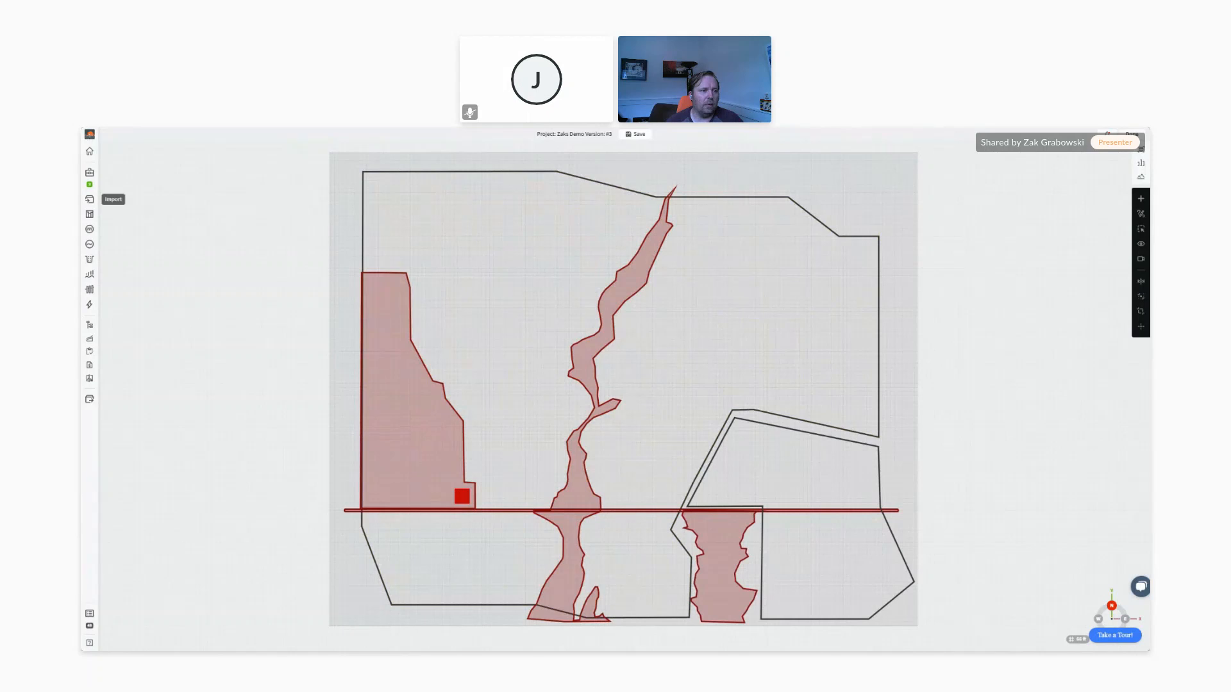
# Check which file types can be imported into the project
pyautogui.click(90, 200)
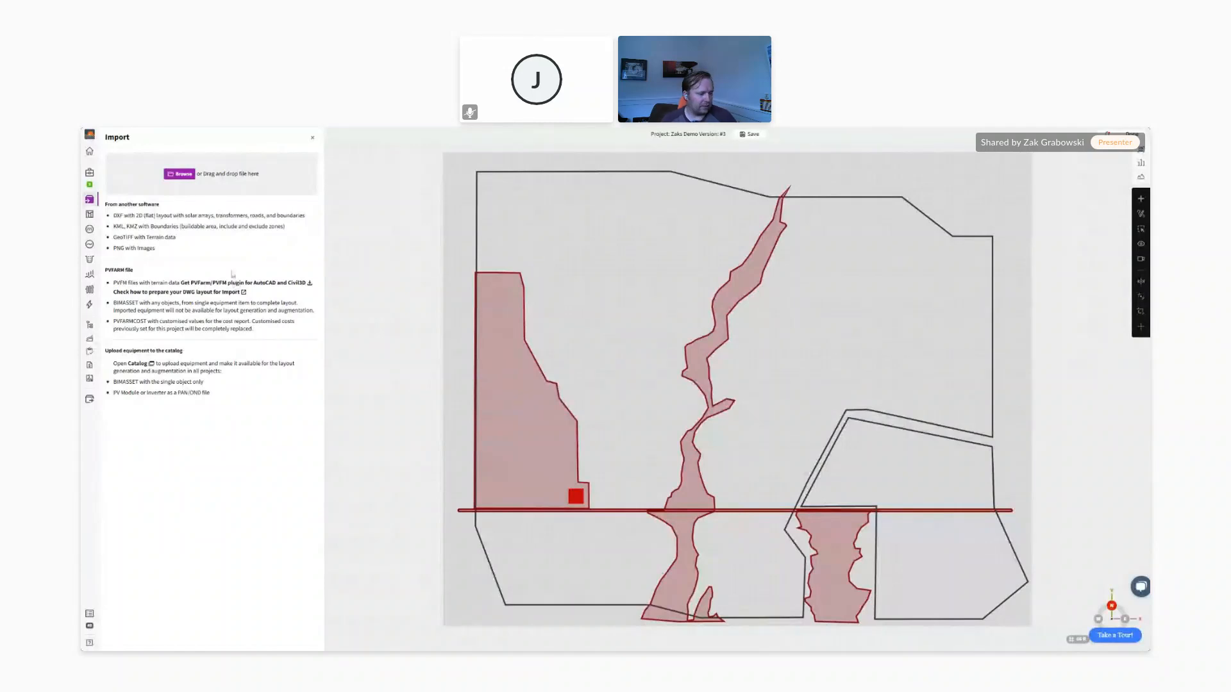
pyautogui.click(311, 140)
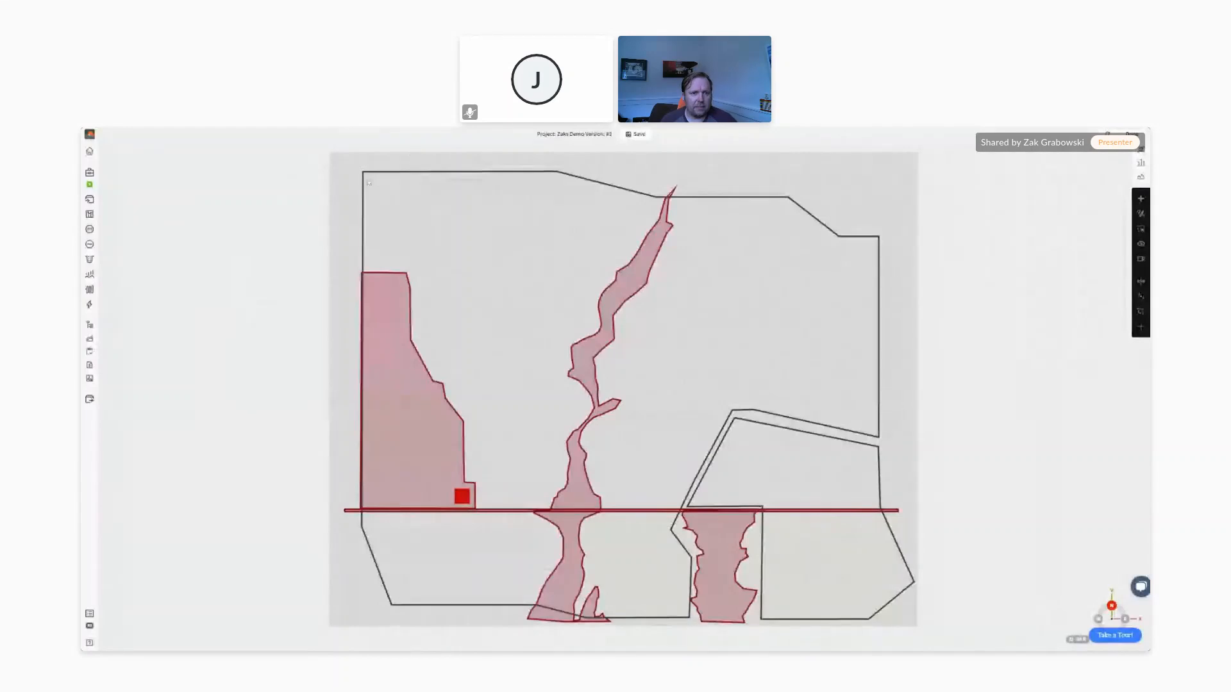
# Inspect the object details of the overall site boundary and the East Wash boundary, including their boundary types
pyautogui.click(369, 183)
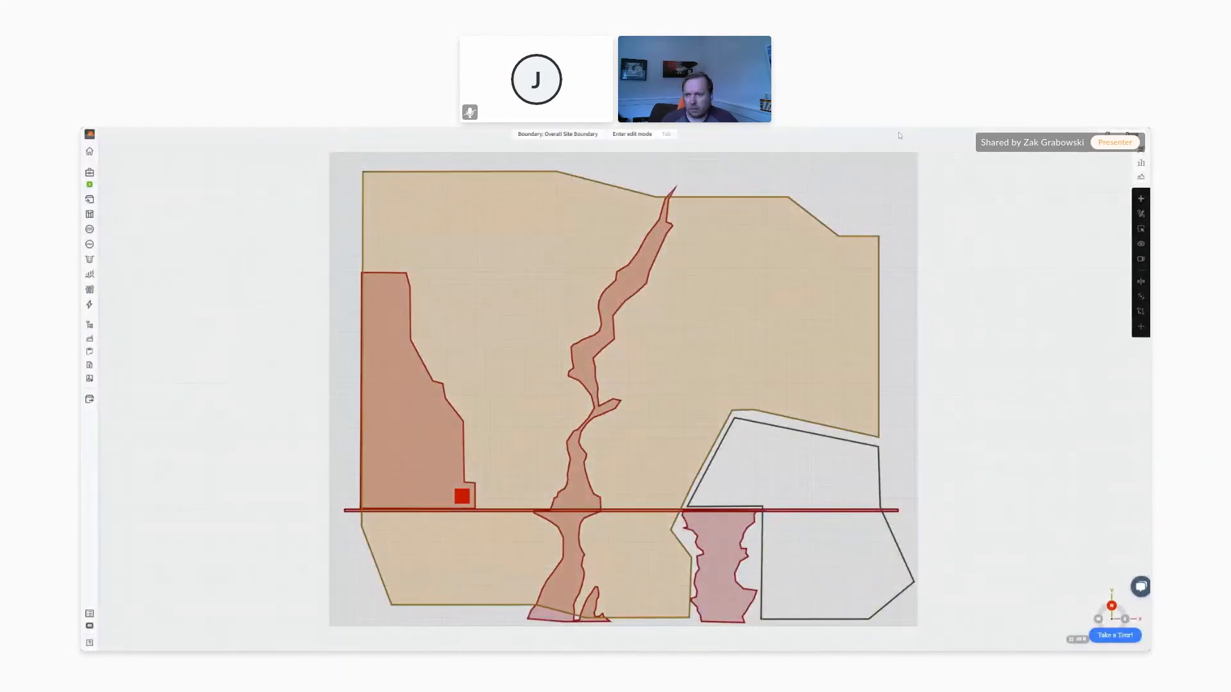
pyautogui.click(1141, 149)
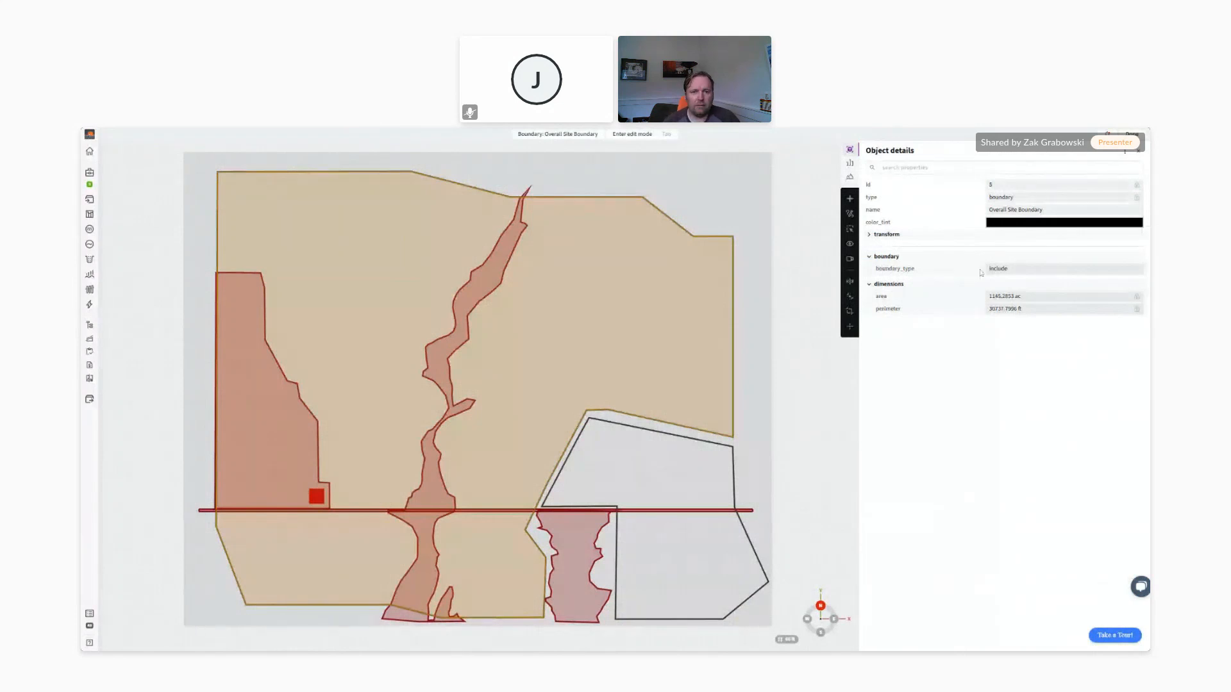
pyautogui.click(511, 170)
pyautogui.click(465, 302)
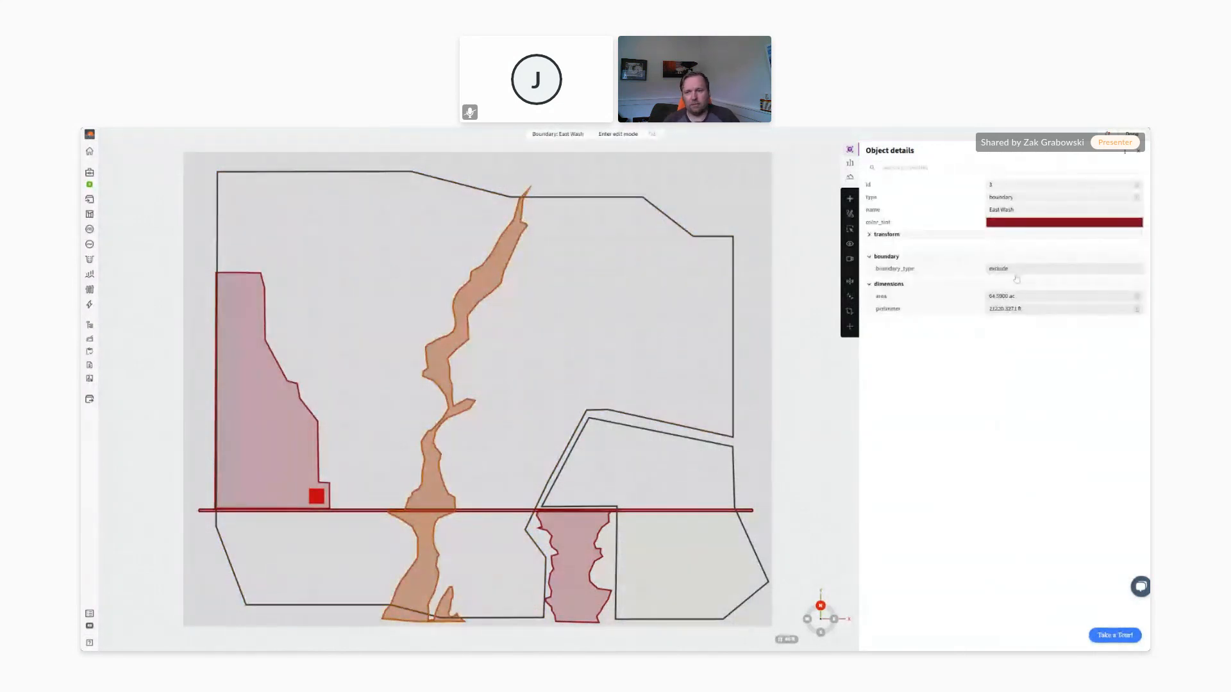
pyautogui.click(800, 186)
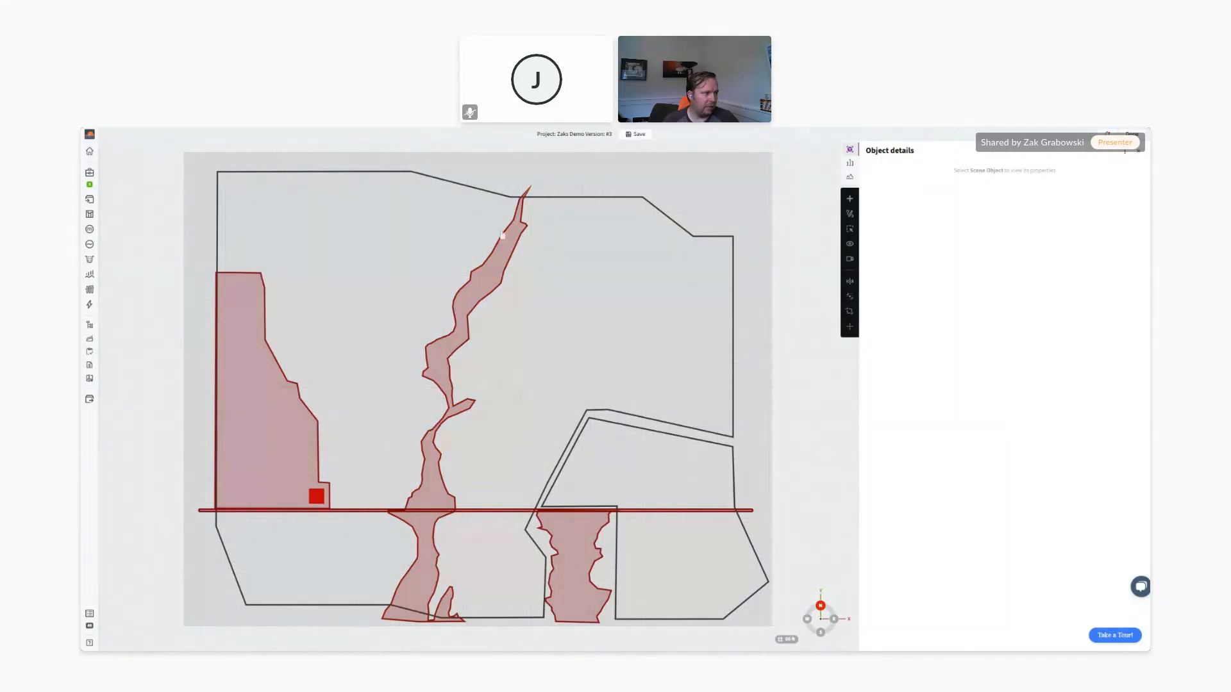
# Show the terrain analysis by elevation and auto-fill its elevation ranges
pyautogui.click(849, 178)
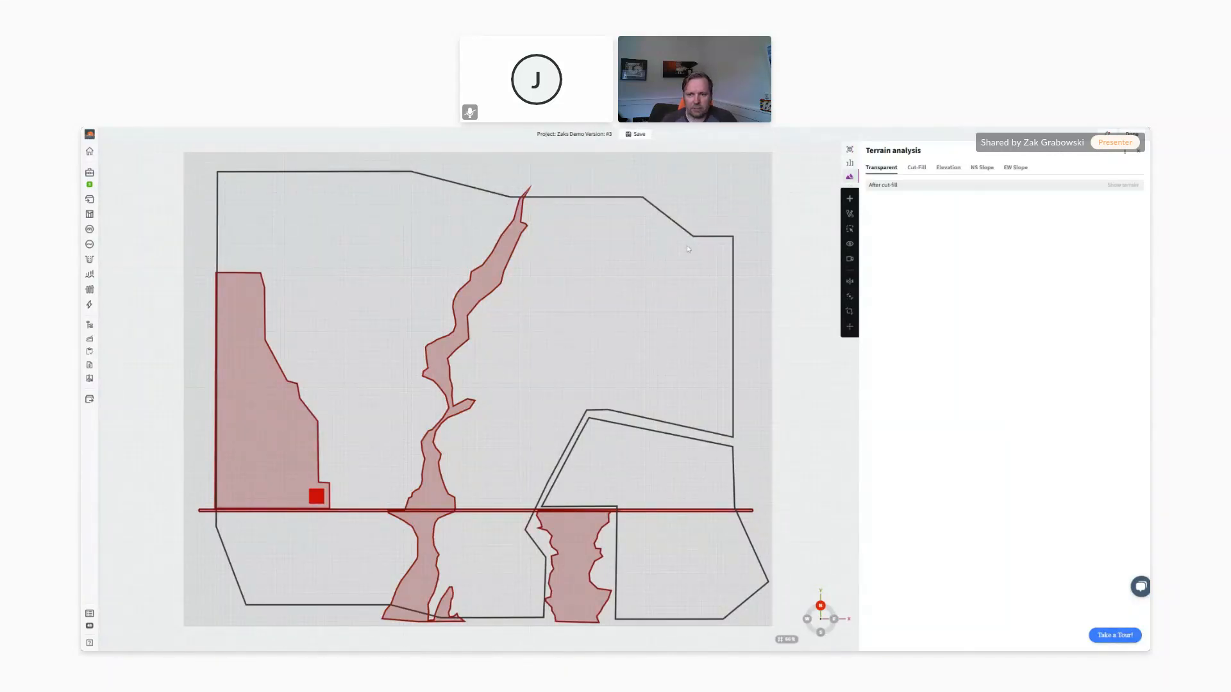
pyautogui.click(948, 168)
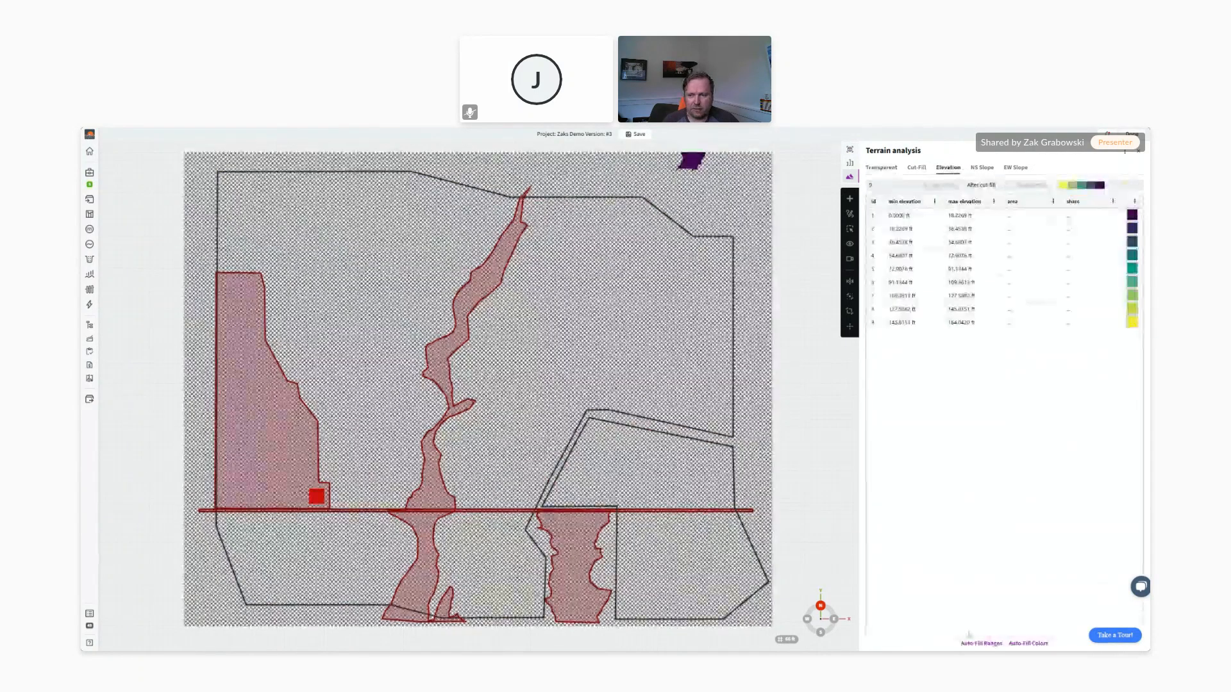
pyautogui.click(979, 644)
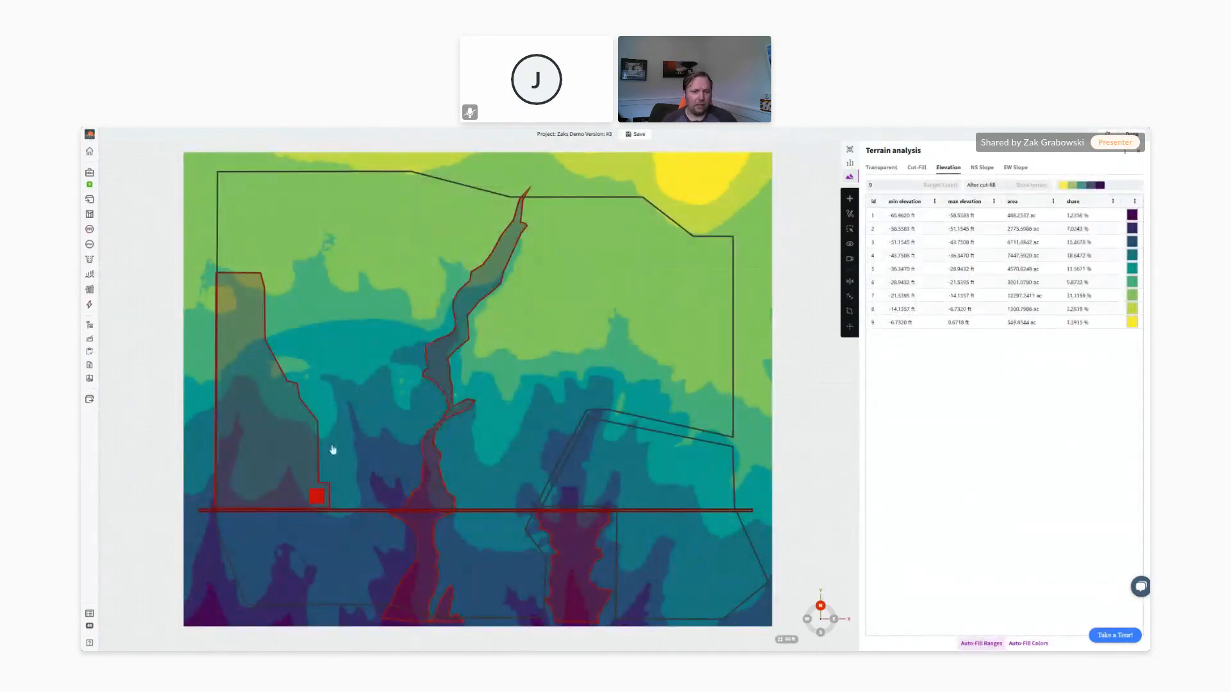
# Examine the terrain's NS slope and EW slope maps, returning to the NS slope
pyautogui.click(976, 169)
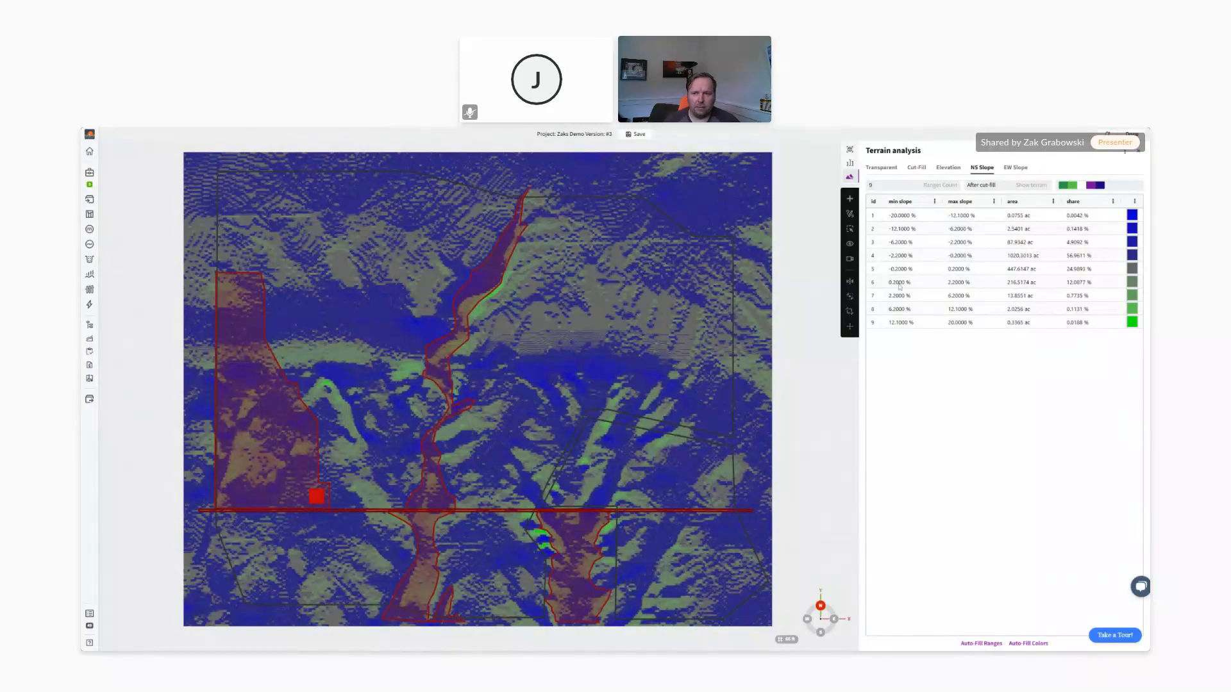
pyautogui.click(1012, 169)
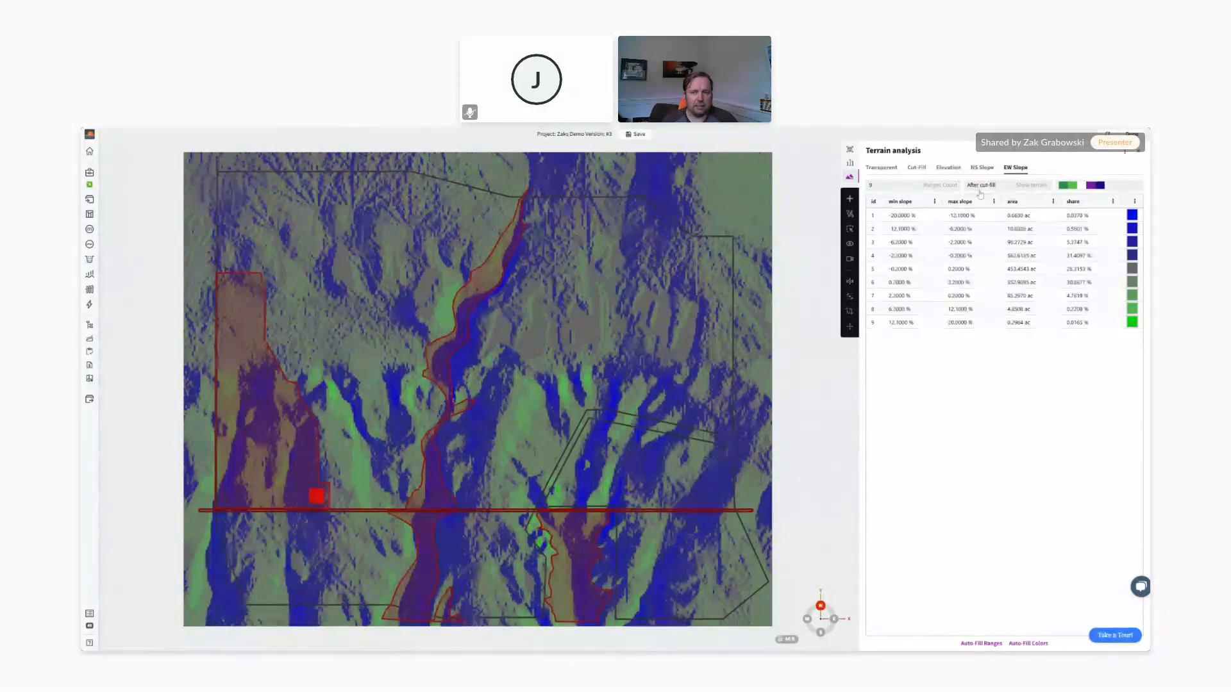
pyautogui.click(981, 168)
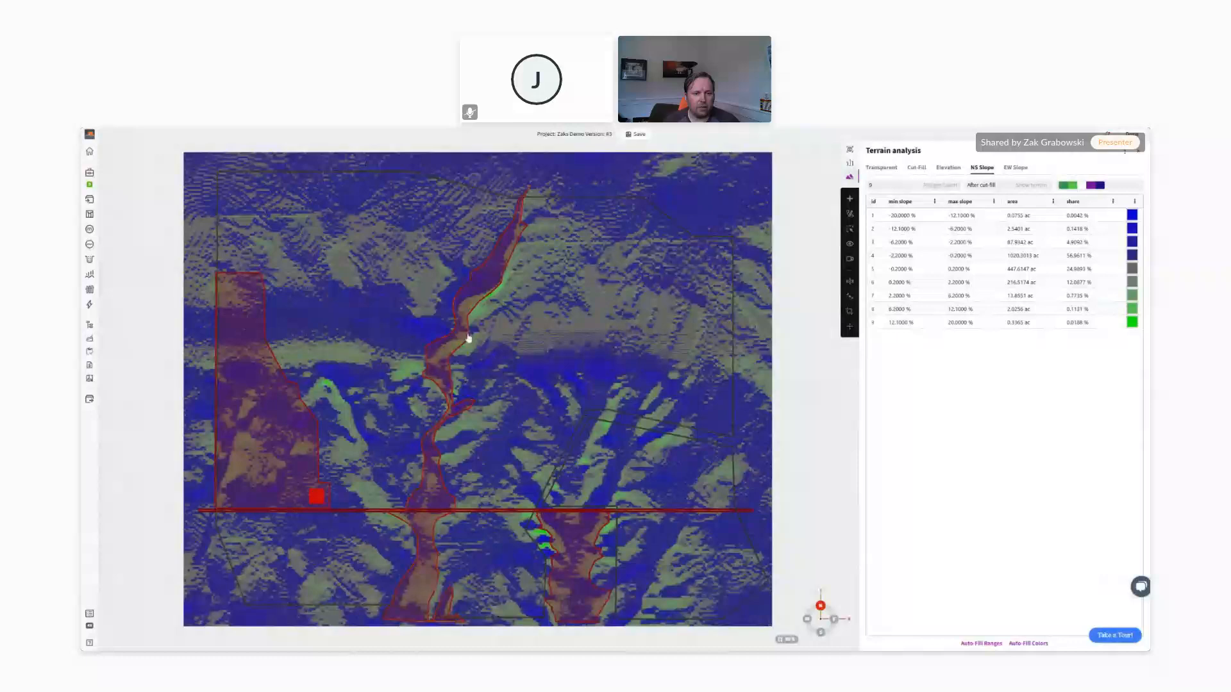
# Try to create boundaries based on the terrain's NS slope, with a slice max slope of -2.50 %
pyautogui.moveTo(849, 199)
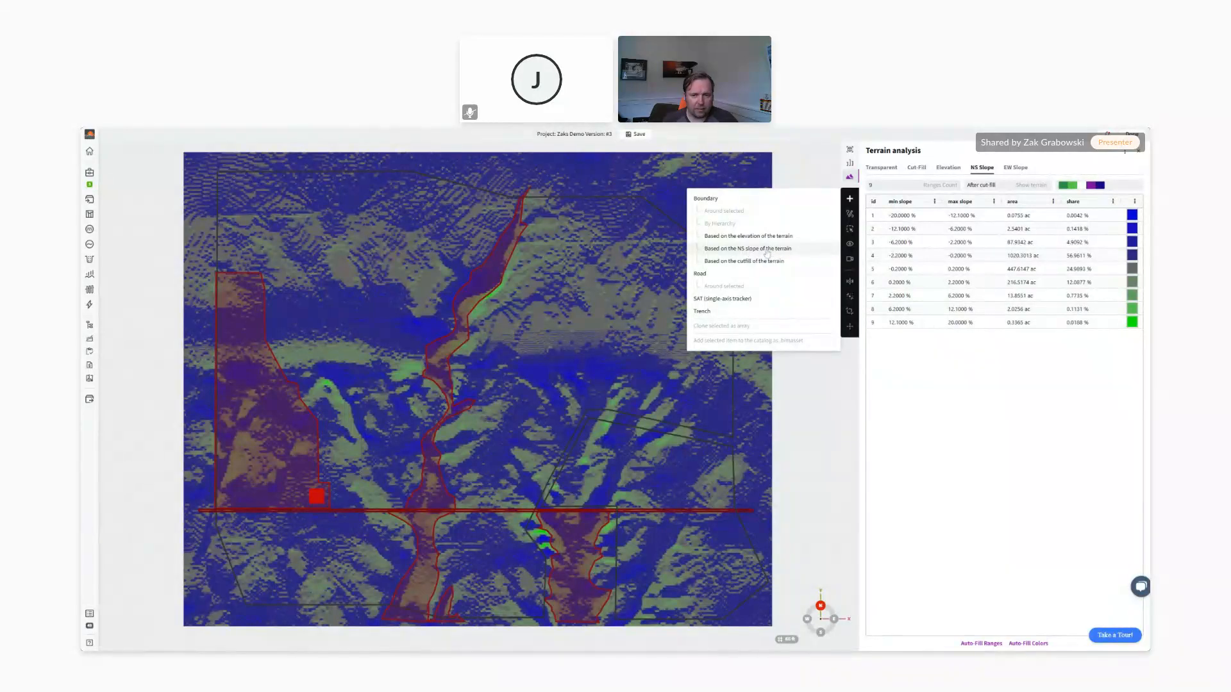
pyautogui.click(747, 255)
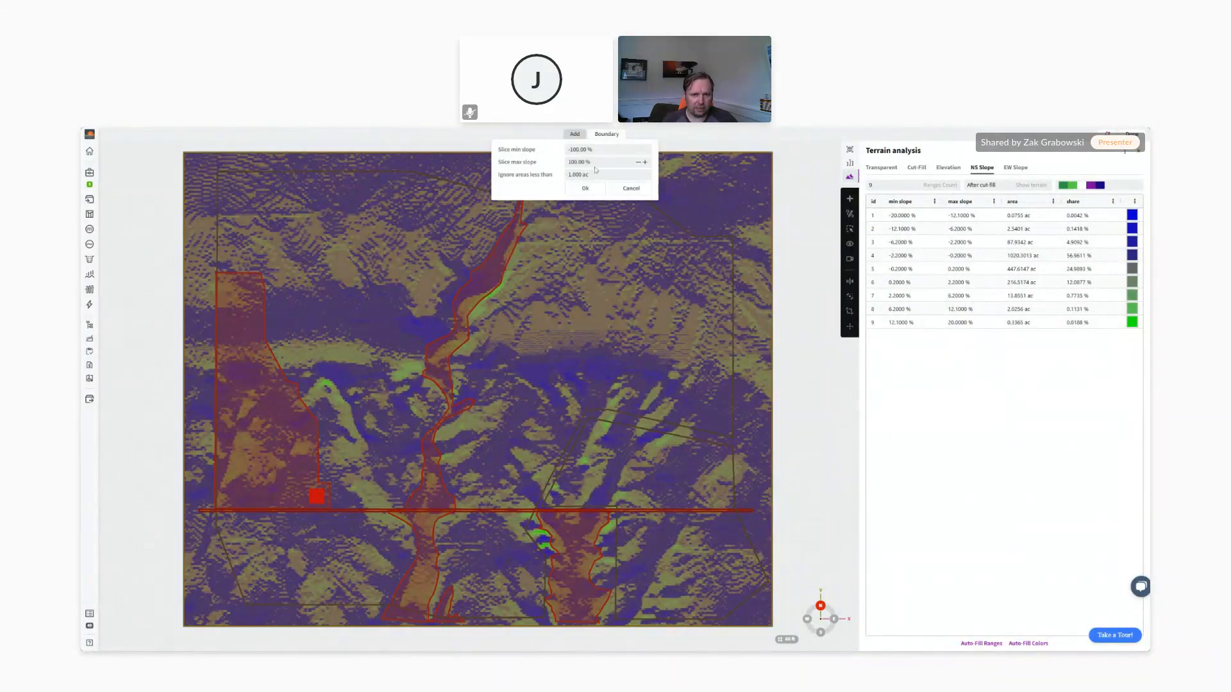
pyautogui.click(595, 165)
pyautogui.write('-3')
pyautogui.write('.5')
pyautogui.click(595, 155)
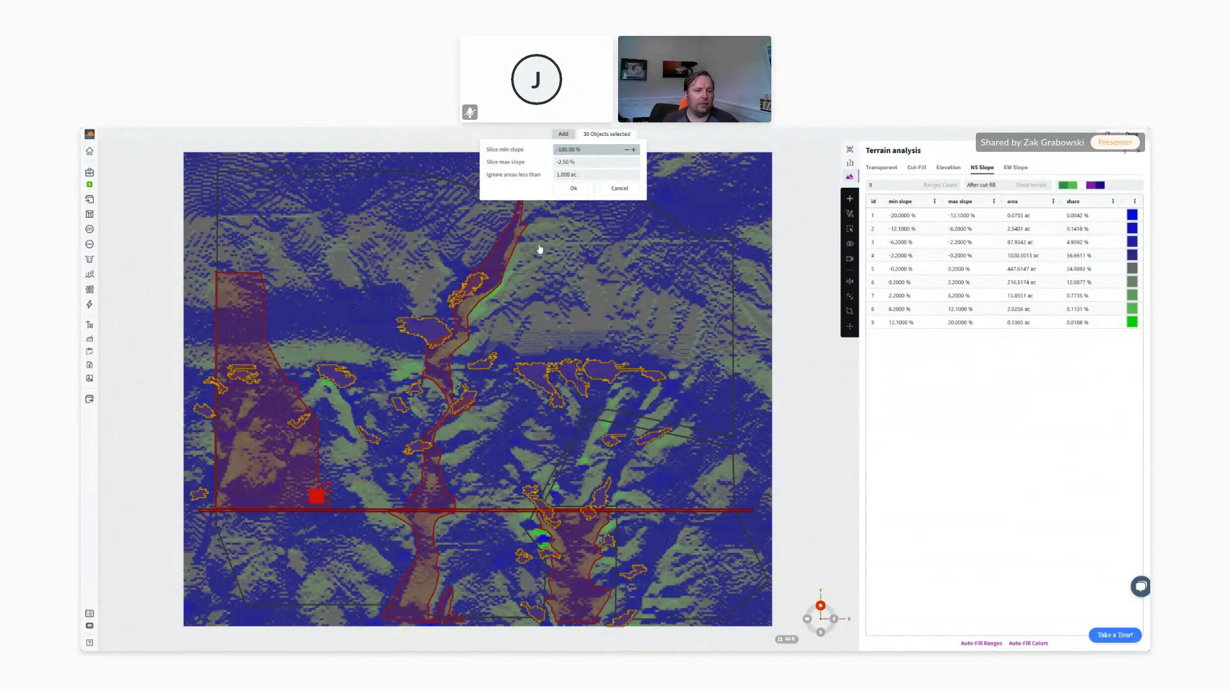
pyautogui.click(618, 190)
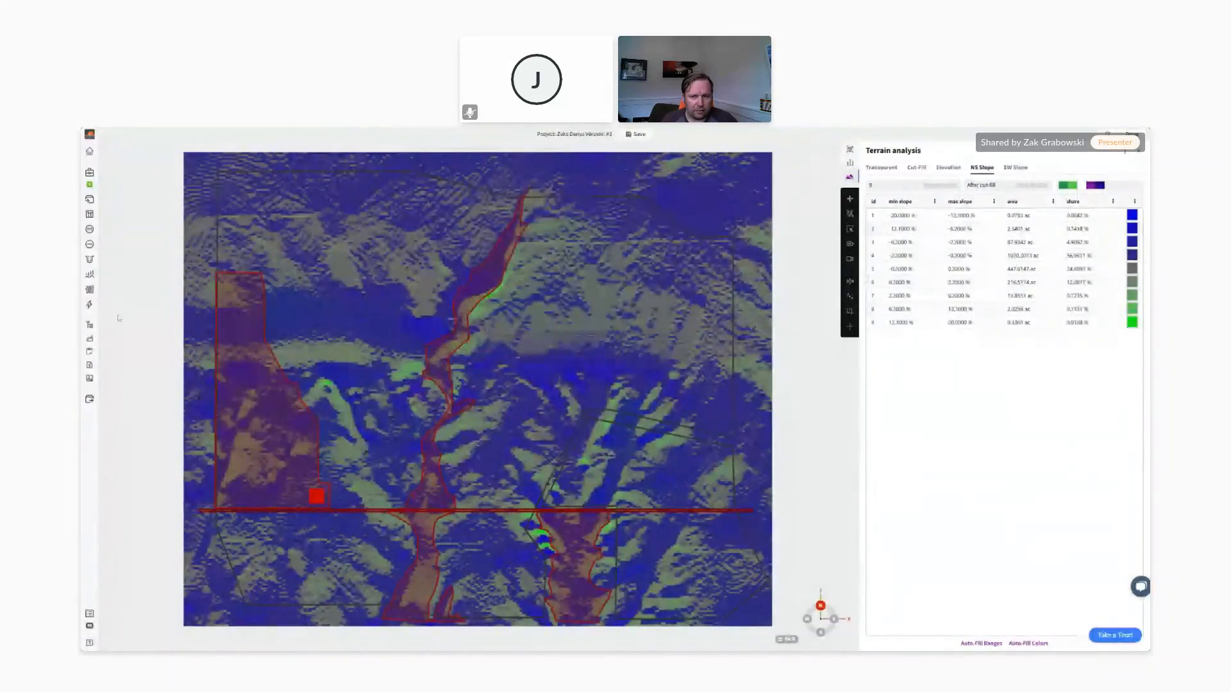
# Return the terrain display to Transparent
pyautogui.click(879, 167)
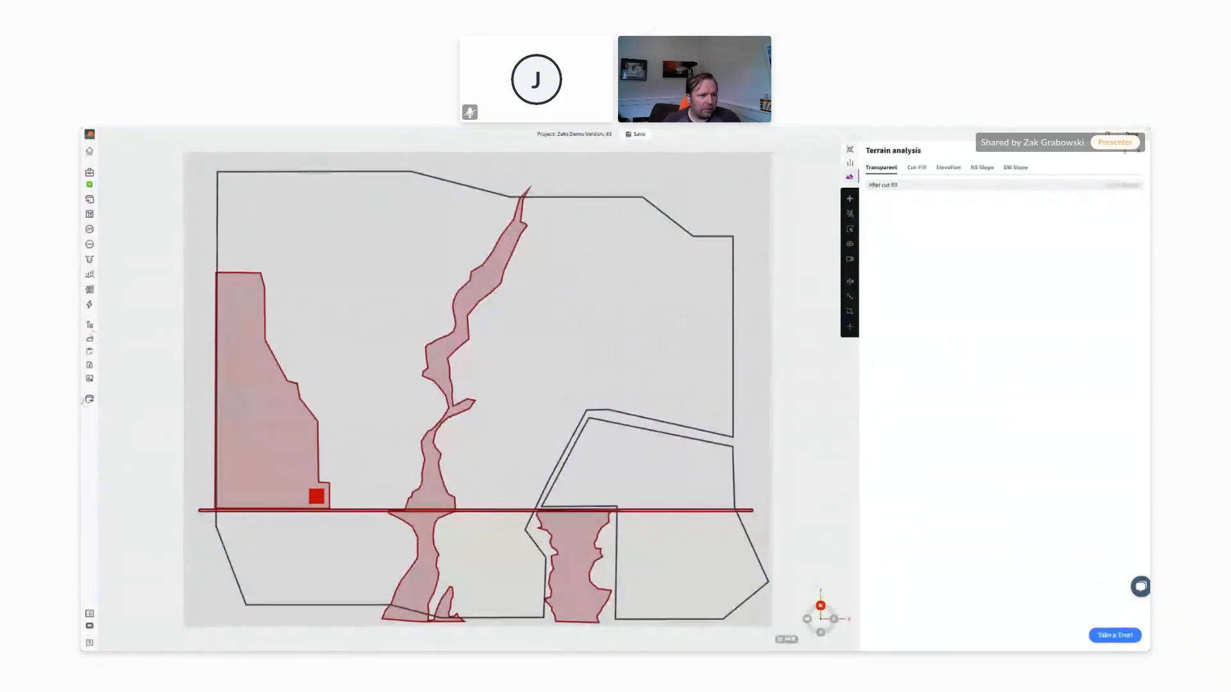
# Look through the equipment catalog's categories and its options for adding equipment from a file
pyautogui.click(89, 614)
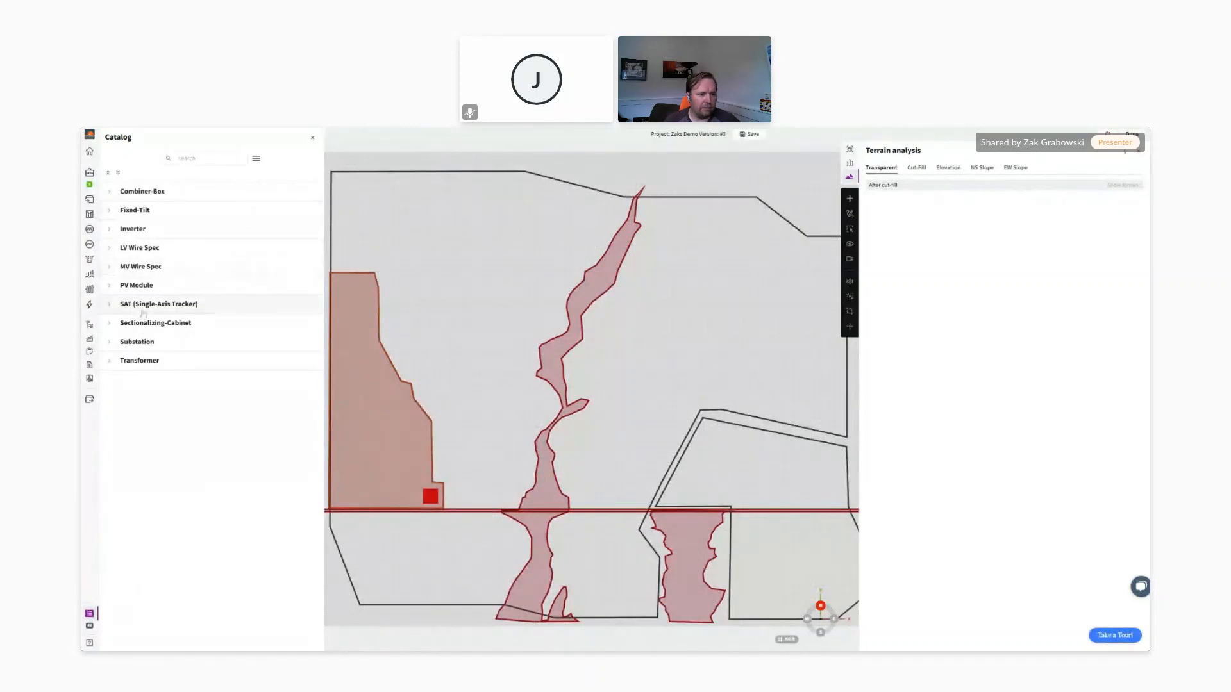
pyautogui.click(257, 164)
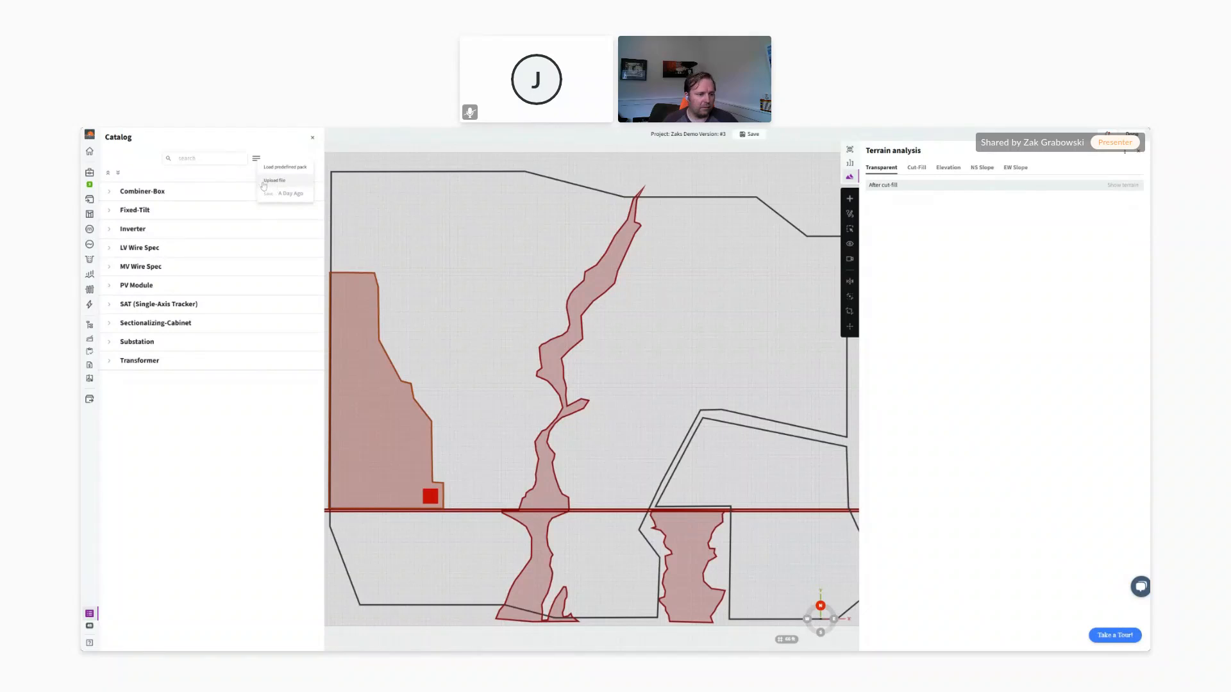
pyautogui.click(263, 182)
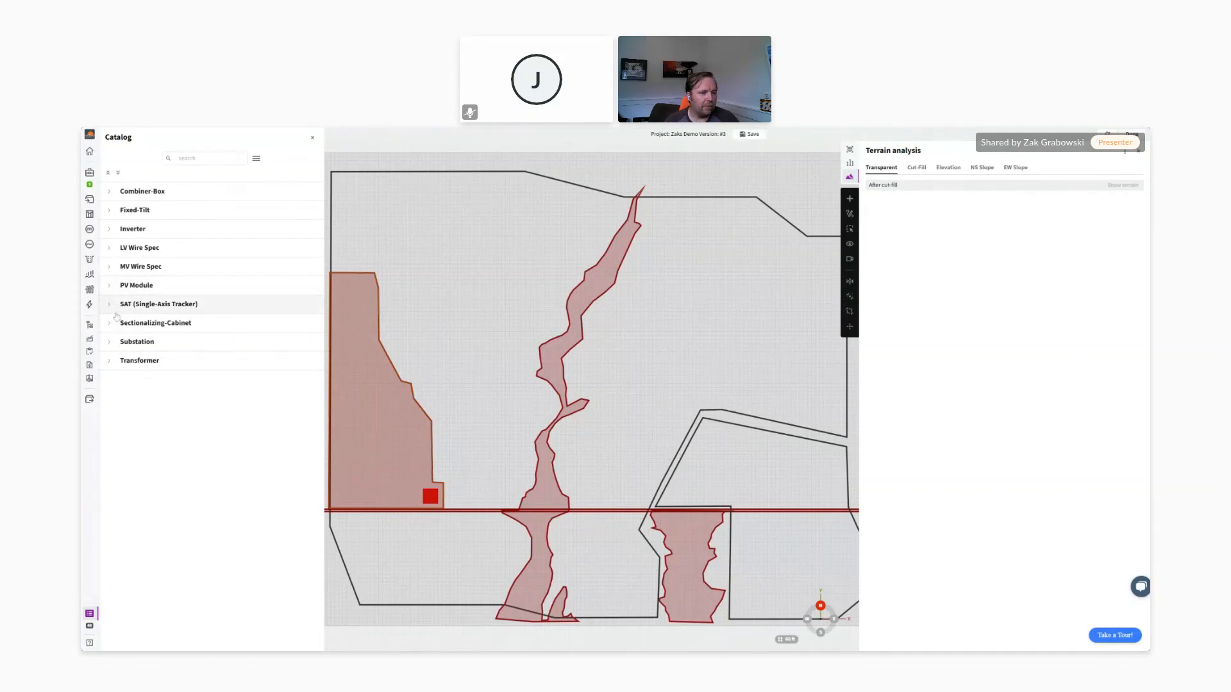
# Place an ATI NESTED single-axis tracker with JA Solar JAM72D30-545/MB modules from the catalog on the site
pyautogui.click(109, 325)
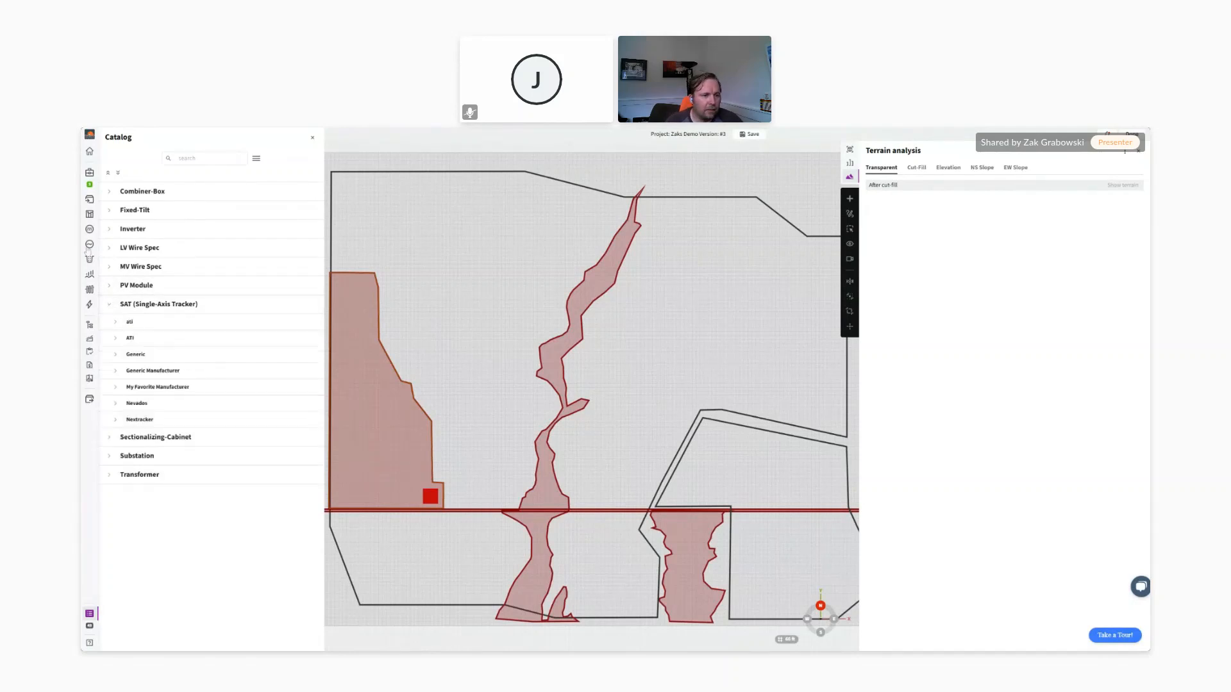
pyautogui.click(117, 359)
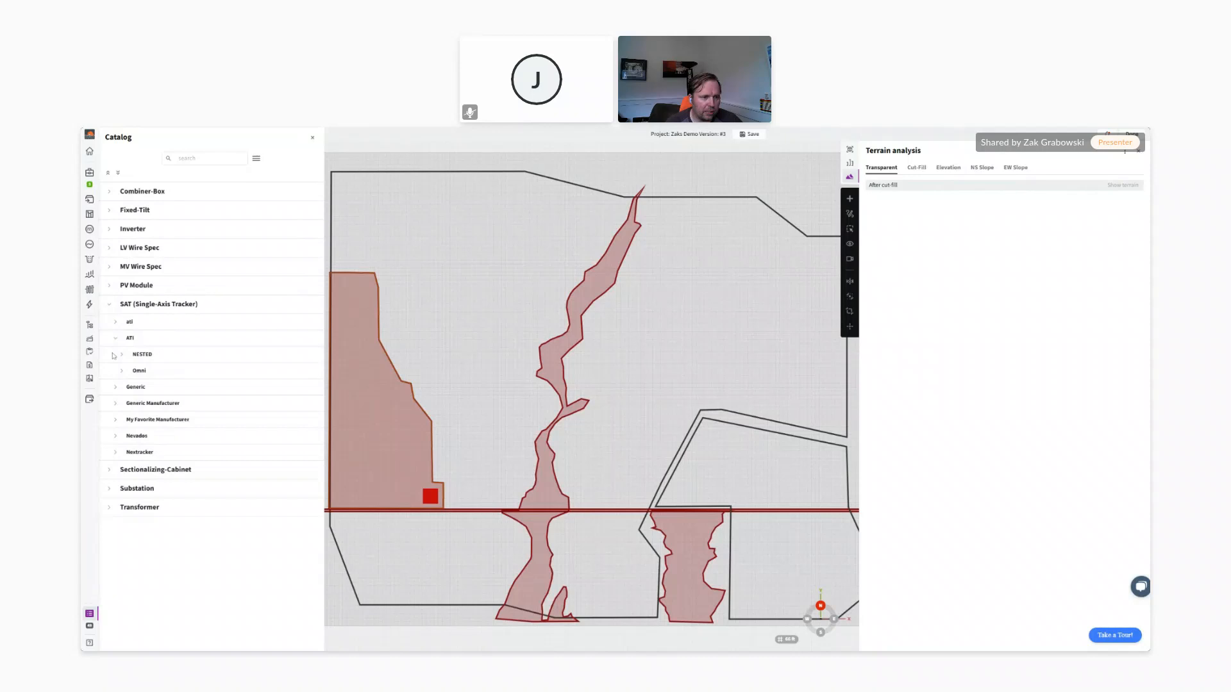
pyautogui.click(122, 355)
pyautogui.click(129, 371)
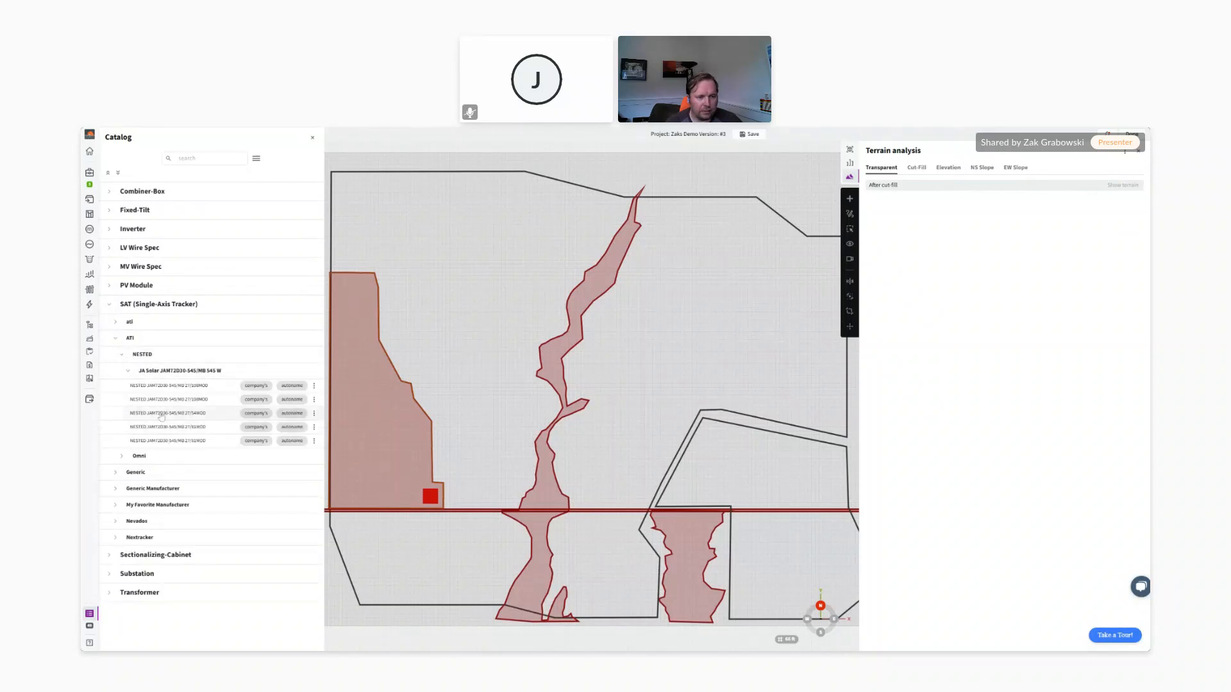
pyautogui.click(312, 138)
pyautogui.moveTo(545, 485); pyautogui.dragTo(447, 390)
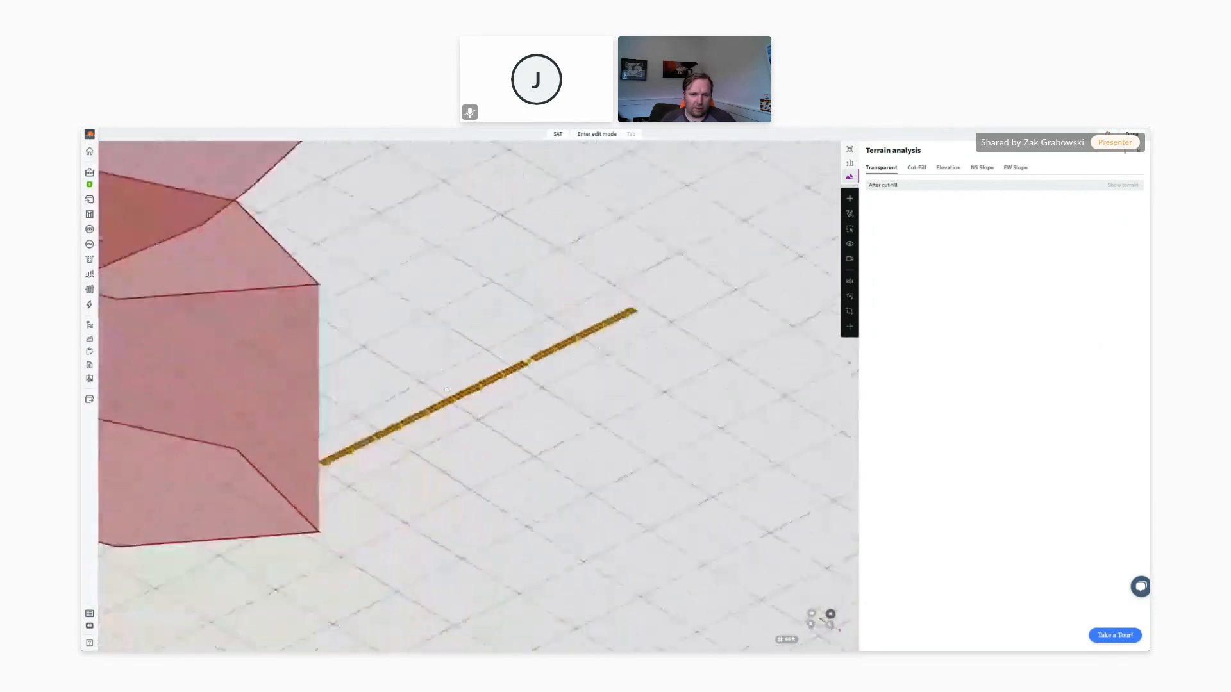
pyautogui.scroll(5, 447, 390)
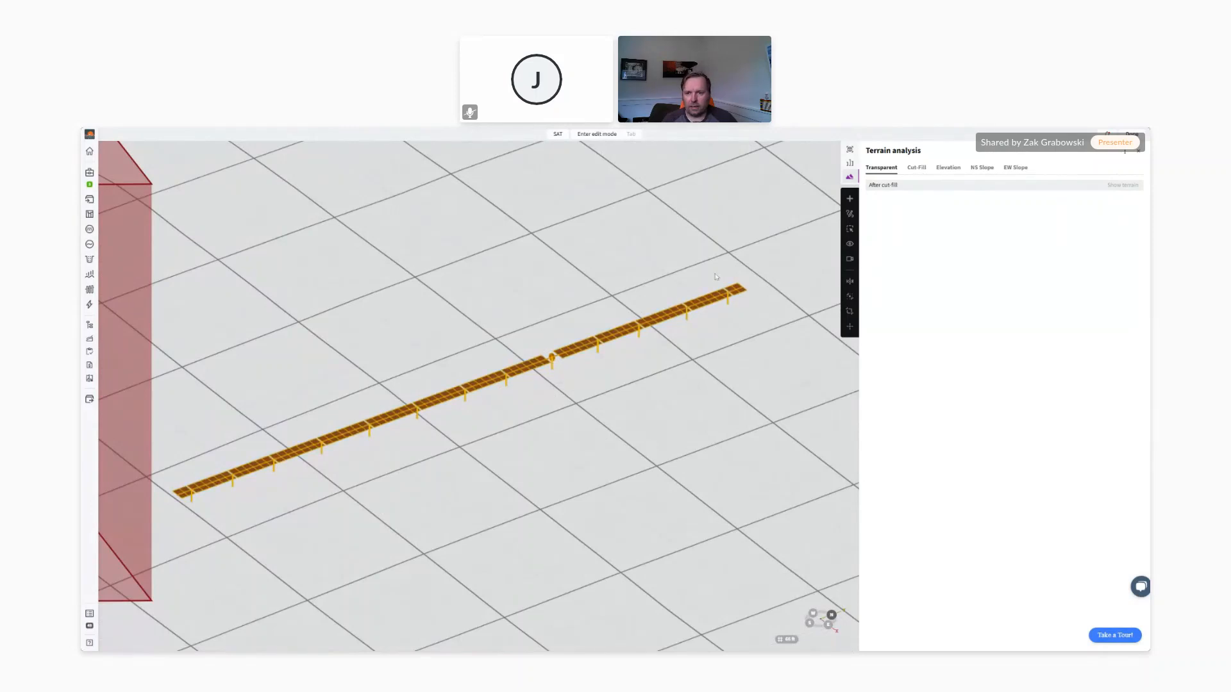
# Change the tracker's PV module to a CSI Solar module of the CS7N-TB-AG series
pyautogui.click(850, 150)
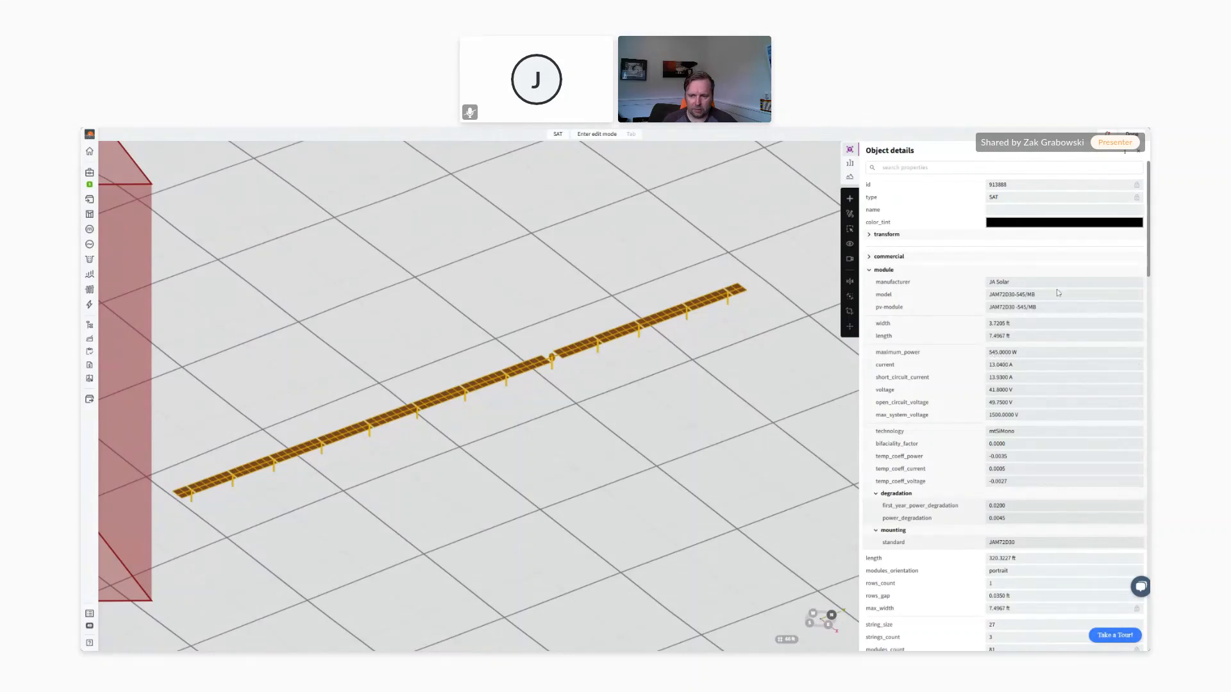
pyautogui.click(1053, 309)
pyautogui.click(1004, 331)
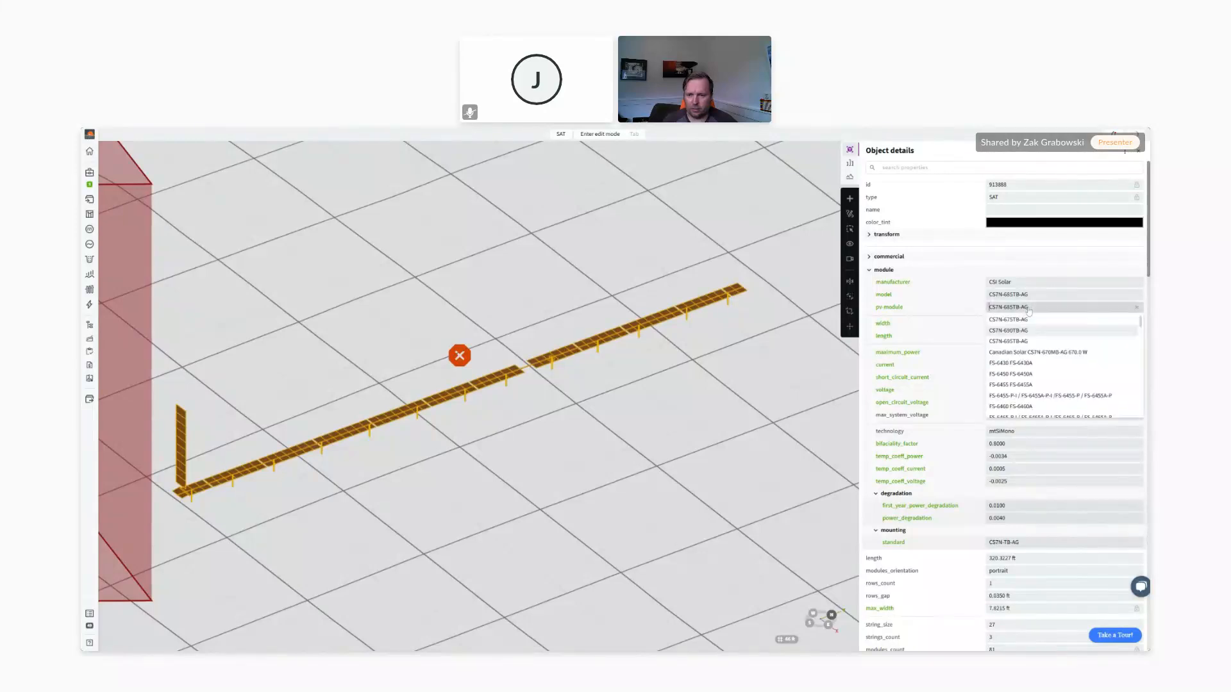
# Fix the modules row gaps error in the tracker frame by increasing the total length to accommodate the modules
pyautogui.click(880, 270)
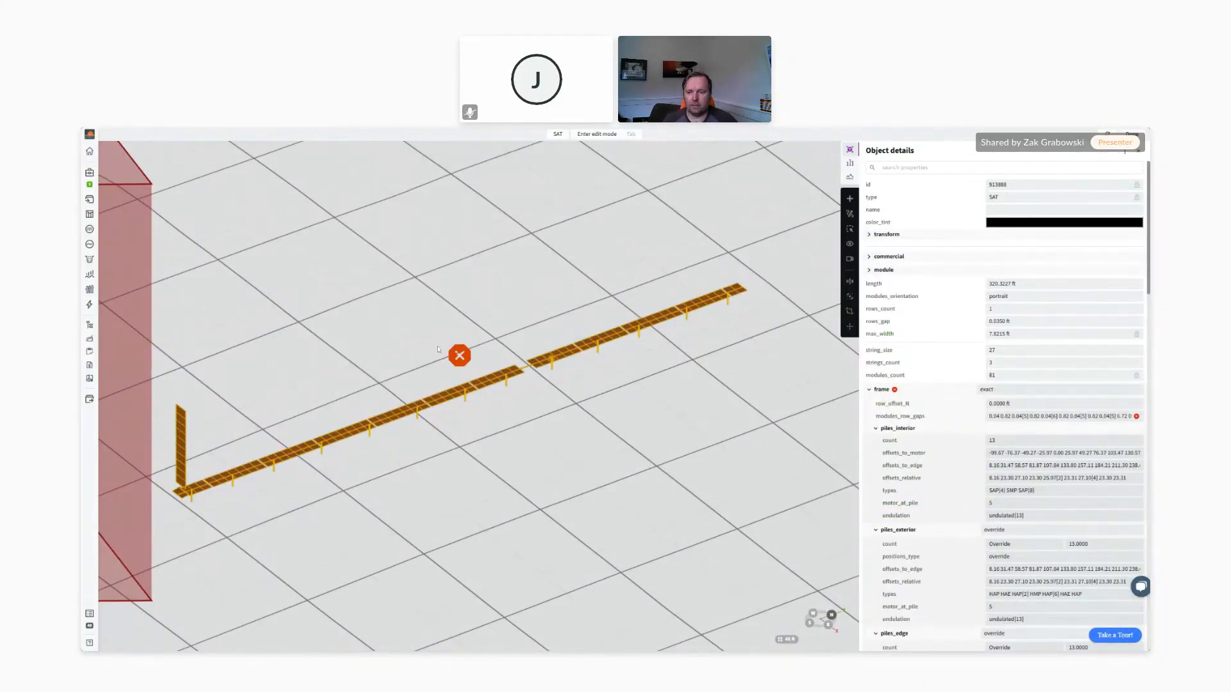
pyautogui.moveTo(1136, 418)
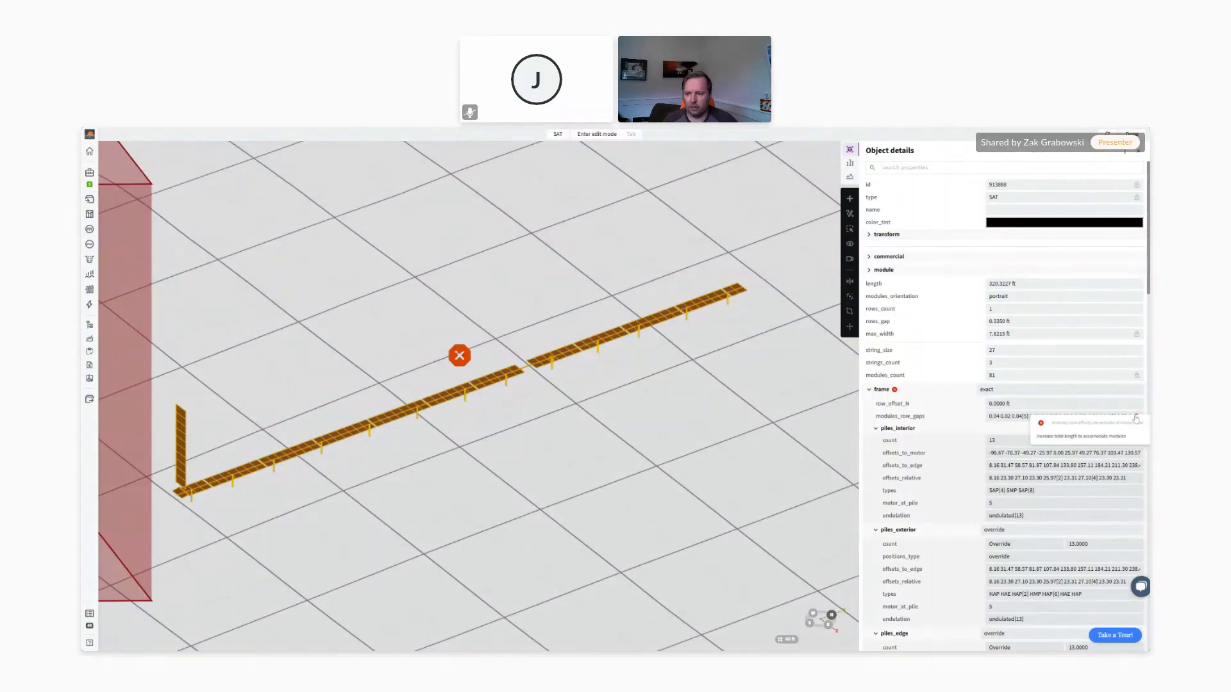
pyautogui.click(1090, 436)
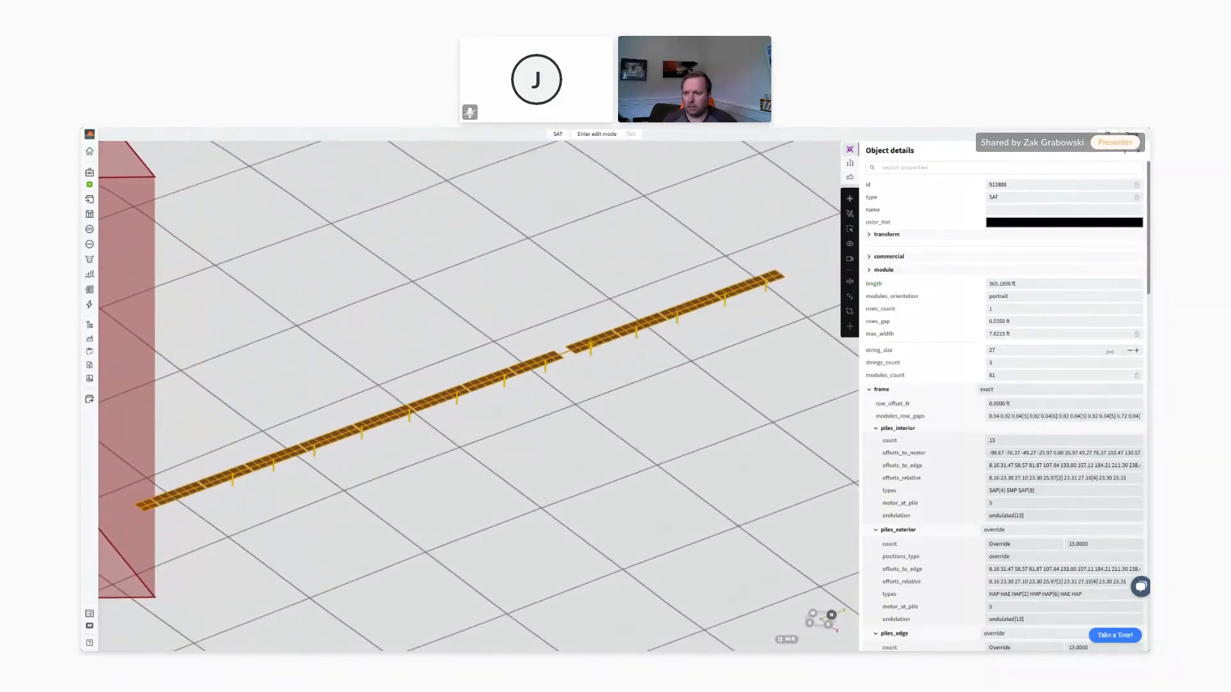
# Adjust the tracker's strings count and return it to 3, and set the interior piles' motor_at_pile to 6
pyautogui.click(1130, 363)
pyautogui.click(1134, 363)
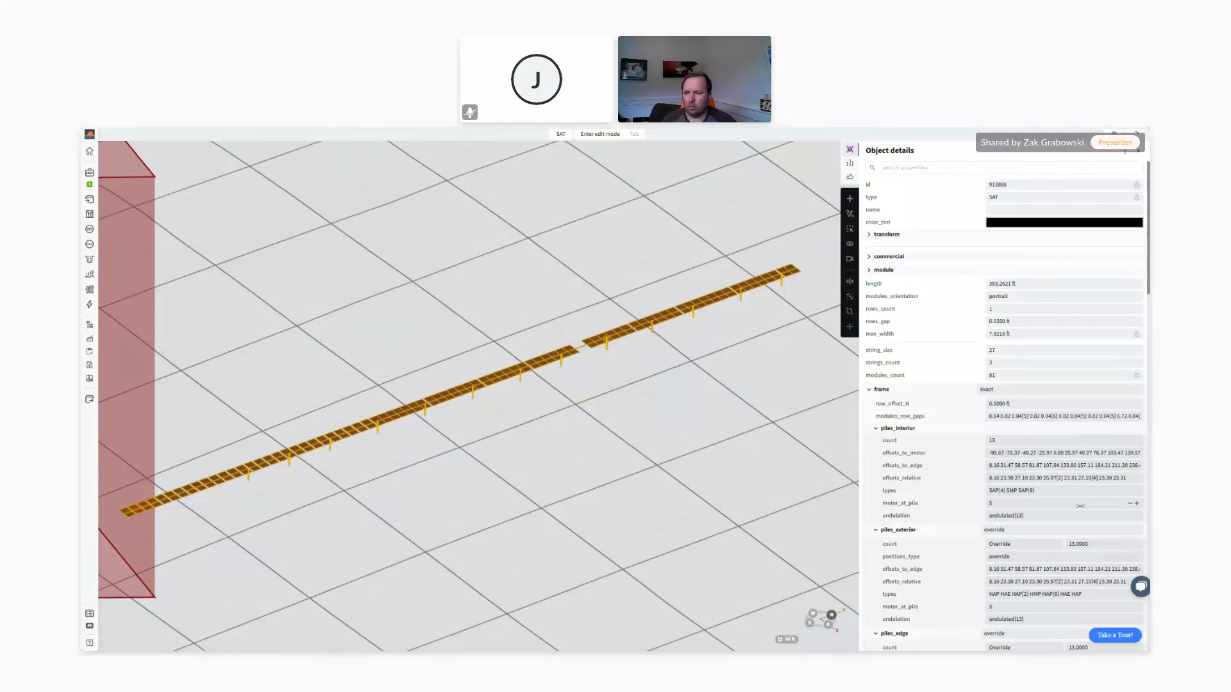
pyautogui.click(1136, 503)
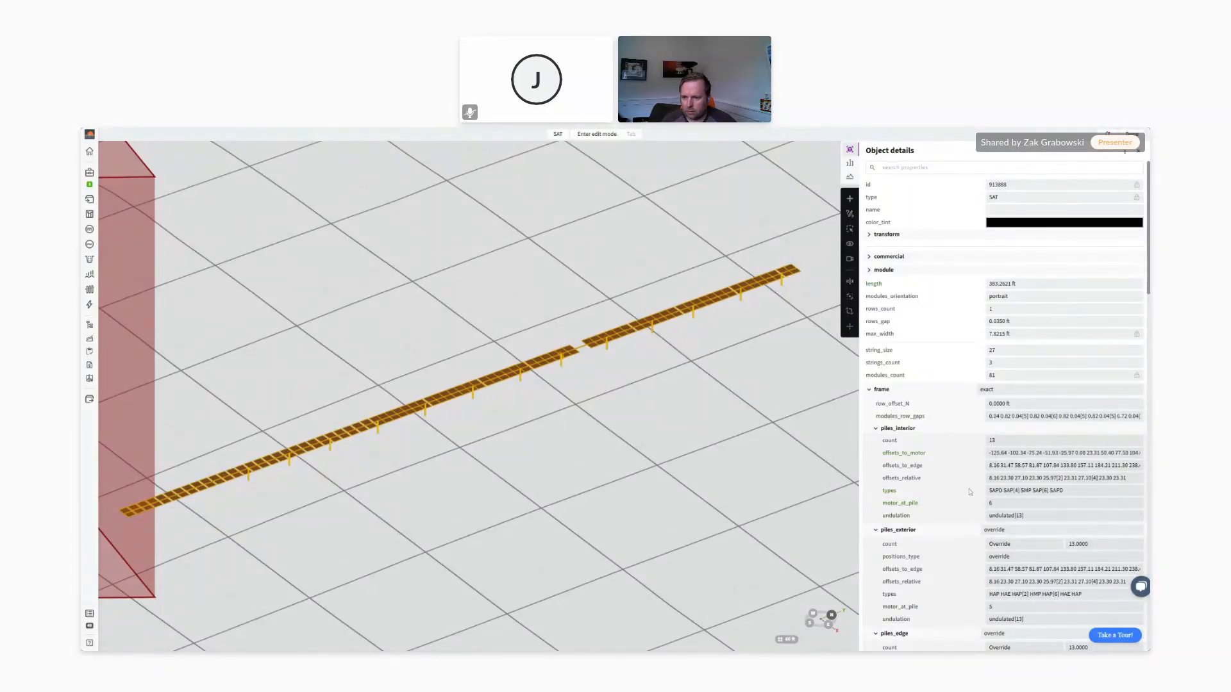
# Switch the tracker's frame type to modules-row and set motor_at_pile to 7
pyautogui.click(999, 390)
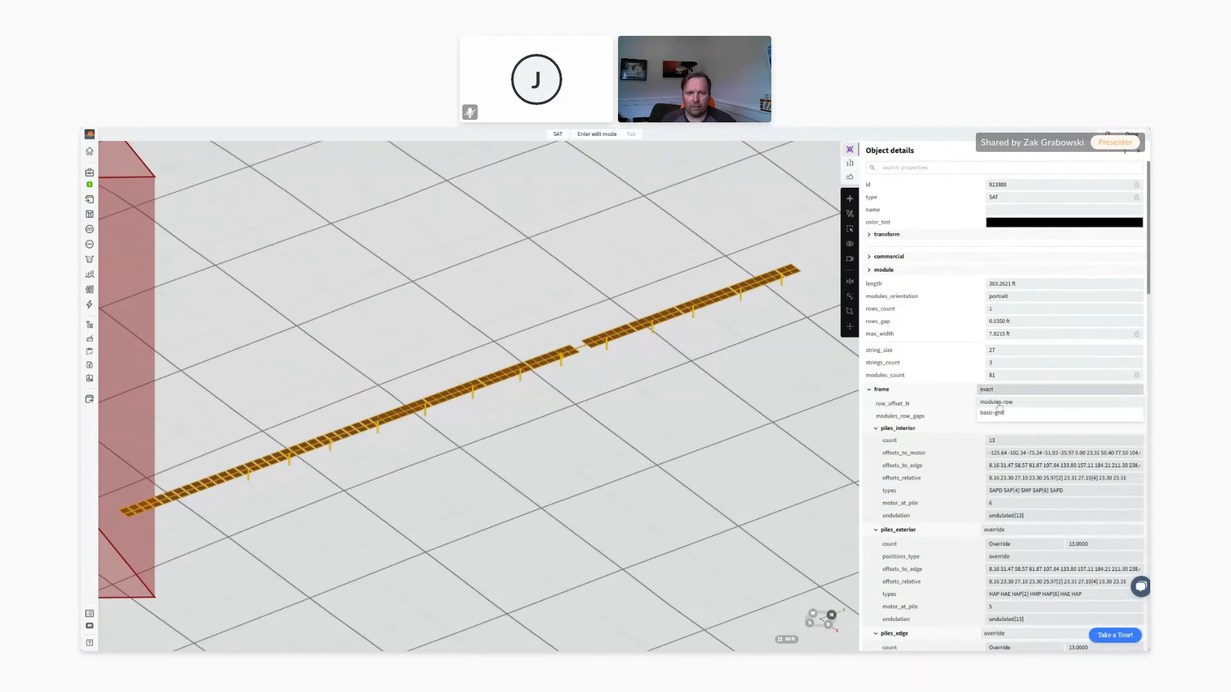
pyautogui.click(998, 403)
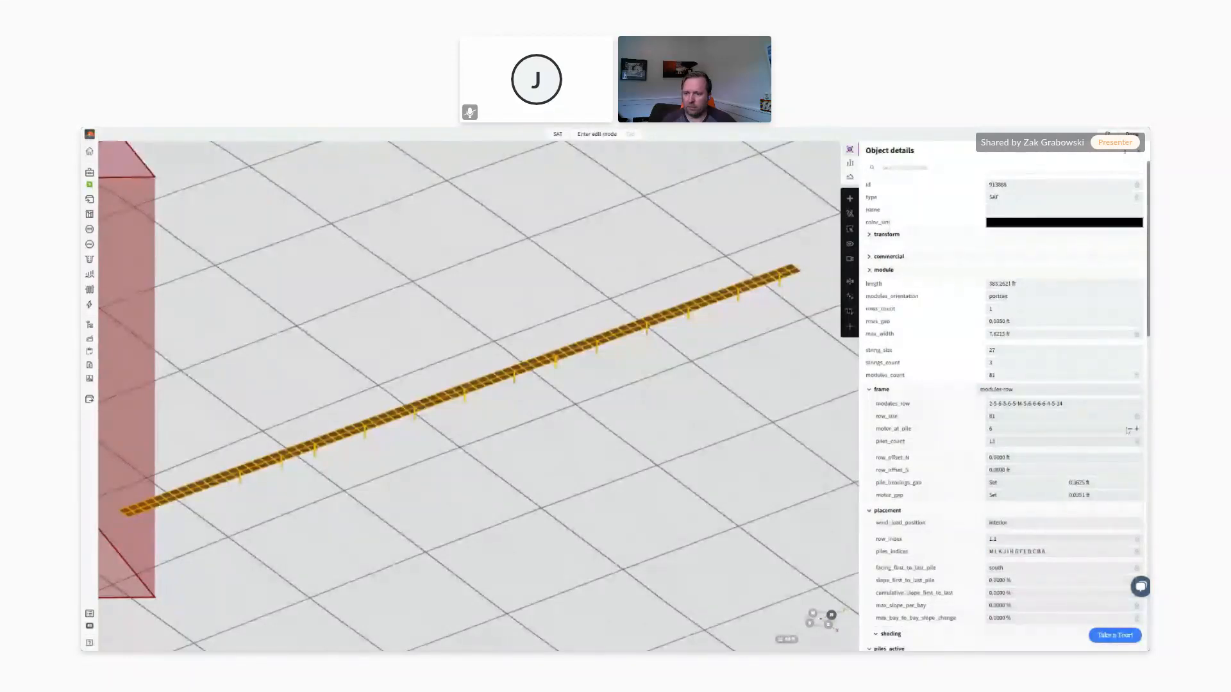
pyautogui.click(1138, 429)
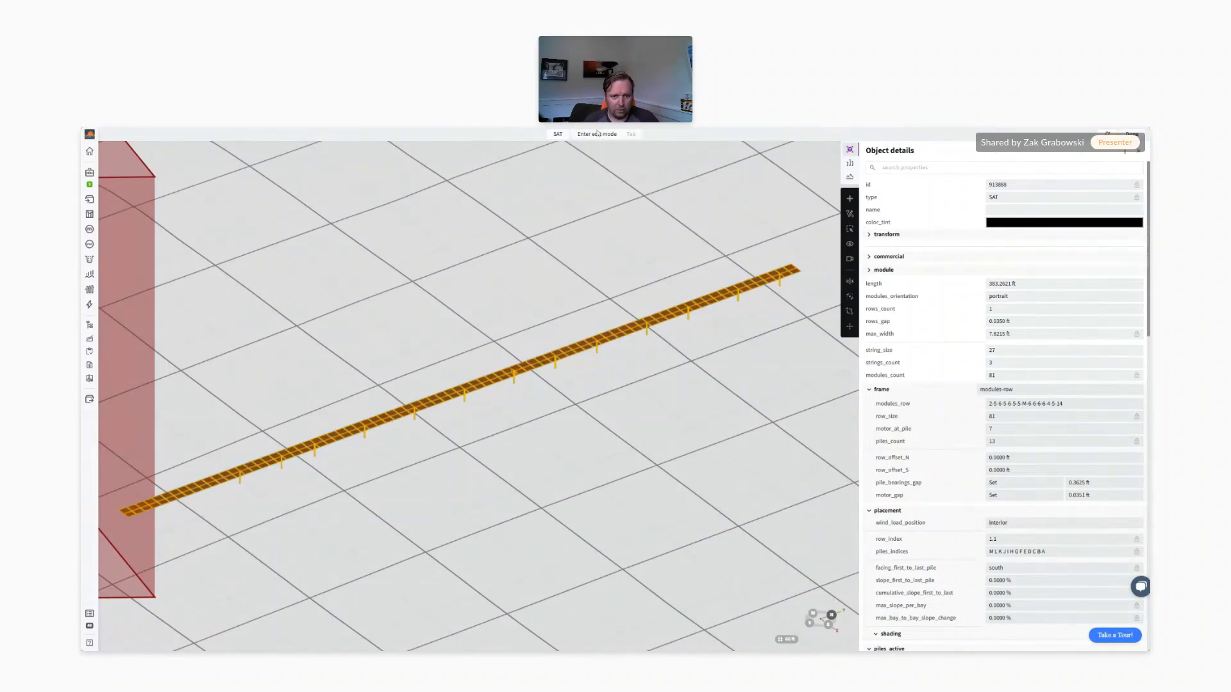
# In the tracker's edit mode, move one pile along the row farther from the motor pile and finish editing
pyautogui.press('Tab')
pyautogui.scroll(5, 246, 486)
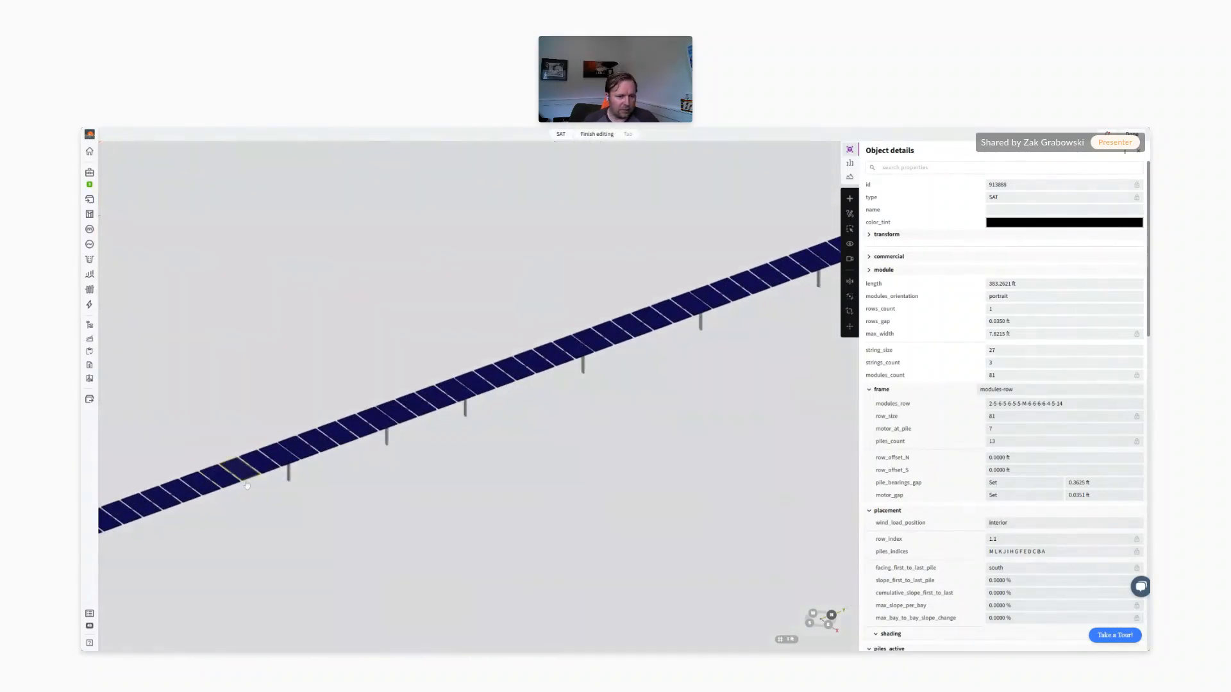
pyautogui.click(289, 477)
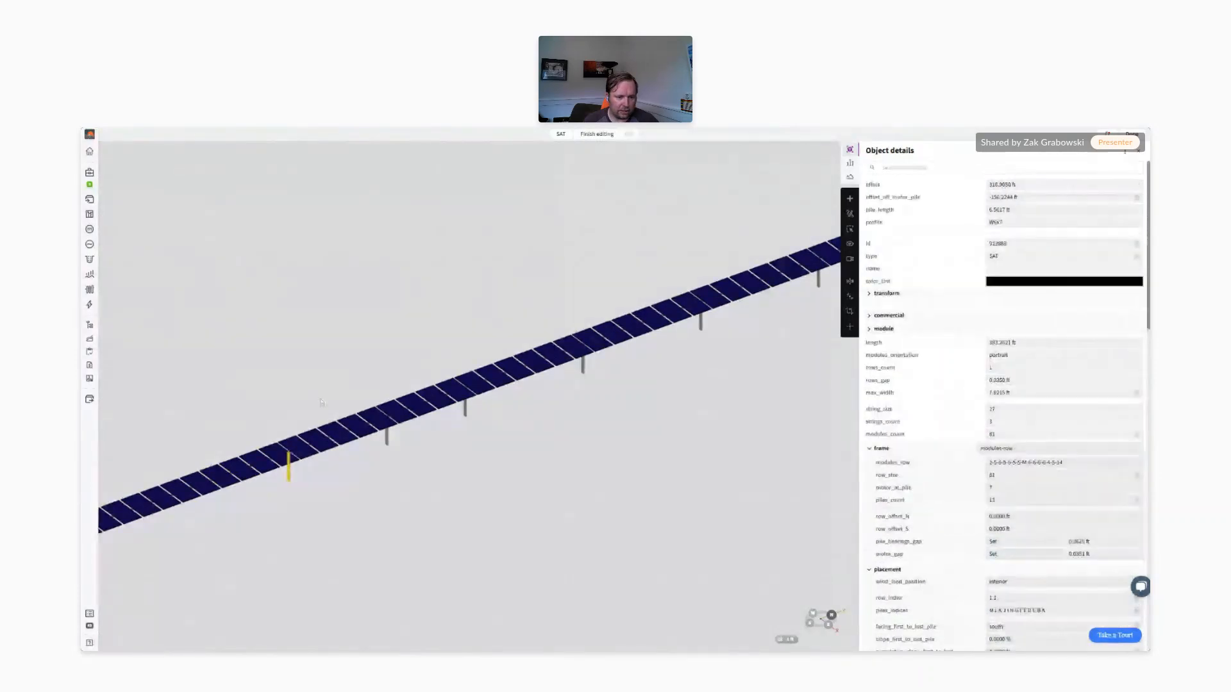
pyautogui.moveTo(318, 443); pyautogui.dragTo(249, 466)
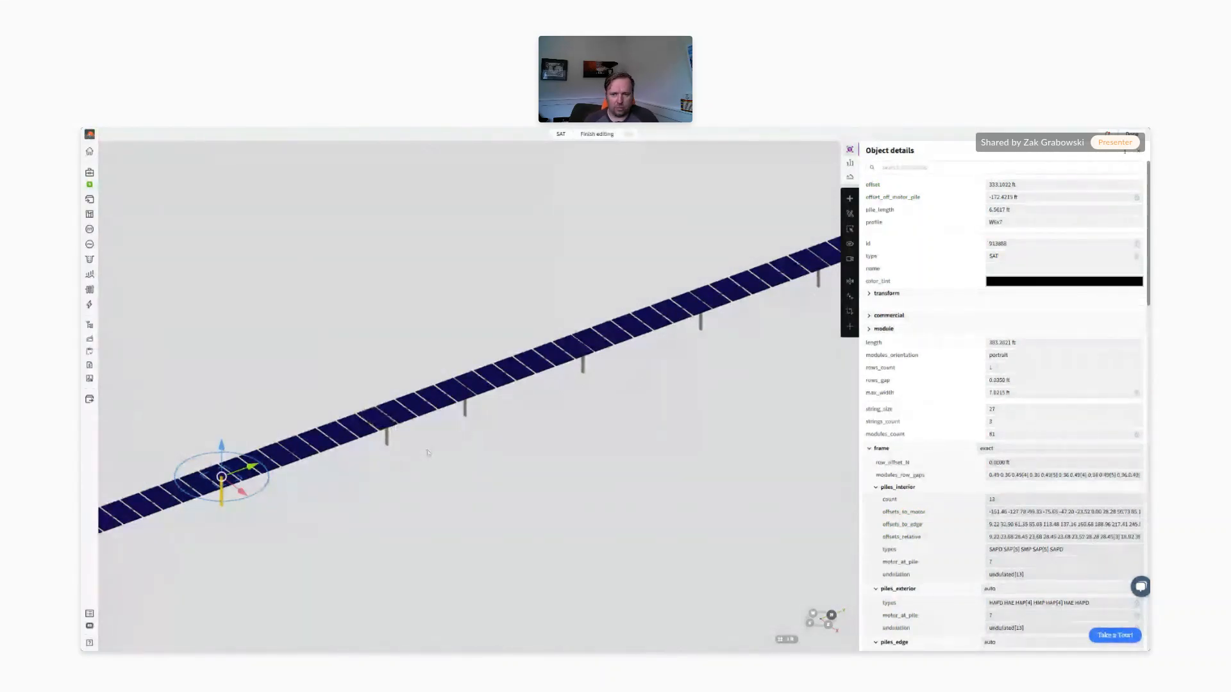
pyautogui.click(428, 452)
pyautogui.click(607, 334)
pyautogui.click(631, 360)
pyautogui.press('Tab')
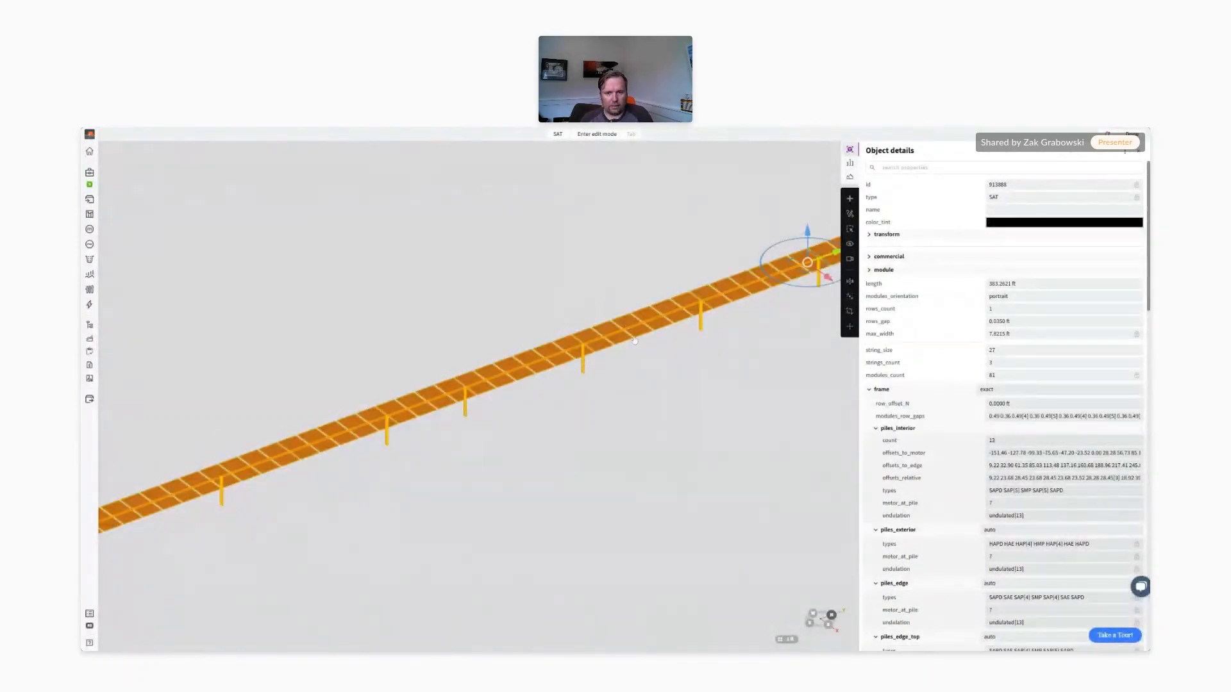
# Delete the test tracker and show the site boundaries and exclusion zones in top view
pyautogui.press('Delete')
pyautogui.scroll(-8, 634, 342)
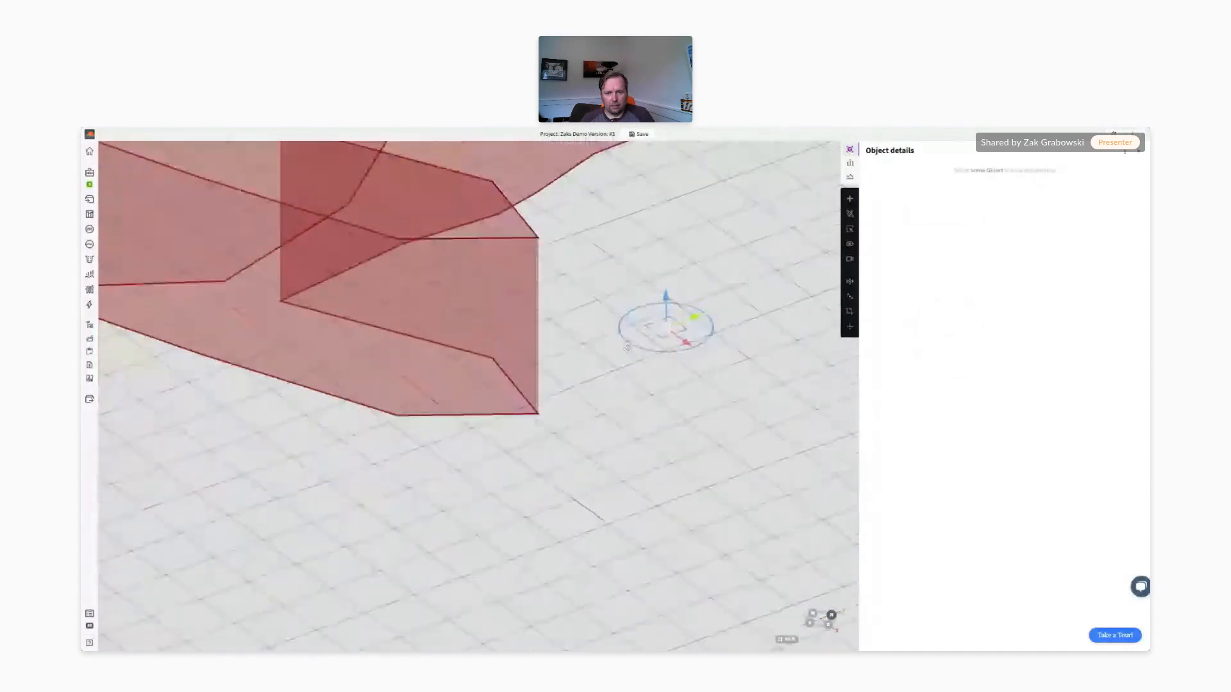
pyautogui.press('t')
pyautogui.scroll(-6, 629, 354)
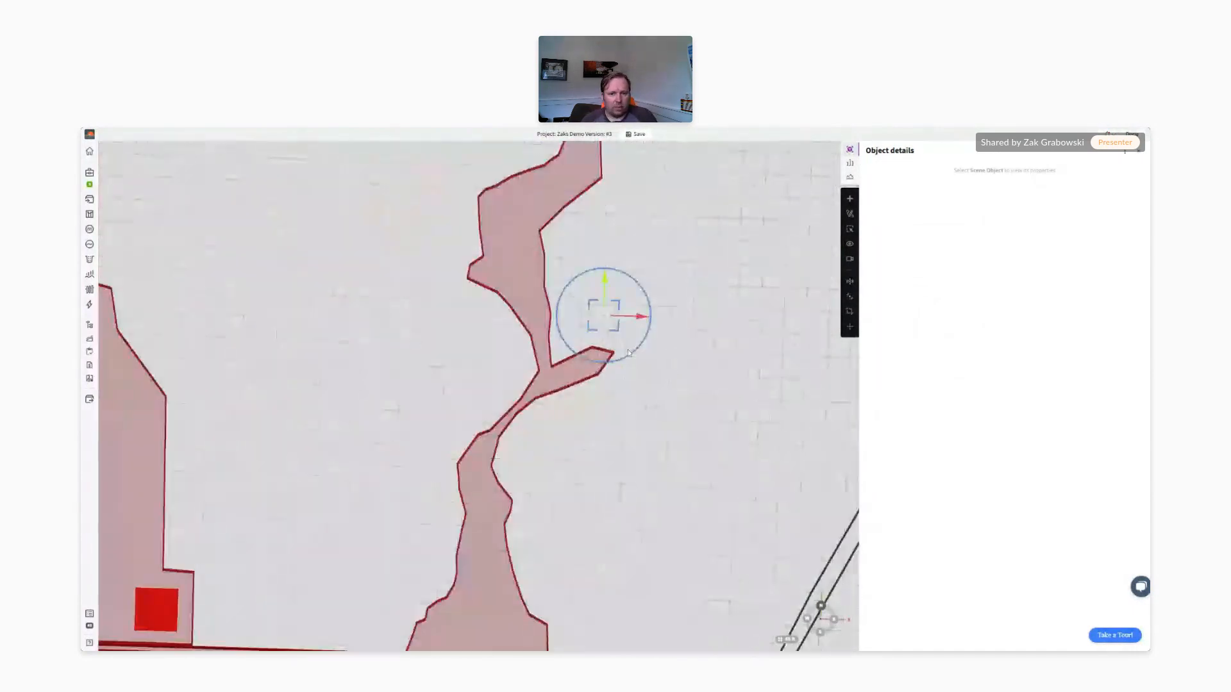
pyautogui.scroll(-5, 629, 353)
pyautogui.scroll(-3, 629, 353)
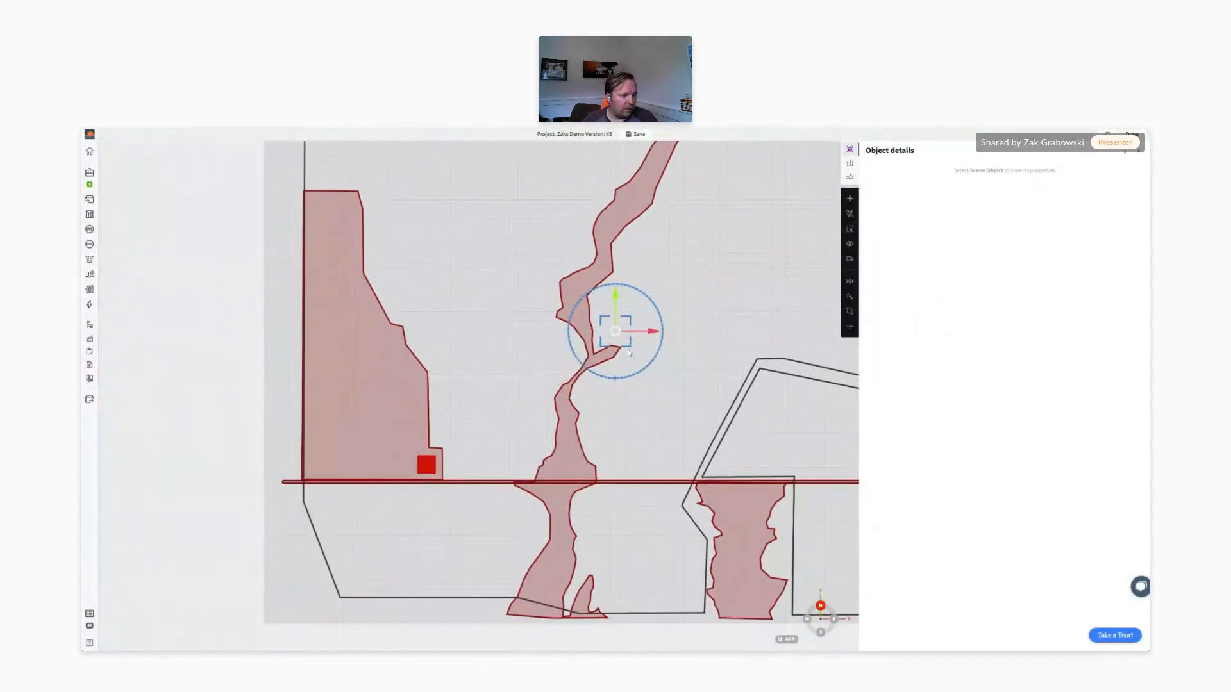
pyautogui.moveTo(691, 257); pyautogui.dragTo(595, 346)
pyautogui.scroll(-1, 595, 345)
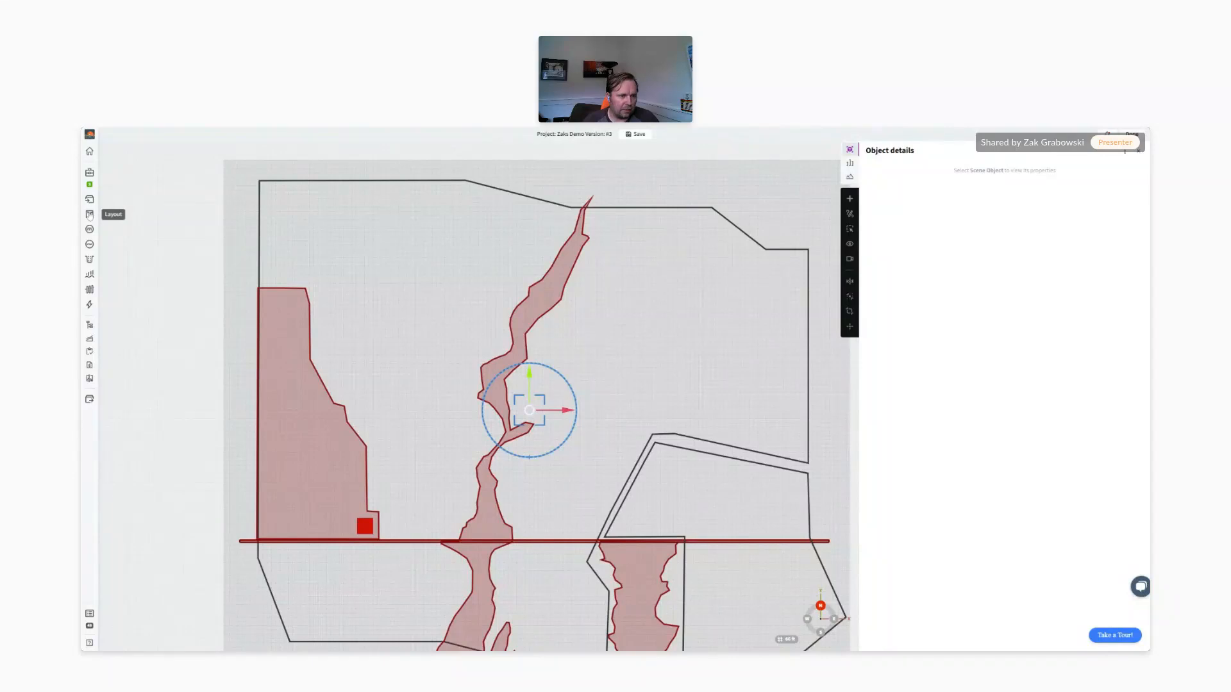
# Open the layout generator and review its roads, equipment placement and block configuration settings
pyautogui.click(90, 214)
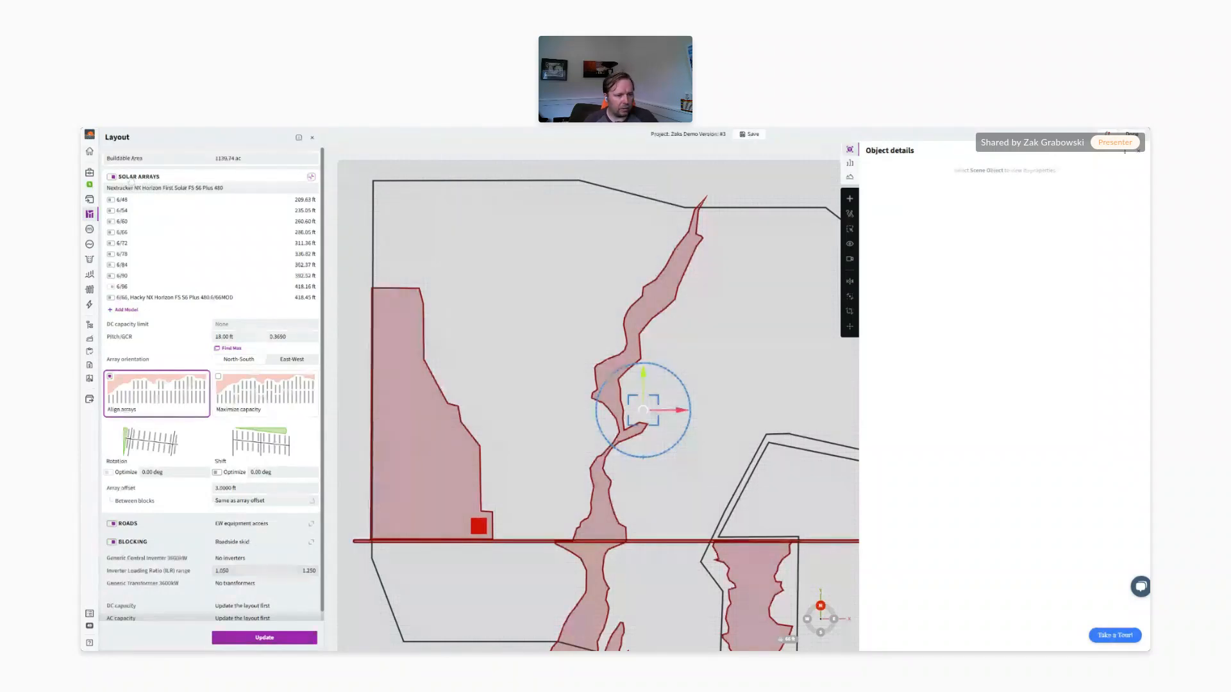
pyautogui.click(153, 523)
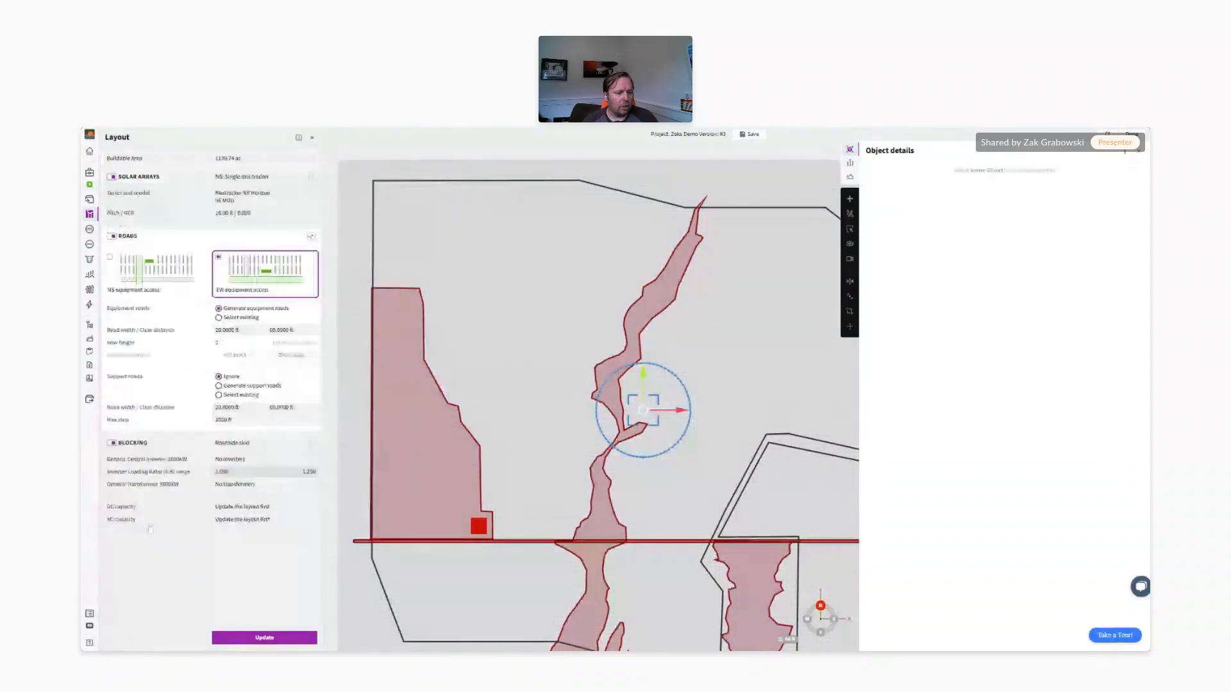
pyautogui.click(156, 490)
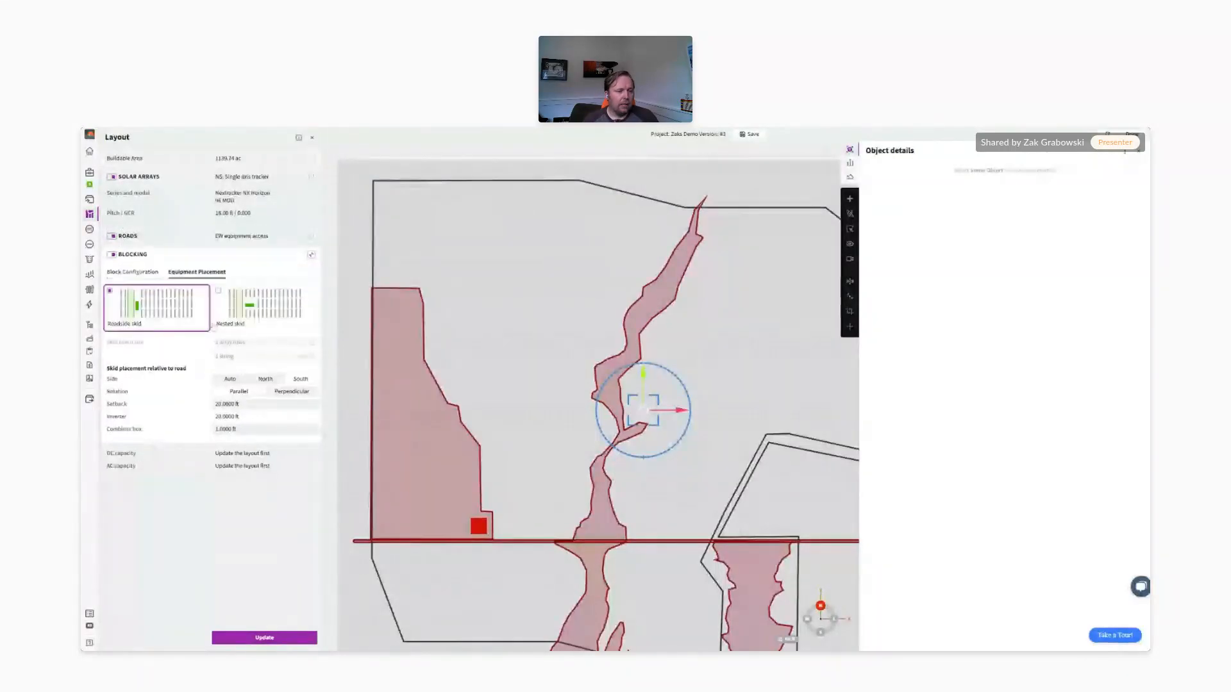
pyautogui.click(141, 274)
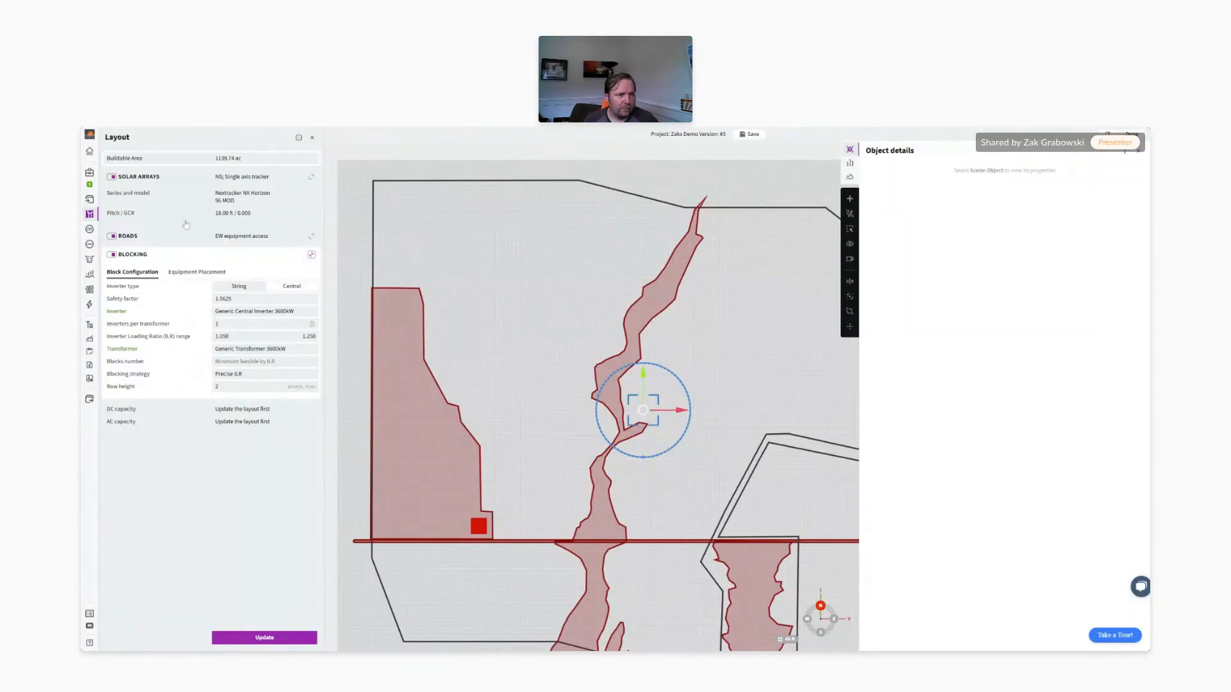
# Set the pitch of the layout's solar arrays to 20 ft
pyautogui.click(145, 178)
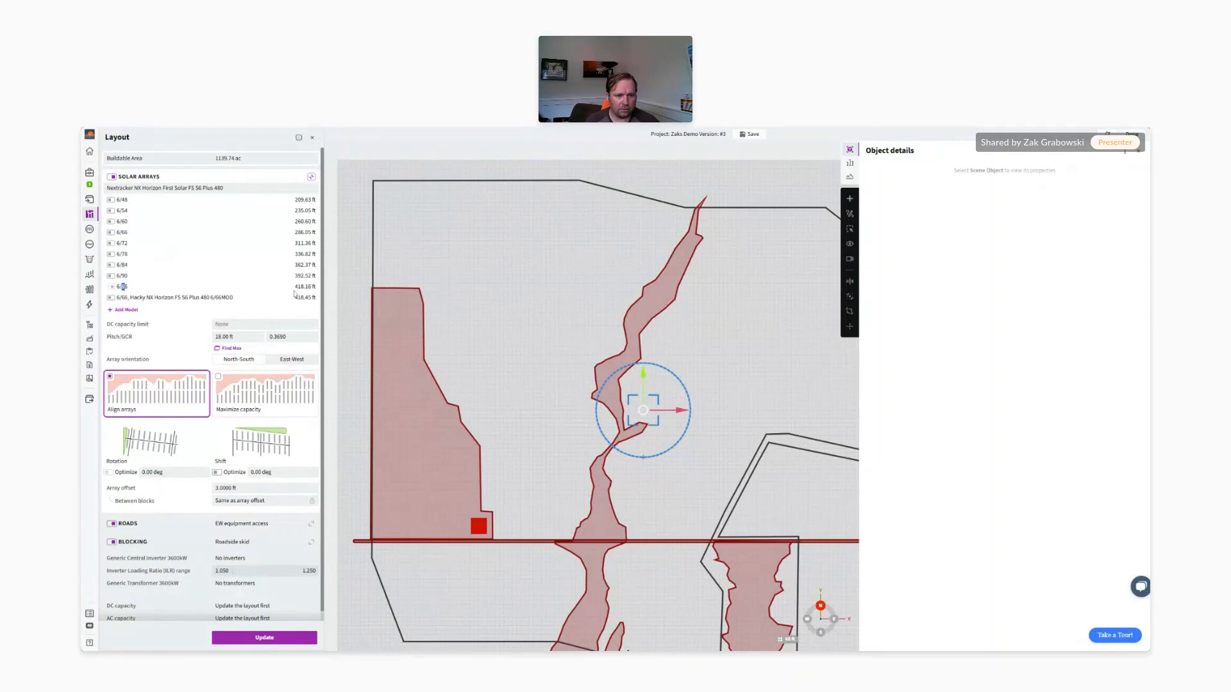
pyautogui.moveTo(295, 286); pyautogui.dragTo(314, 286)
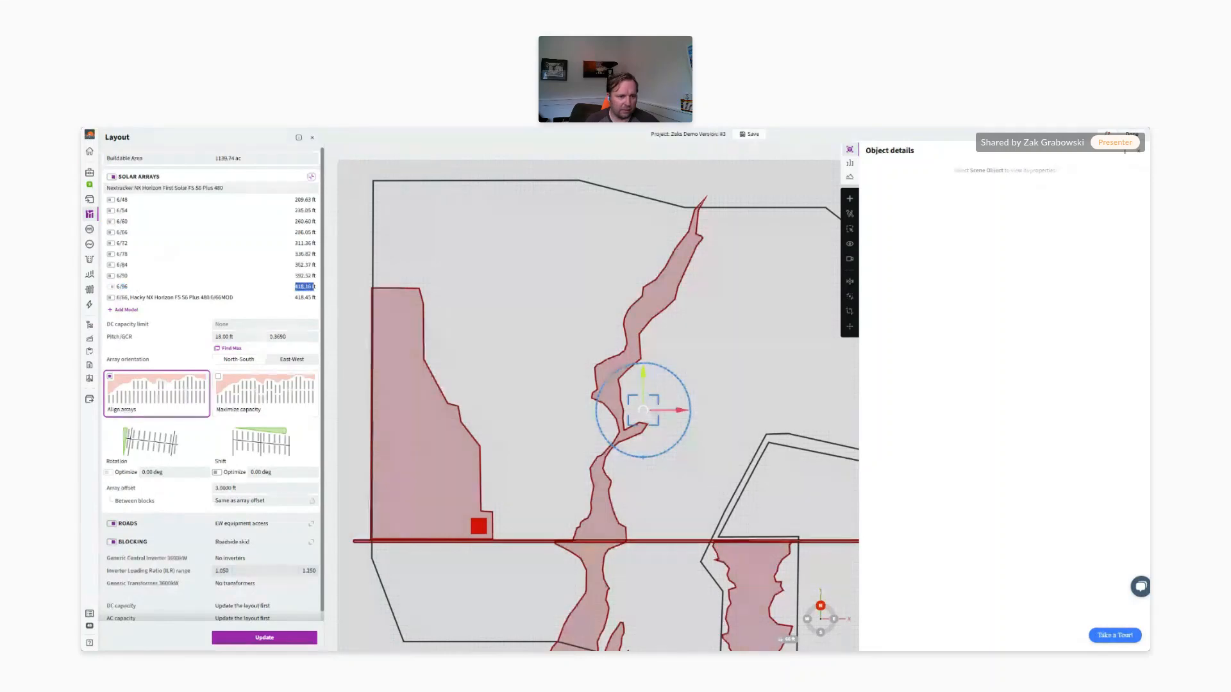
pyautogui.doubleClick(278, 337)
pyautogui.press('BackSpace')
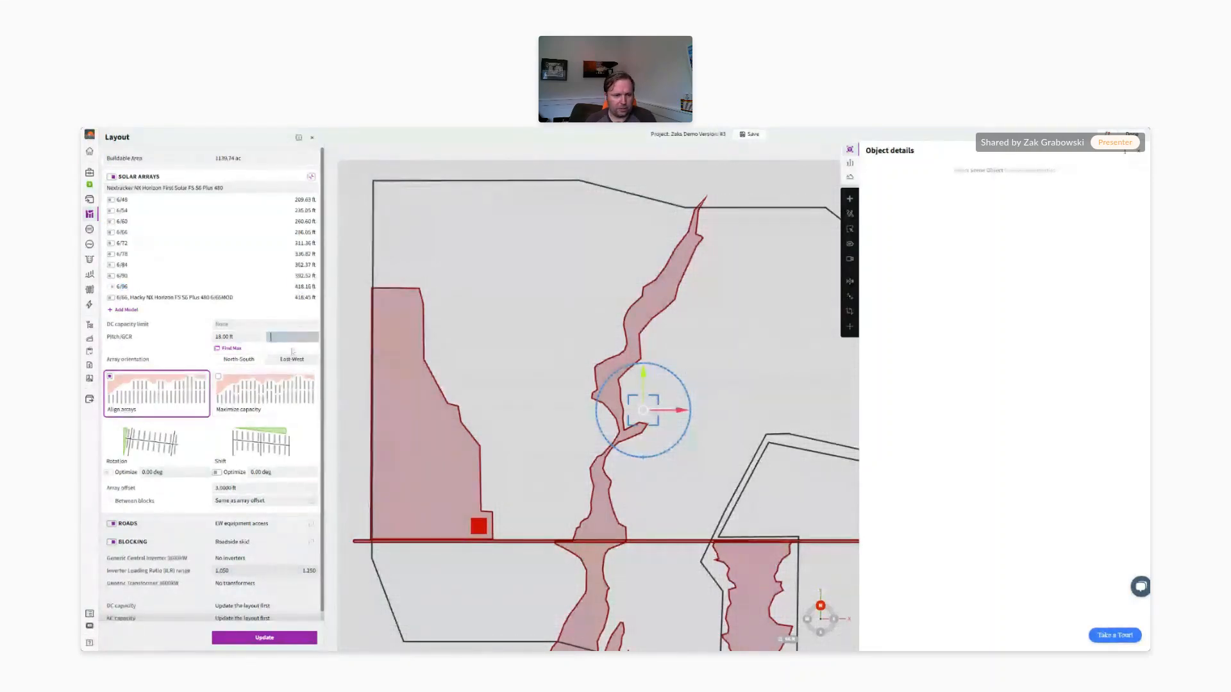
pyautogui.doubleClick(228, 337)
pyautogui.write('20')
pyautogui.press('Return')
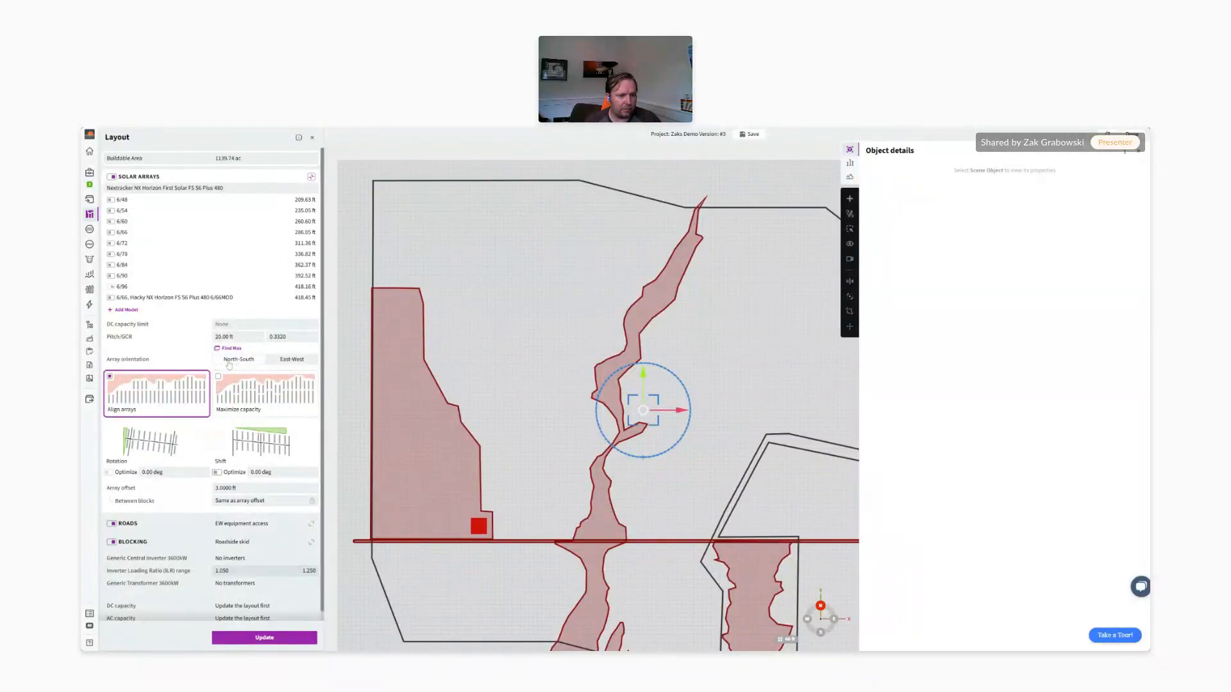
# Switch the layout's roads to NS equipment access and return them to EW equipment access
pyautogui.scroll(-1, 231, 367)
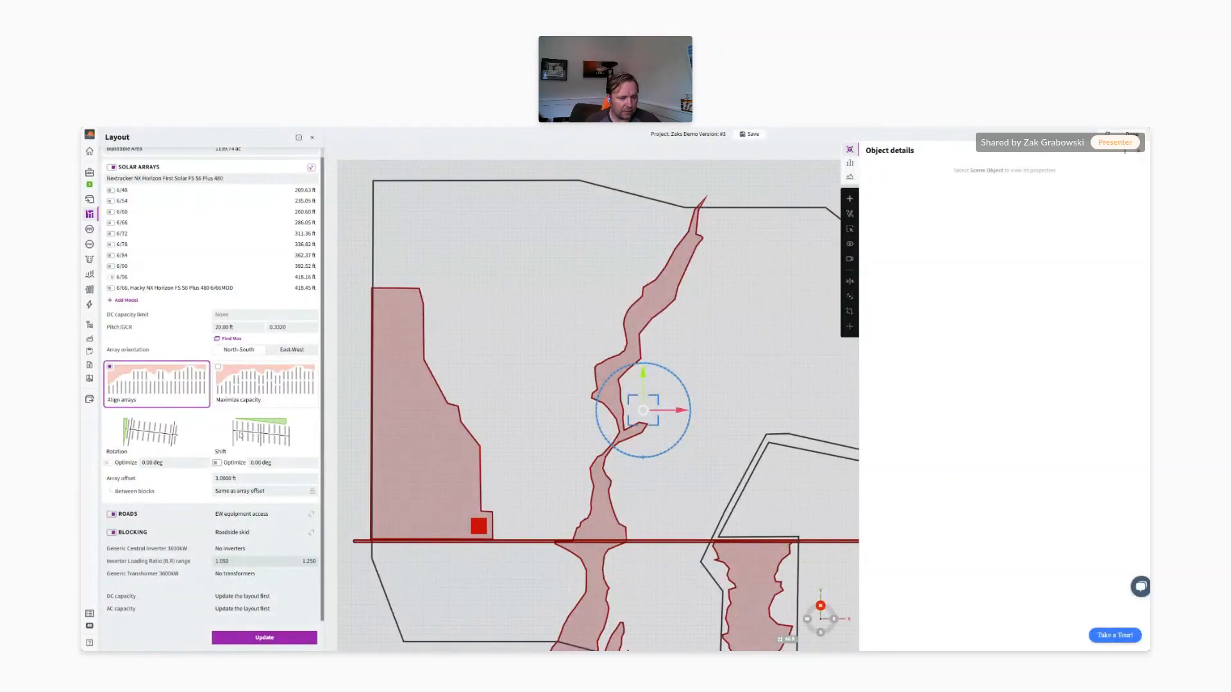
pyautogui.click(149, 517)
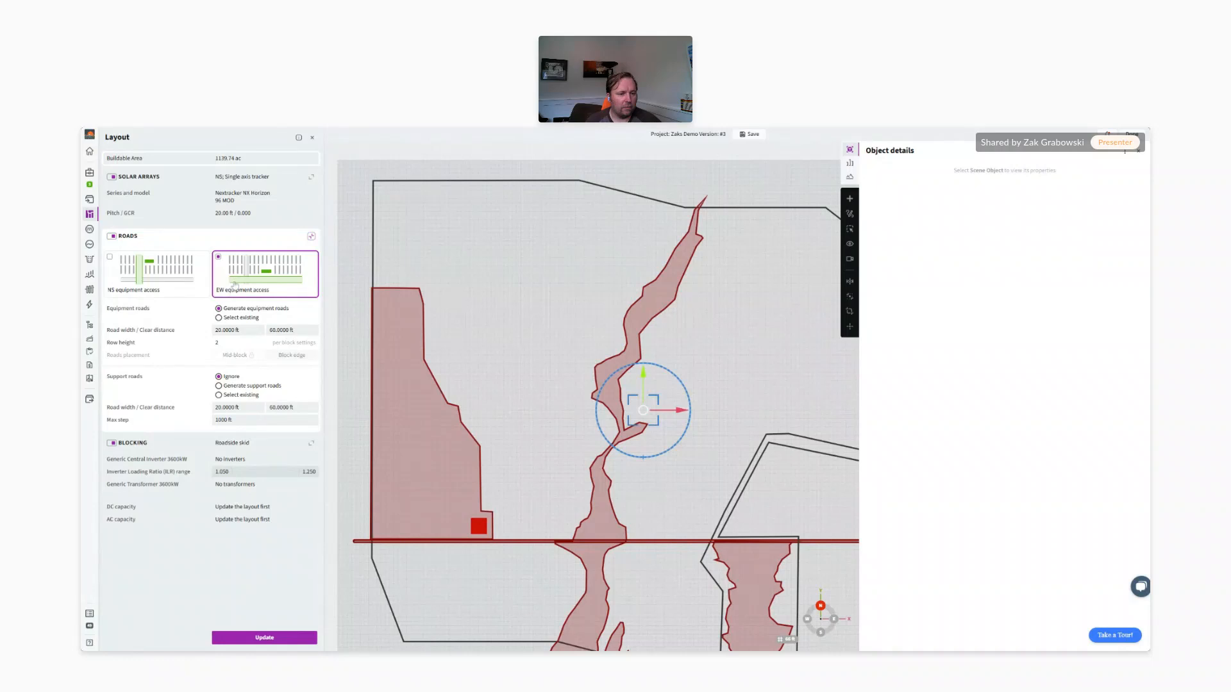
pyautogui.click(159, 274)
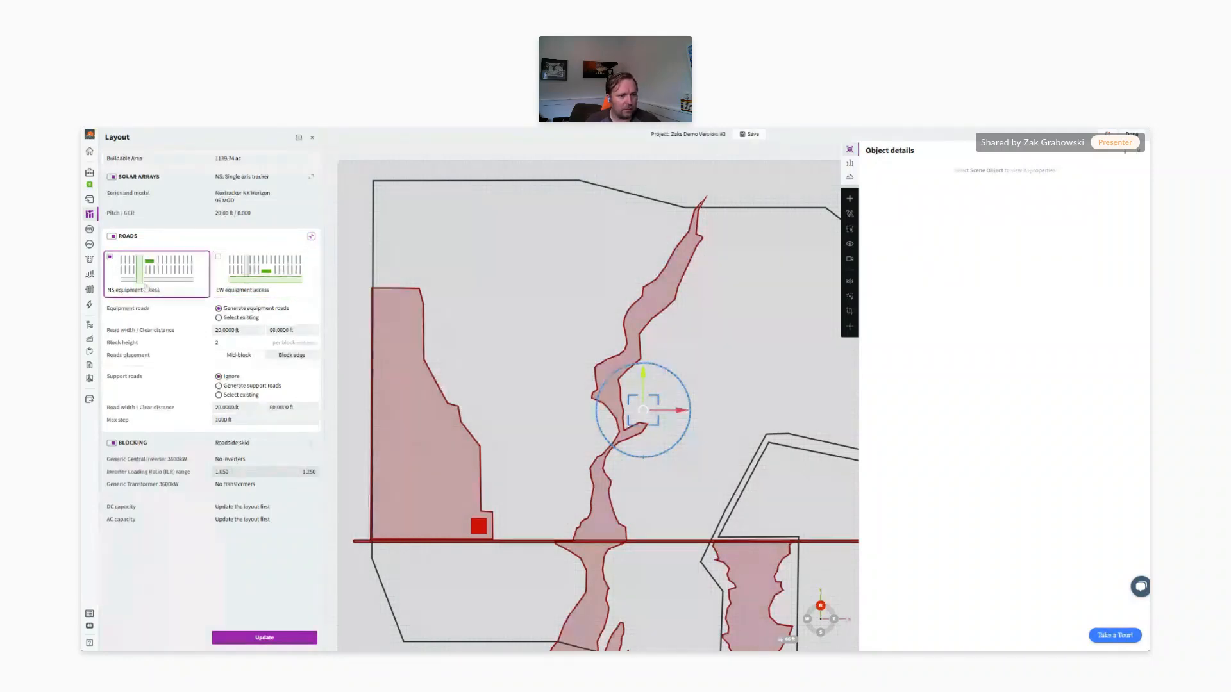
pyautogui.scroll(-3, 414, 299)
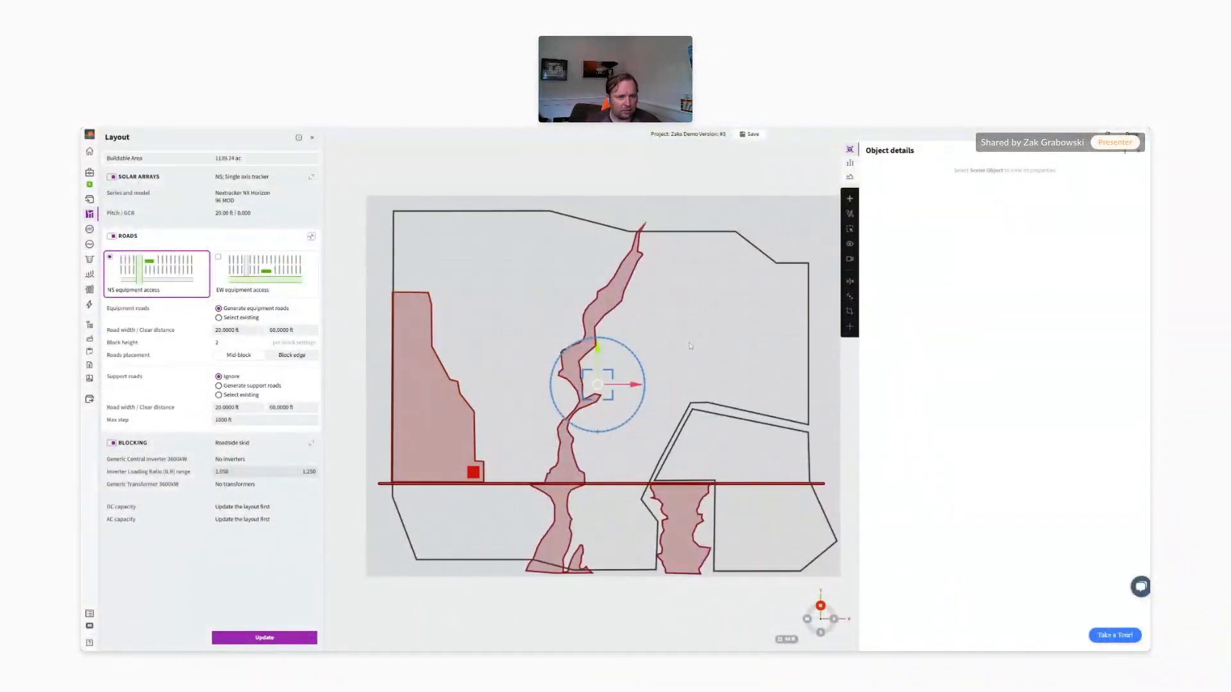
pyautogui.click(221, 261)
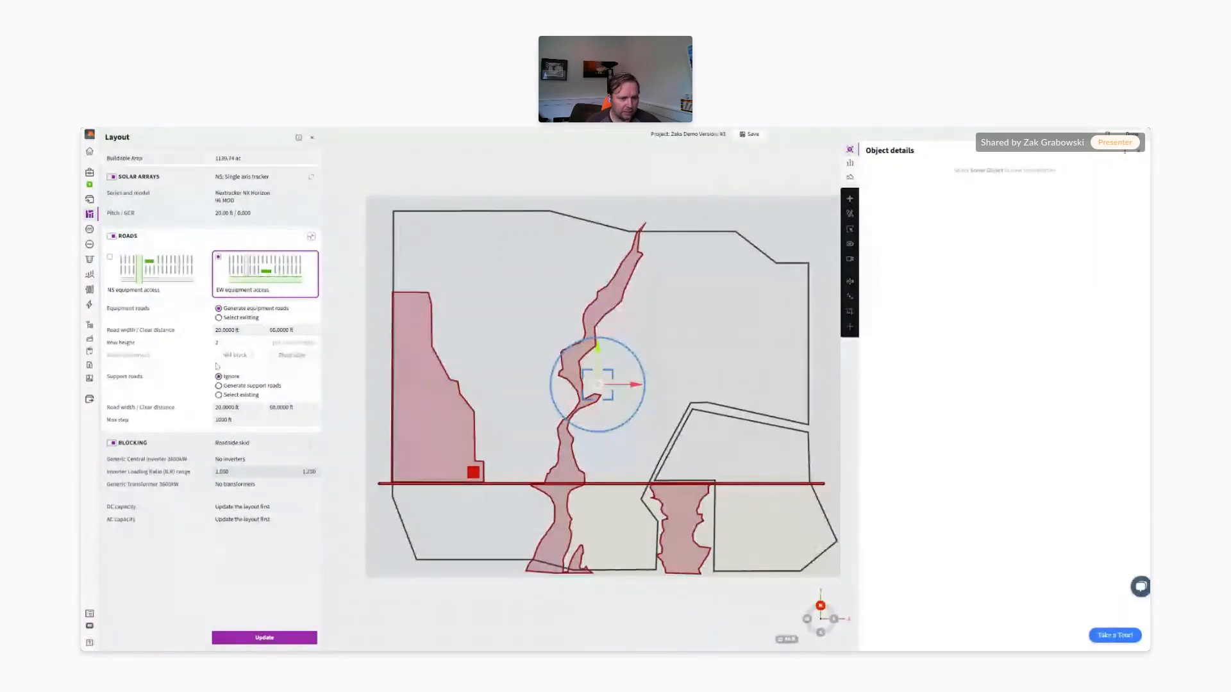
# Keep the Generic Central Inverter 3600kW and roadside skid placement for the blocking, and generate the layout
pyautogui.click(135, 444)
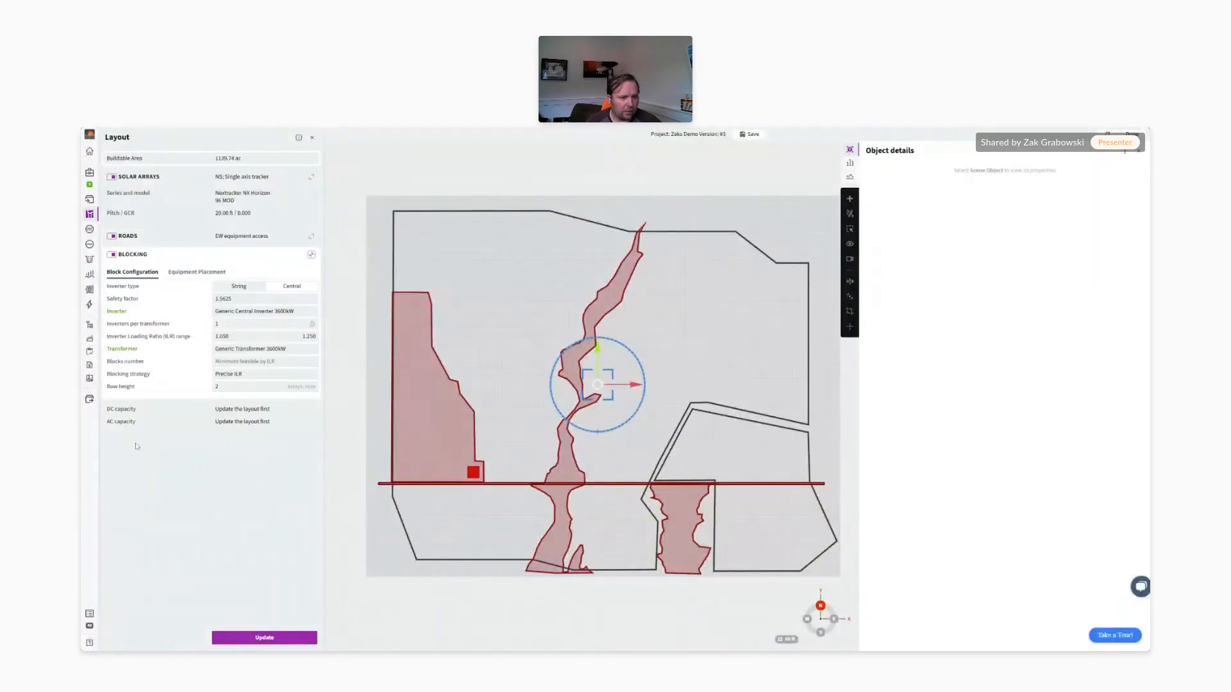
pyautogui.click(289, 314)
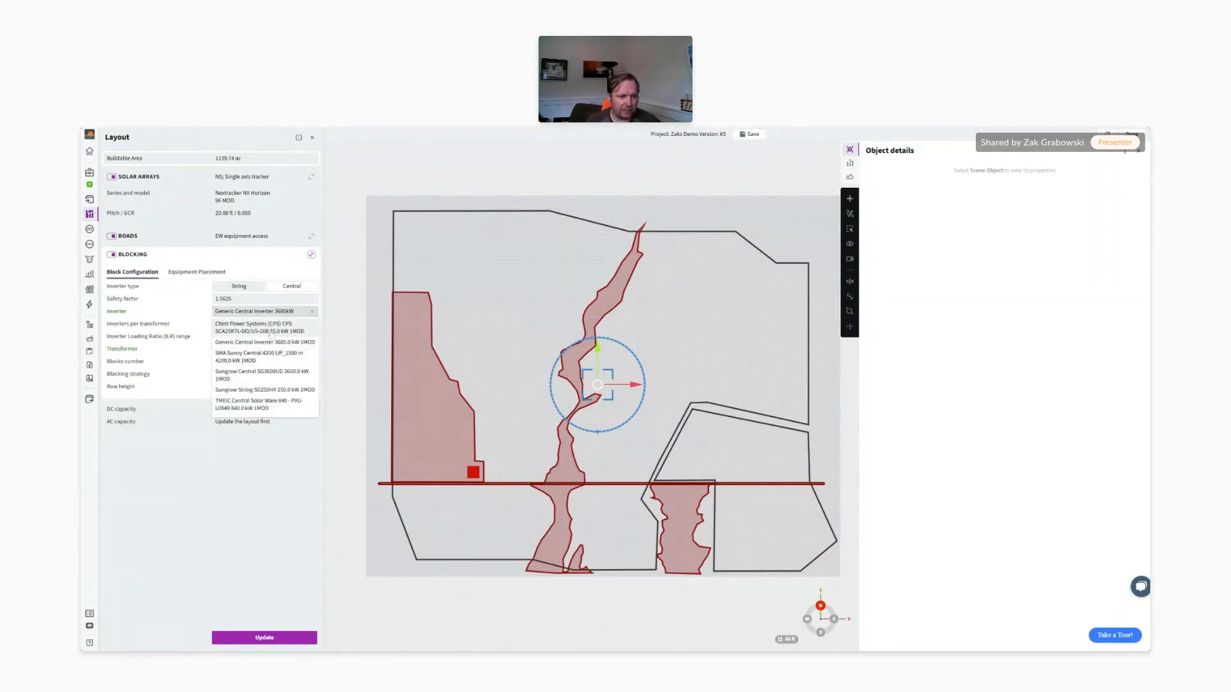
pyautogui.click(253, 314)
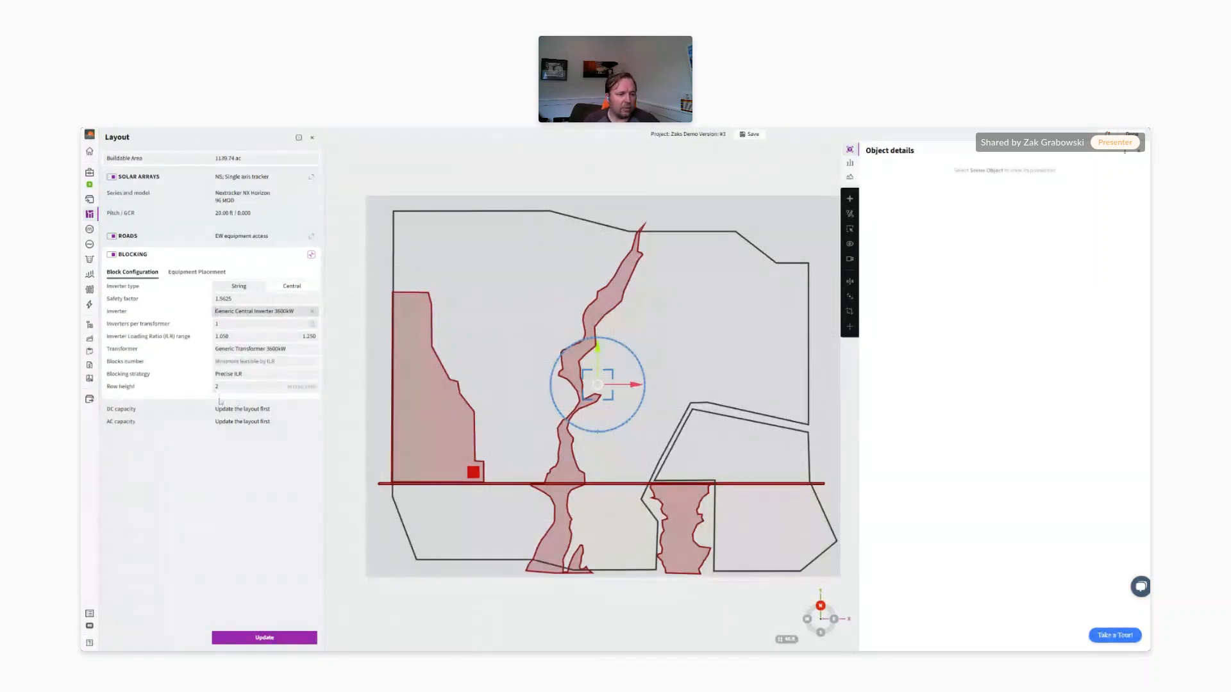
pyautogui.click(198, 272)
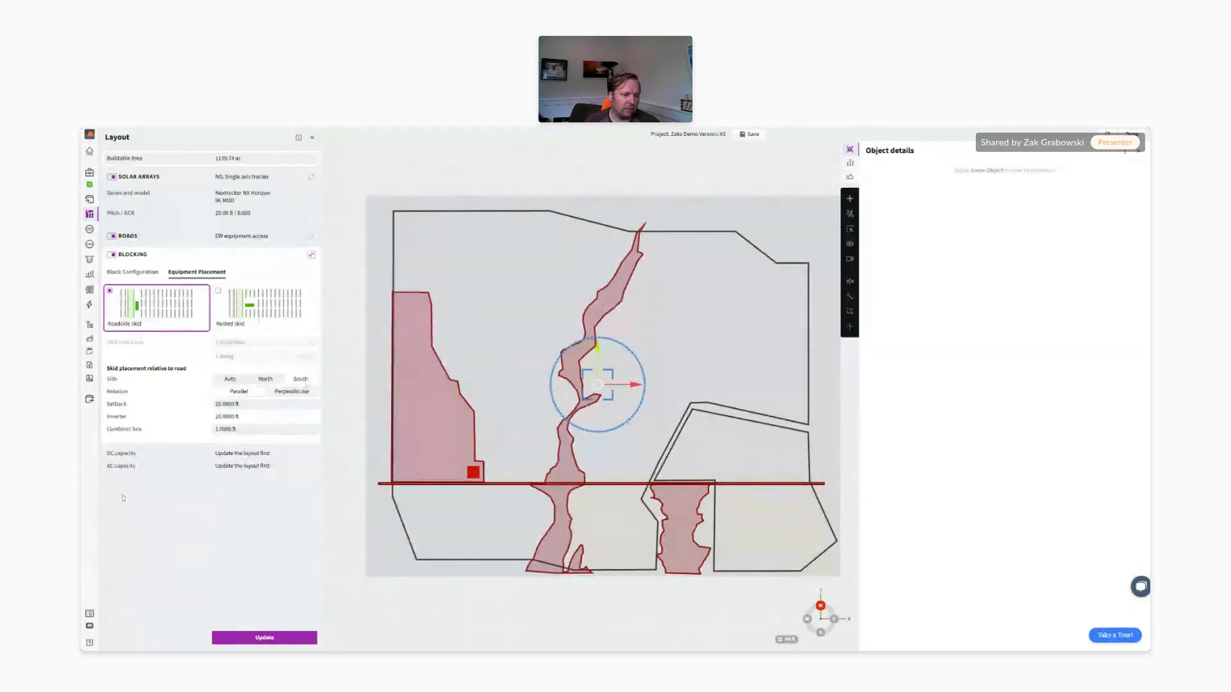
pyautogui.click(263, 638)
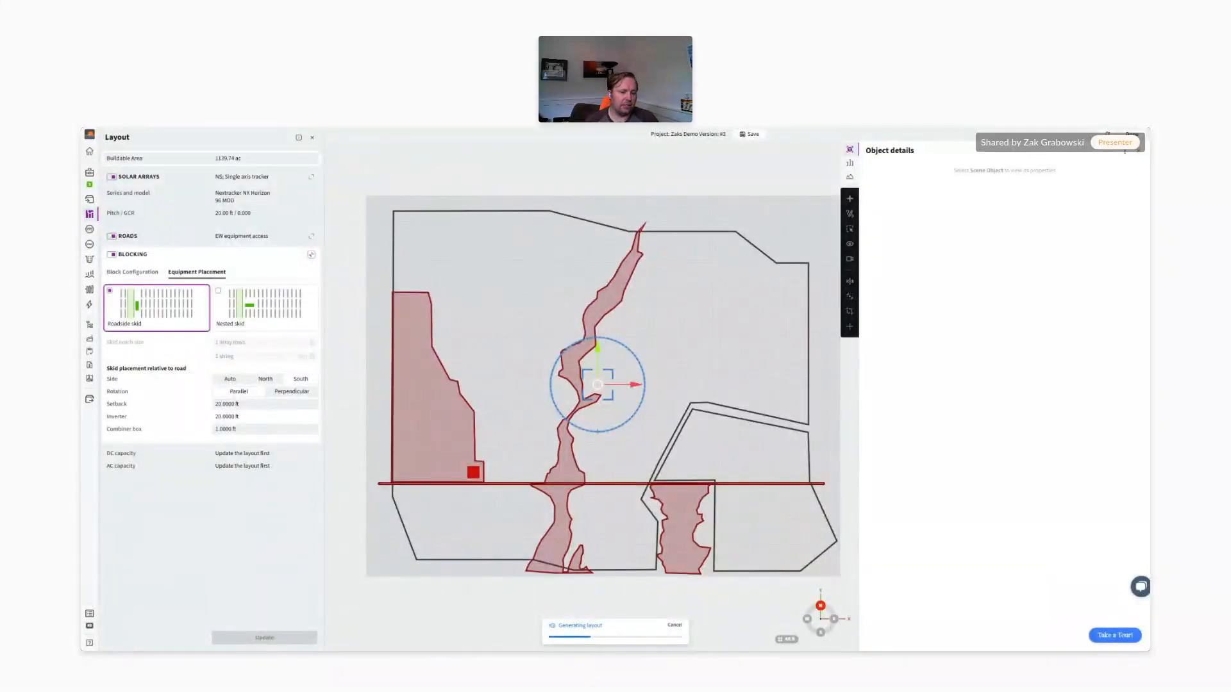
# Review the roads, equipment placement and solar array settings, and consult the layout geometry and offsets diagram
pyautogui.click(218, 237)
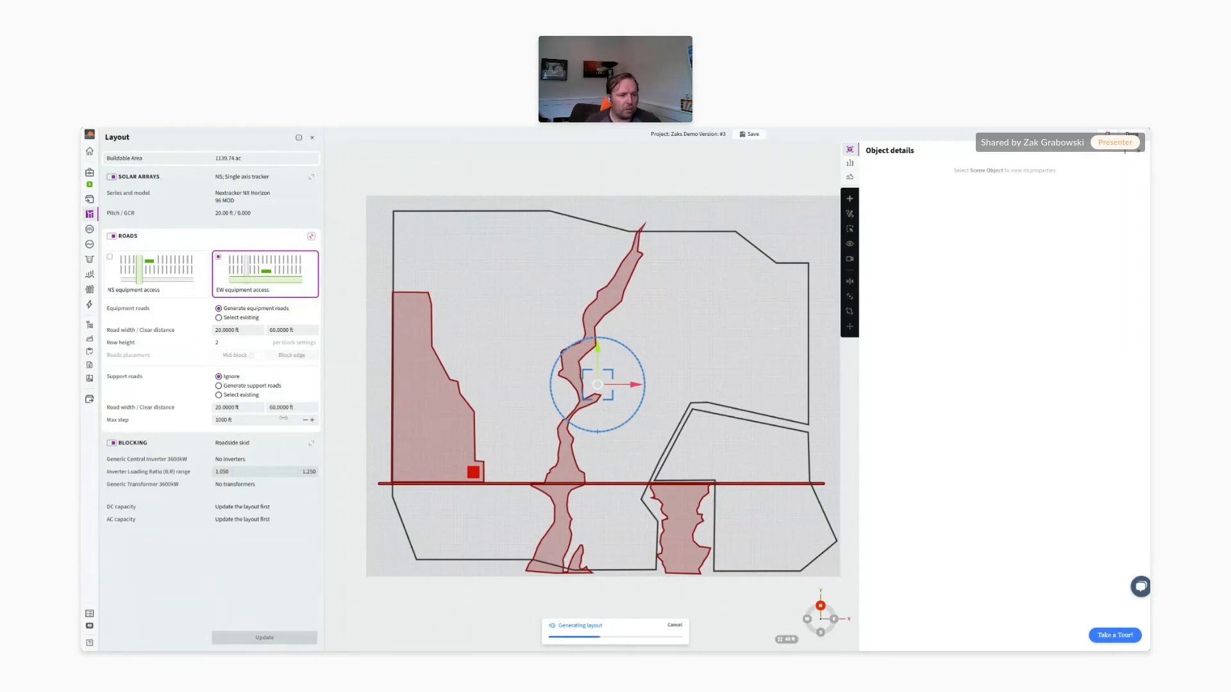
pyautogui.click(166, 448)
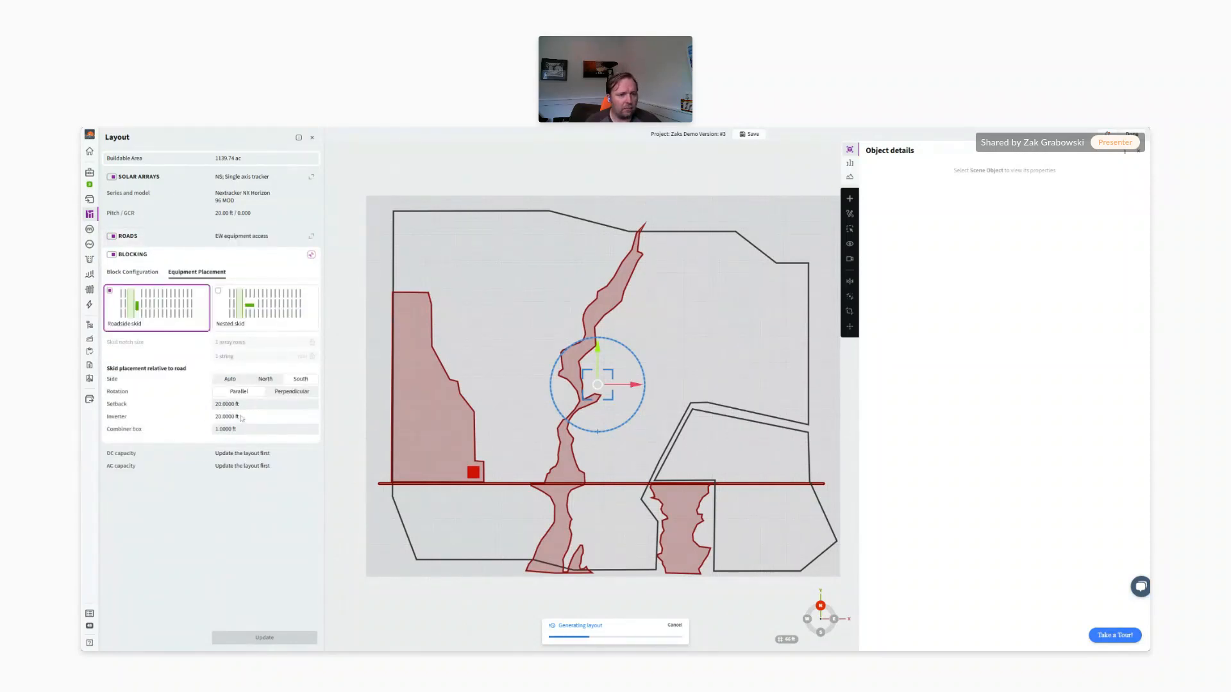
pyautogui.click(170, 178)
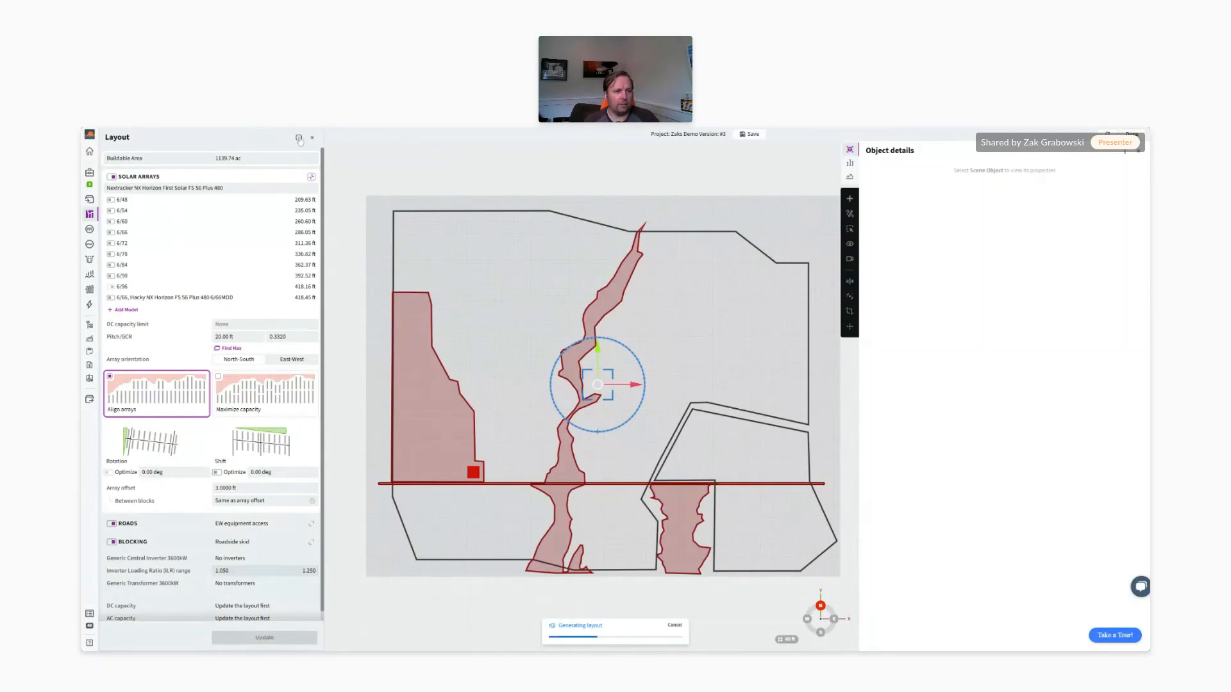
pyautogui.click(298, 139)
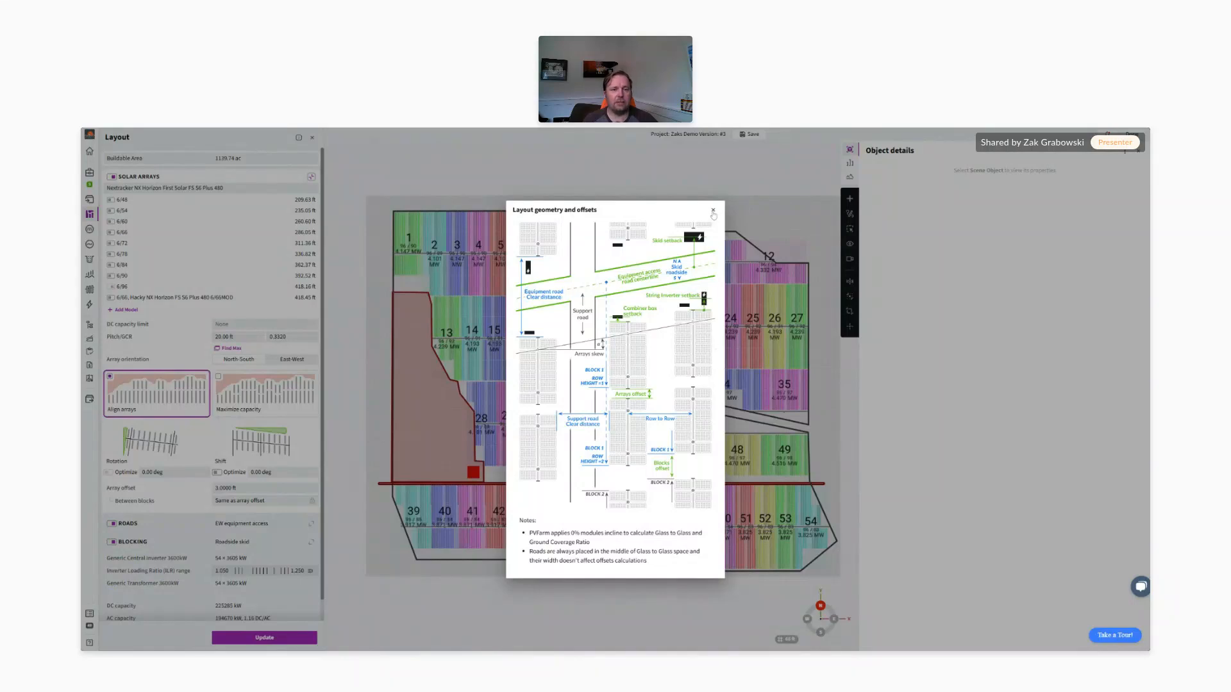
pyautogui.click(714, 212)
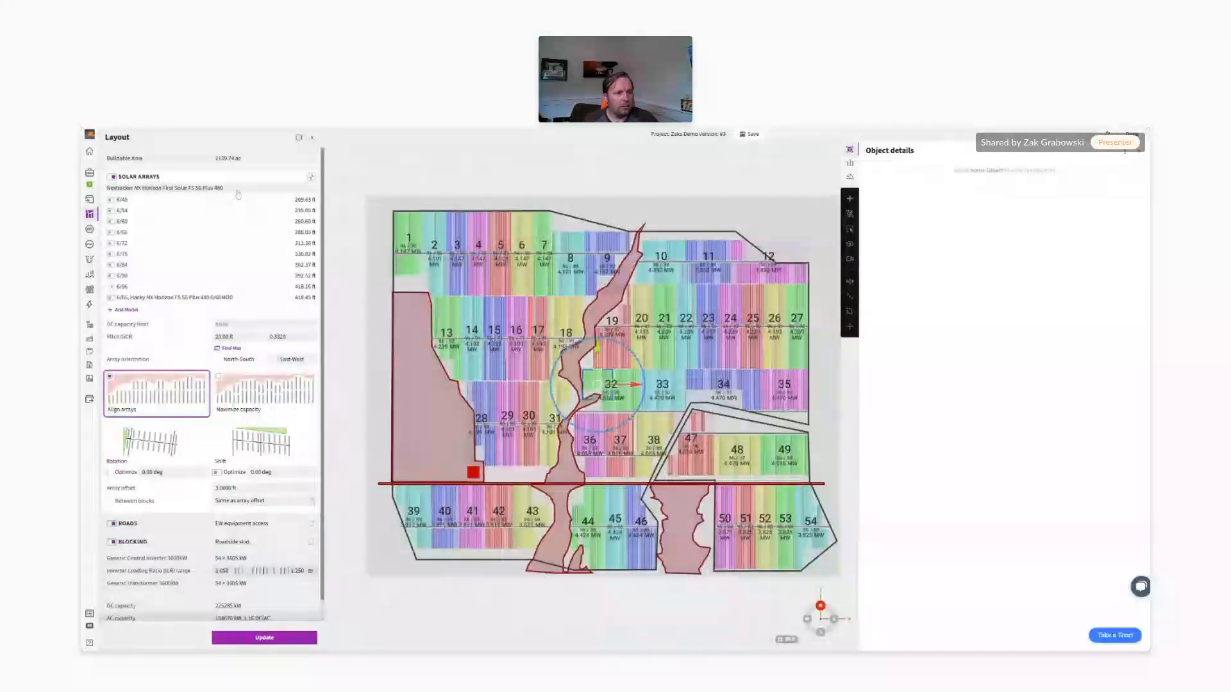
# Check the generated layout's DC capacity and open the block configuration to inspect the inverter loading ratio range
pyautogui.click(218, 181)
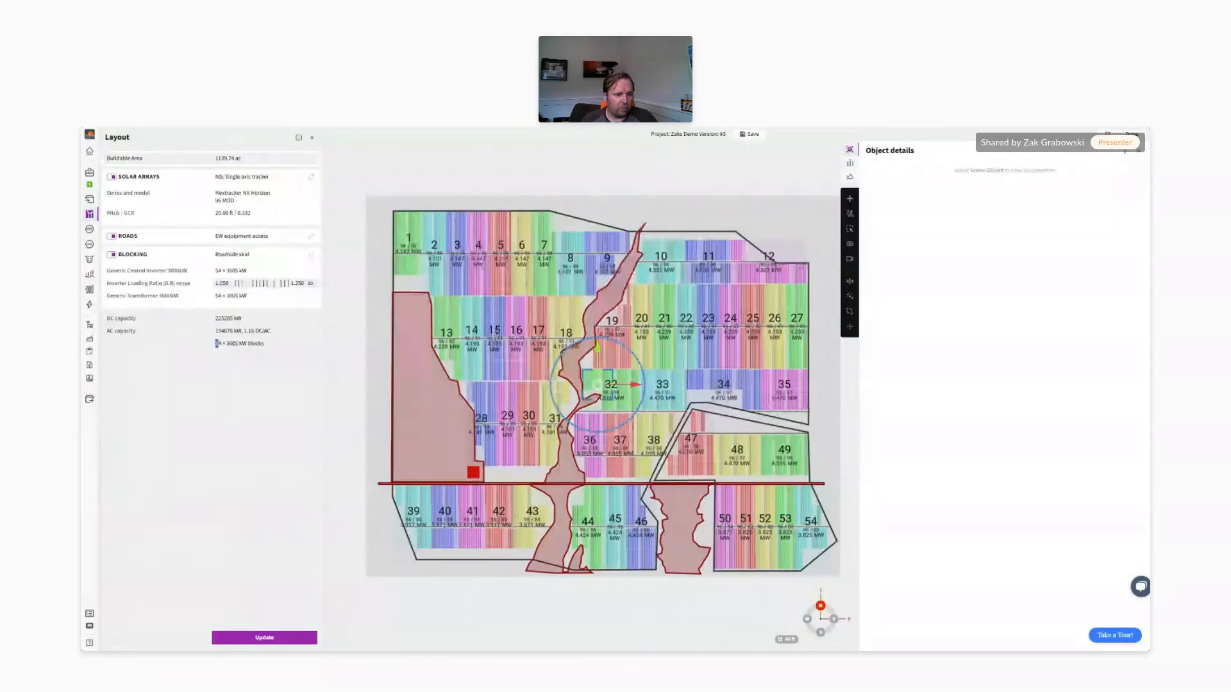
pyautogui.moveTo(249, 331)
pyautogui.mouseDown()
pyautogui.moveTo(270, 332)
pyautogui.moveTo(227, 319)
pyautogui.moveTo(242, 318)
pyautogui.mouseUp()
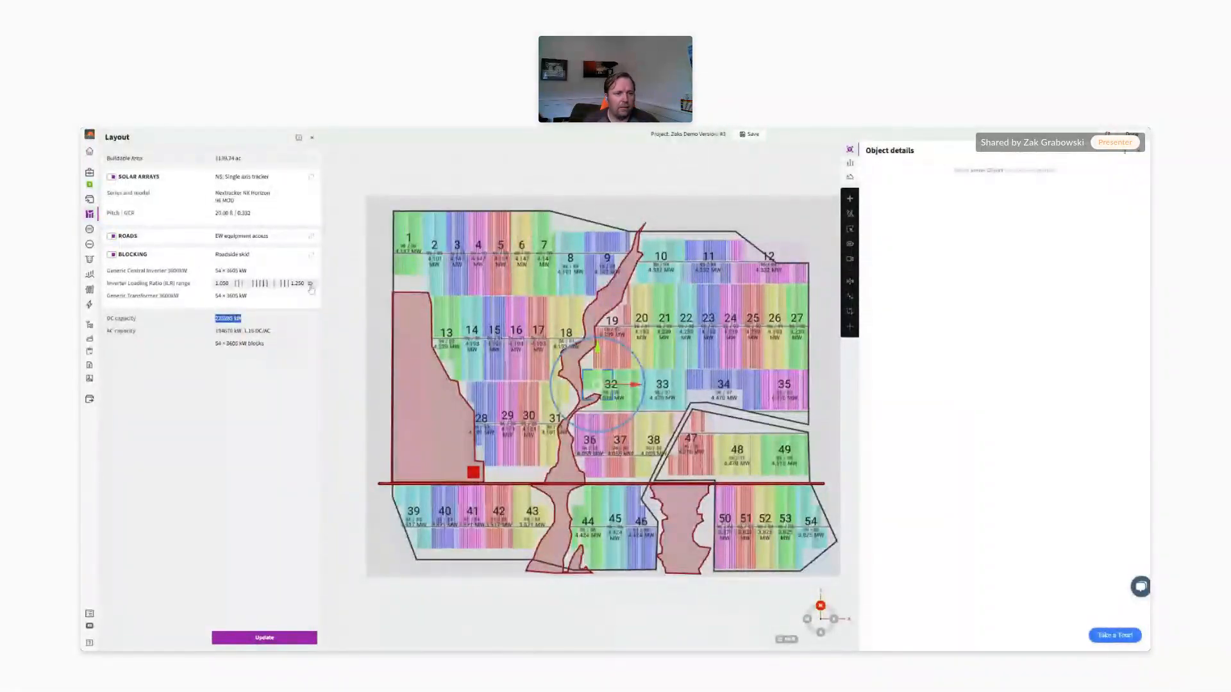
pyautogui.click(311, 286)
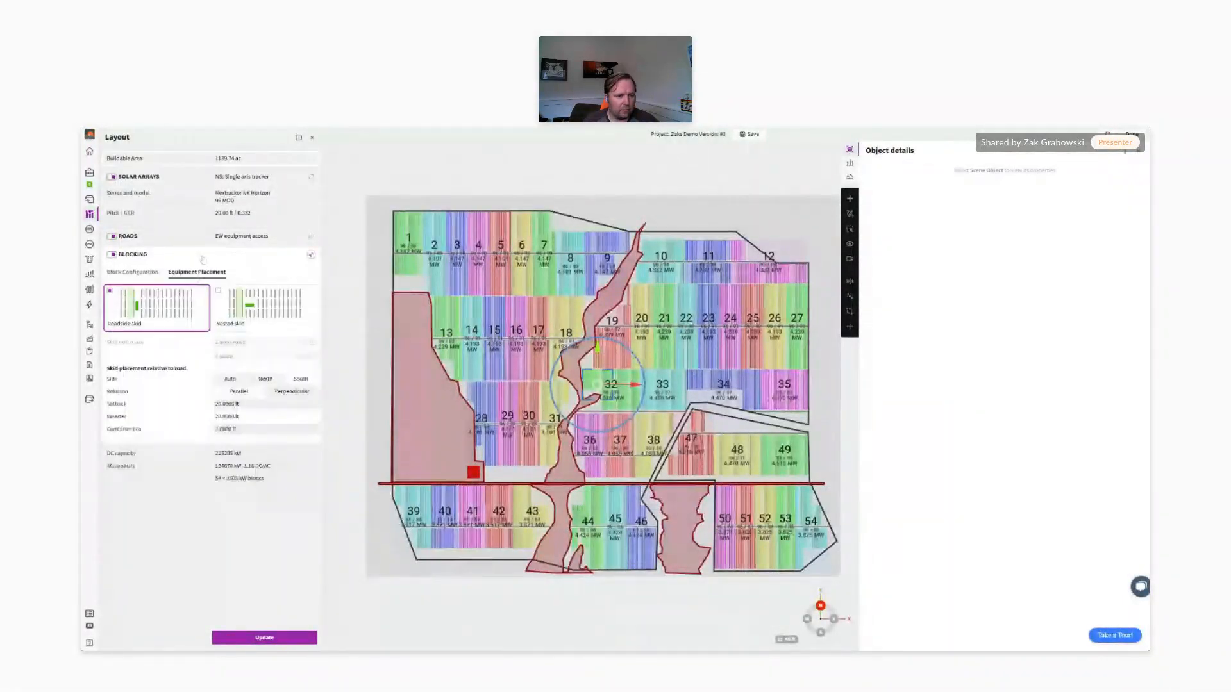
pyautogui.click(129, 273)
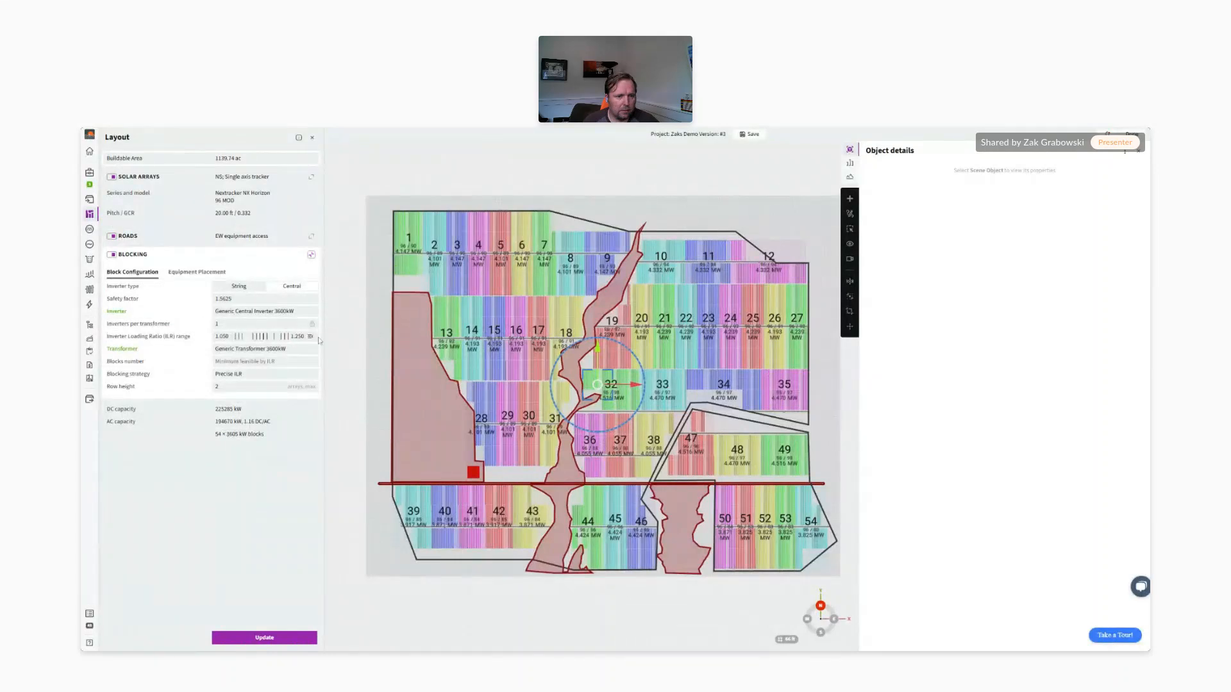
# Review the list of inverter loading ratios by inverter, locate the first listed inverter in the layout, and close the list
pyautogui.click(311, 336)
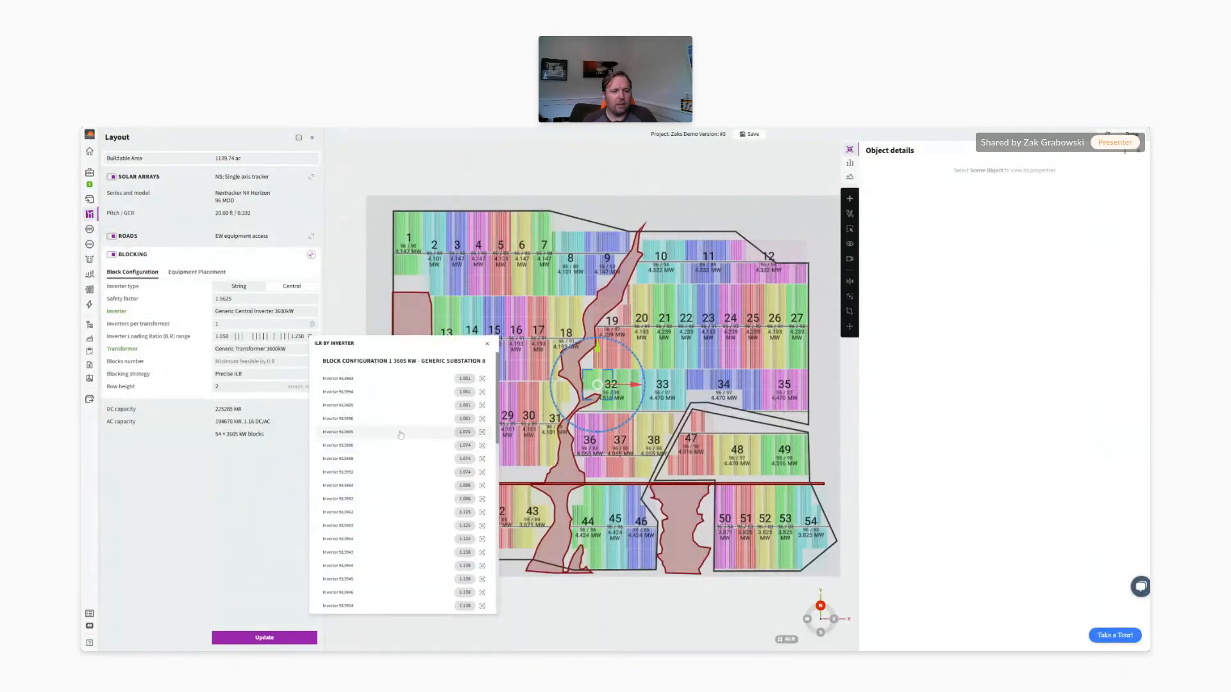
pyautogui.scroll(-3, 449, 410)
pyautogui.scroll(-5, 481, 396)
pyautogui.scroll(10, 482, 397)
pyautogui.click(483, 379)
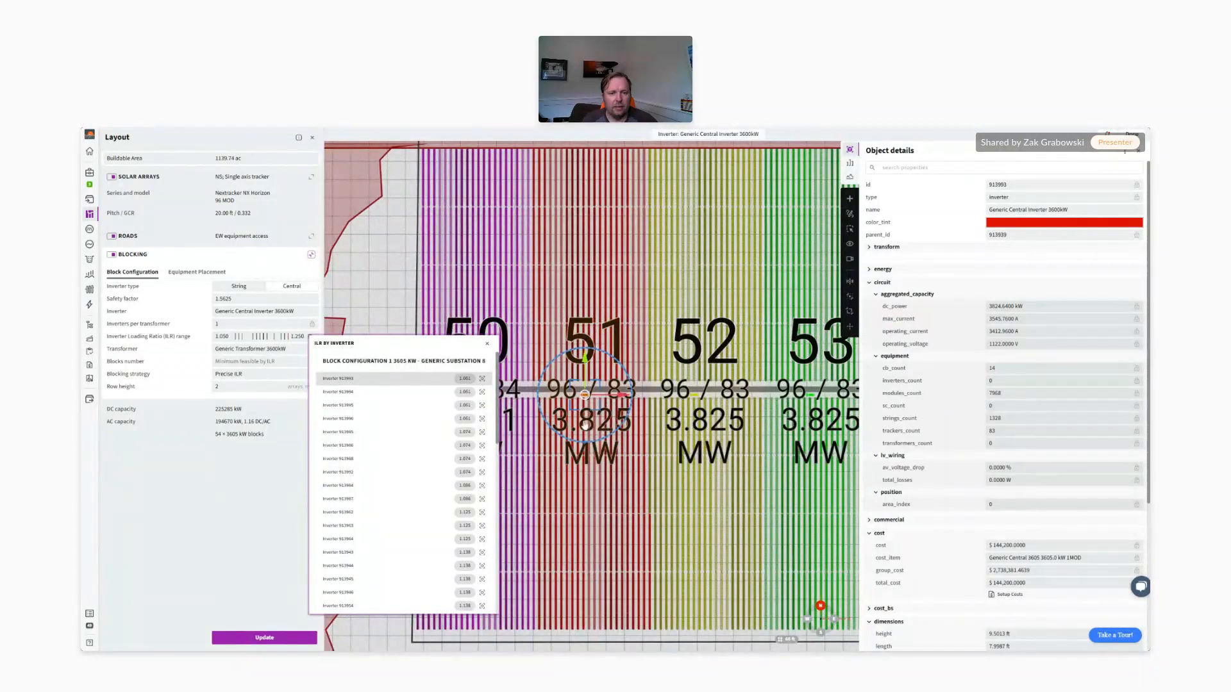
pyautogui.click(487, 346)
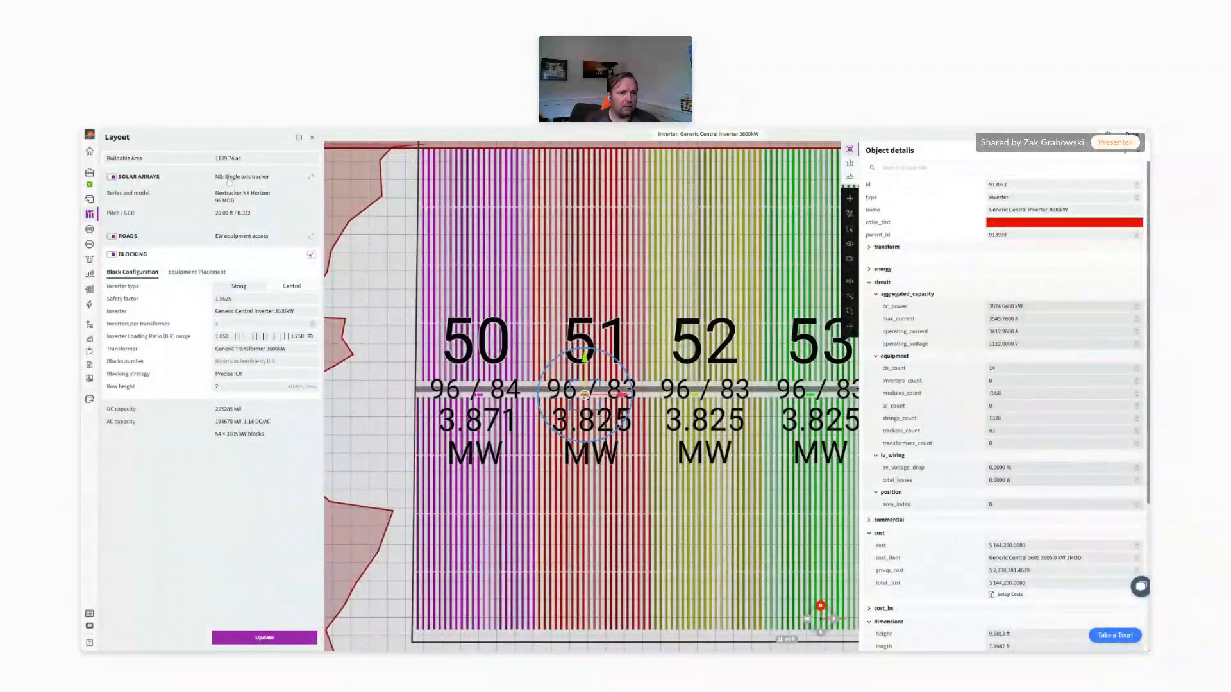
# Use the 6/48 tracker model together with the 6/96 model in the solar arrays and regenerate the layout
pyautogui.click(229, 181)
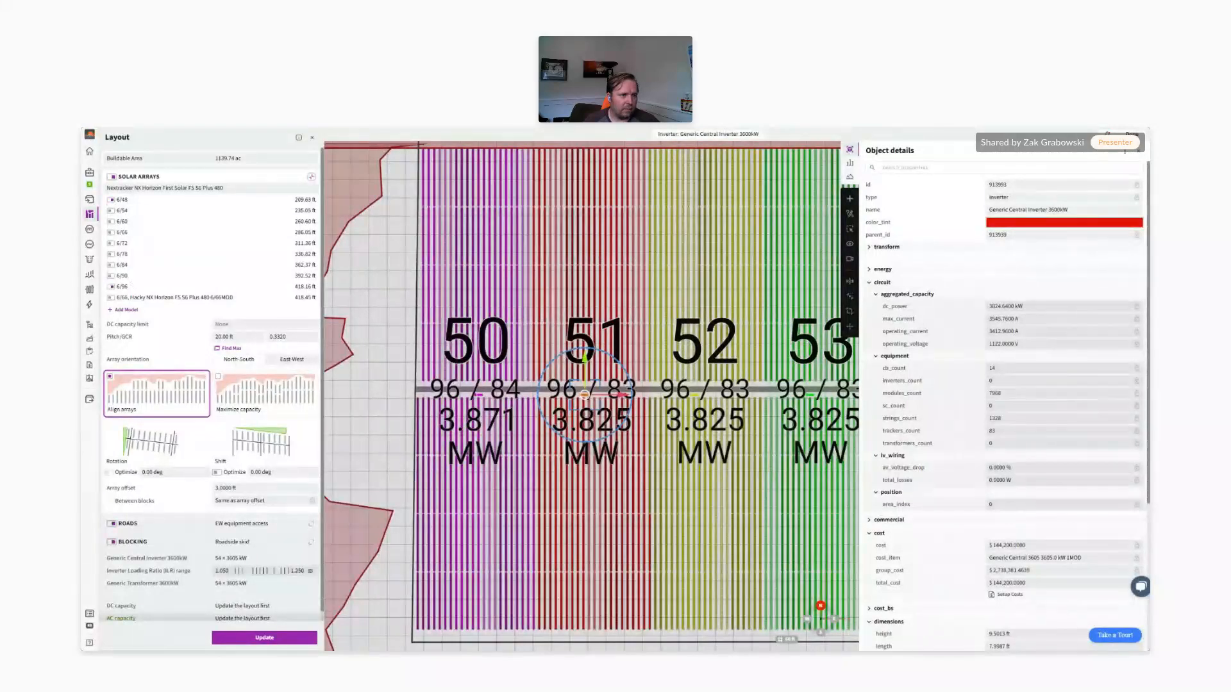
pyautogui.moveTo(116, 199); pyautogui.dragTo(128, 200)
pyautogui.moveTo(117, 286); pyautogui.dragTo(125, 286)
pyautogui.click(286, 634)
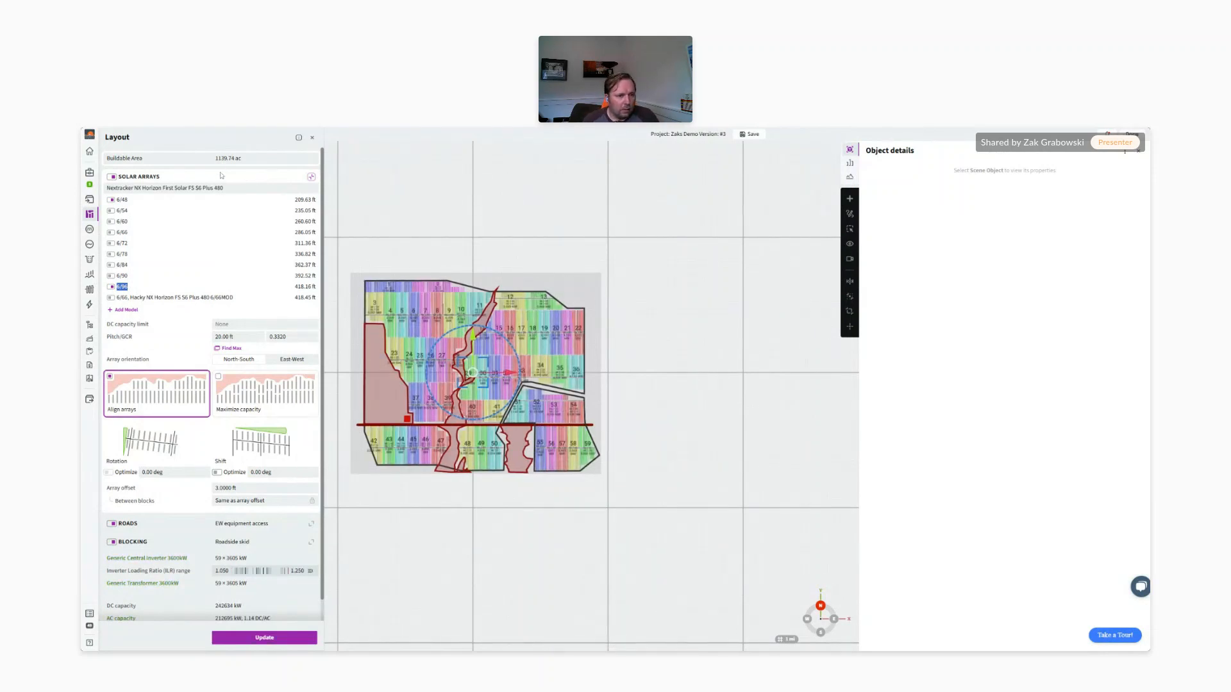
# Check the regenerated layout's DC capacity and examine how the shorter trackers fill the site's edges and blocks
pyautogui.moveTo(217, 317); pyautogui.dragTo(237, 318)
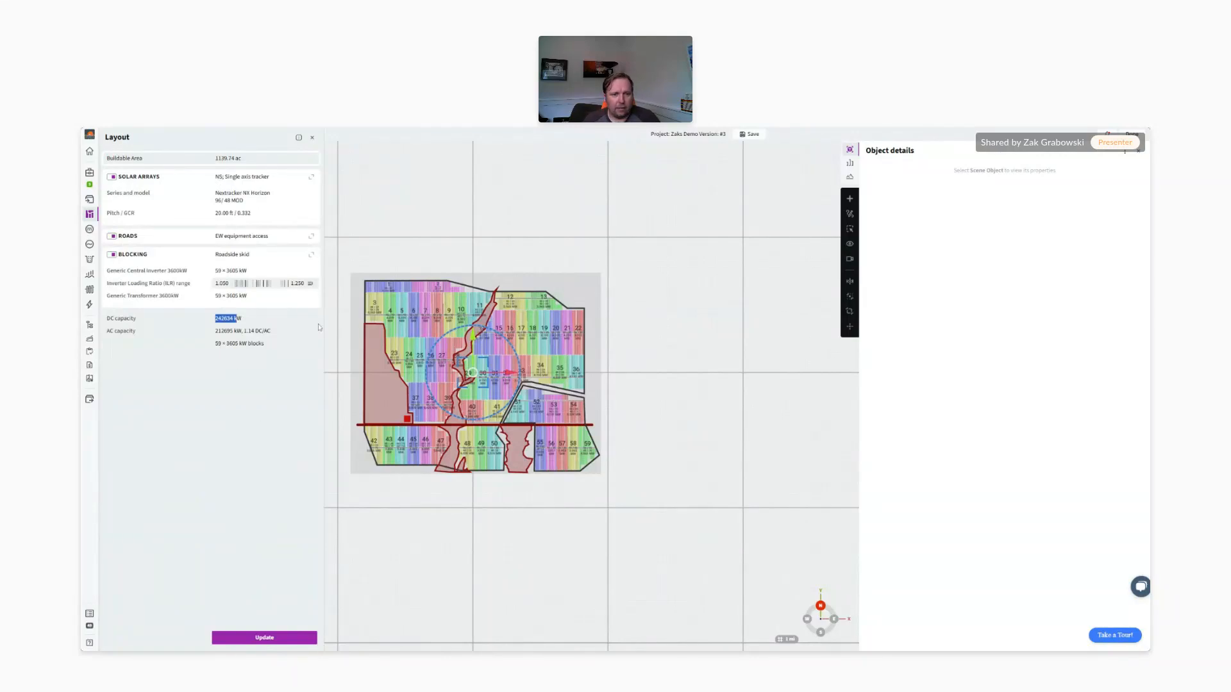
pyautogui.scroll(5, 442, 290)
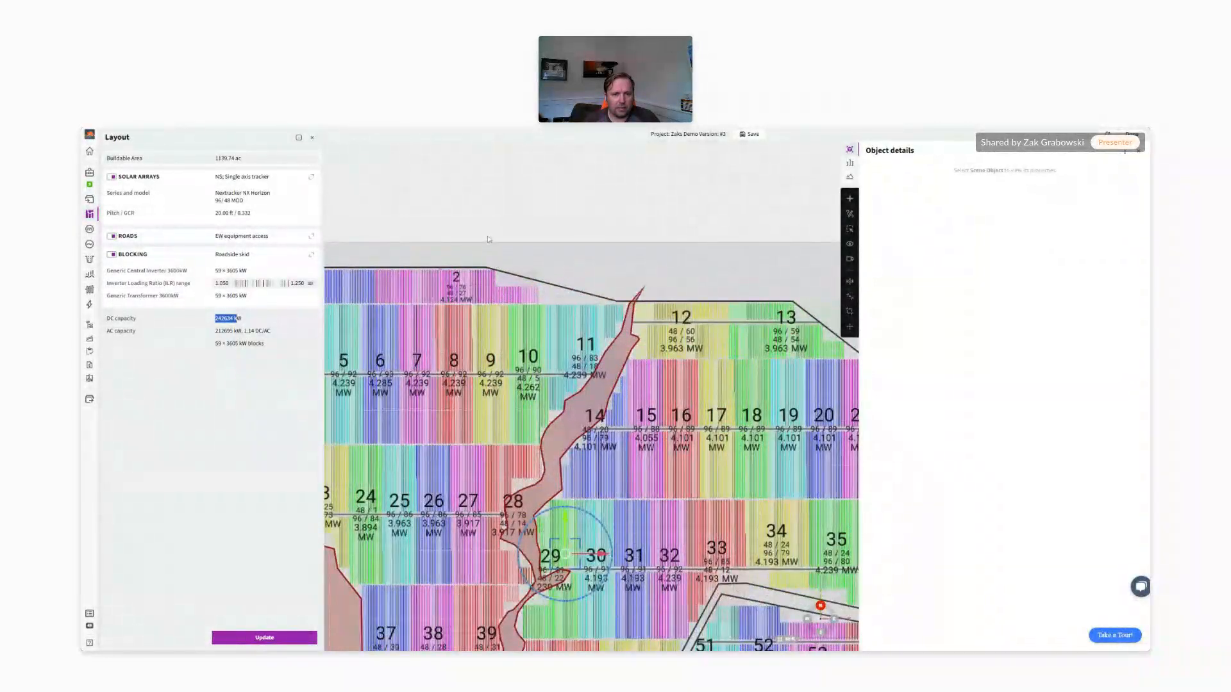
pyautogui.scroll(-3, 488, 238)
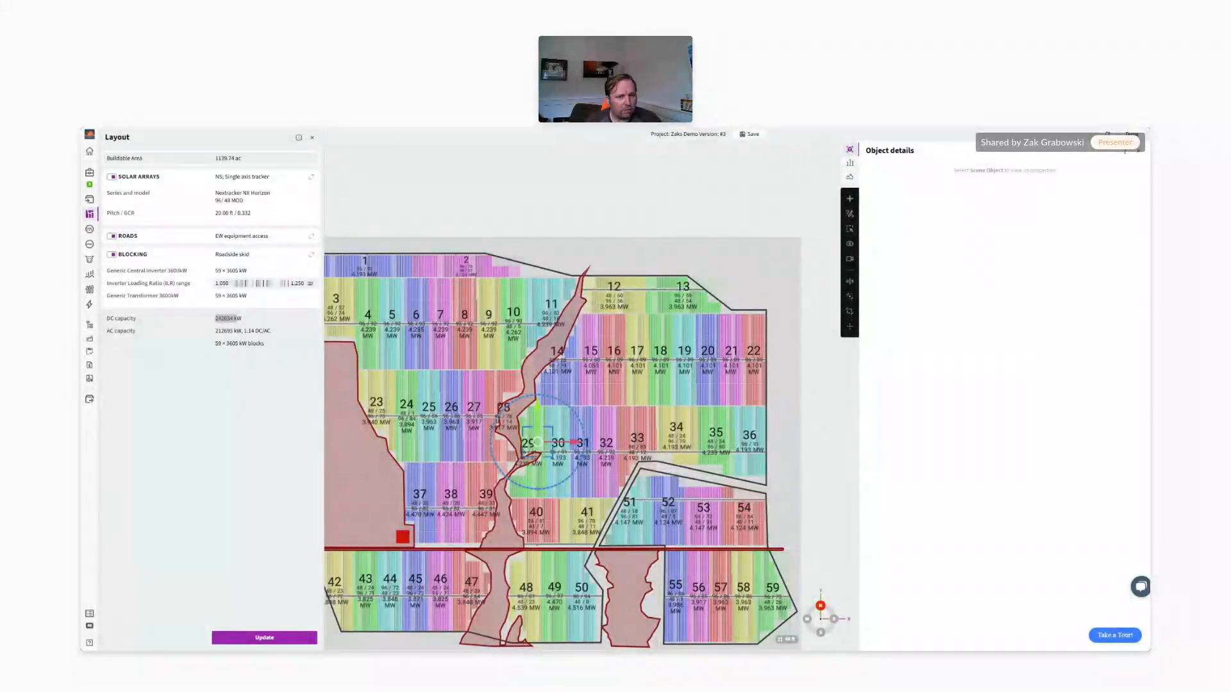
pyautogui.moveTo(463, 243); pyautogui.dragTo(484, 233)
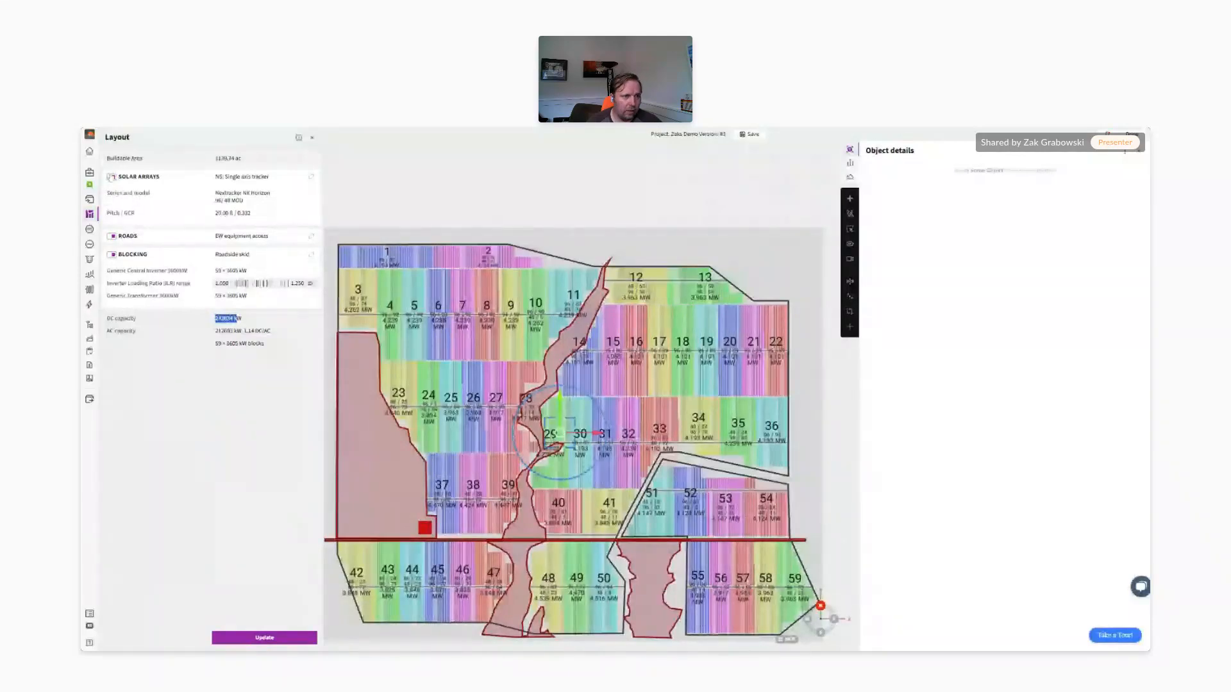
# Regenerate only the blocking, excluding arrays and roads, with the SMA Sunny Central 4200 UP inverter and the TMEIC 4200.0 kW 34500.0 V transformer
pyautogui.click(112, 176)
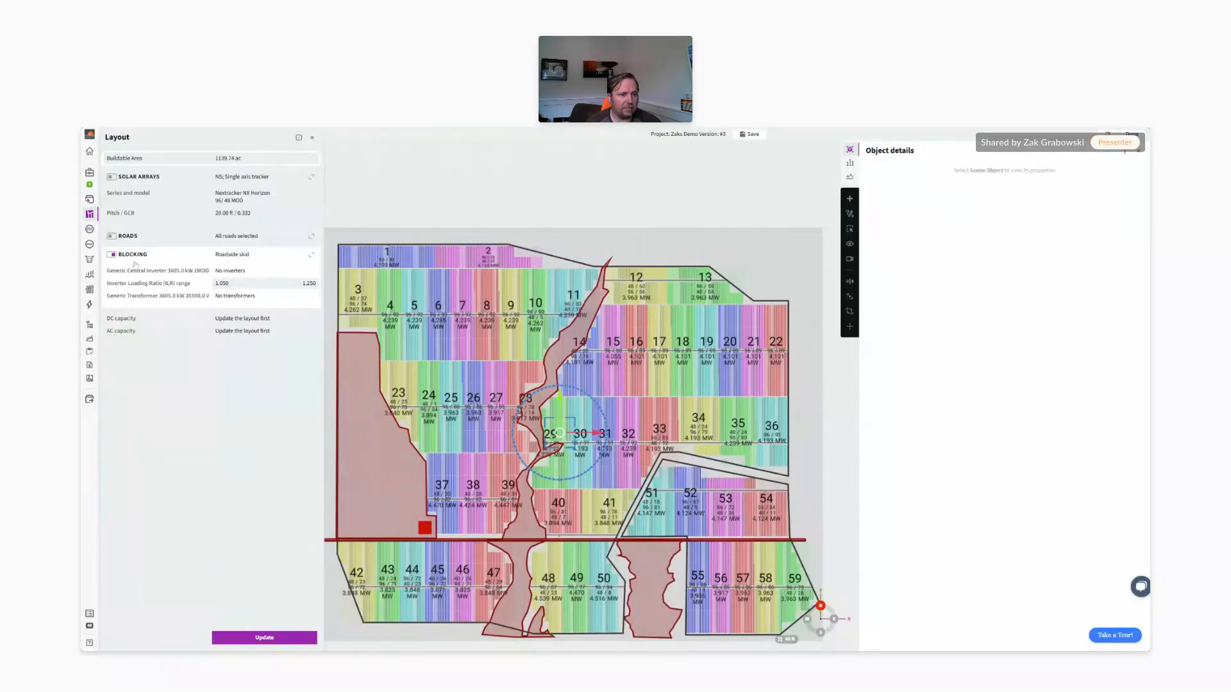
pyautogui.click(175, 258)
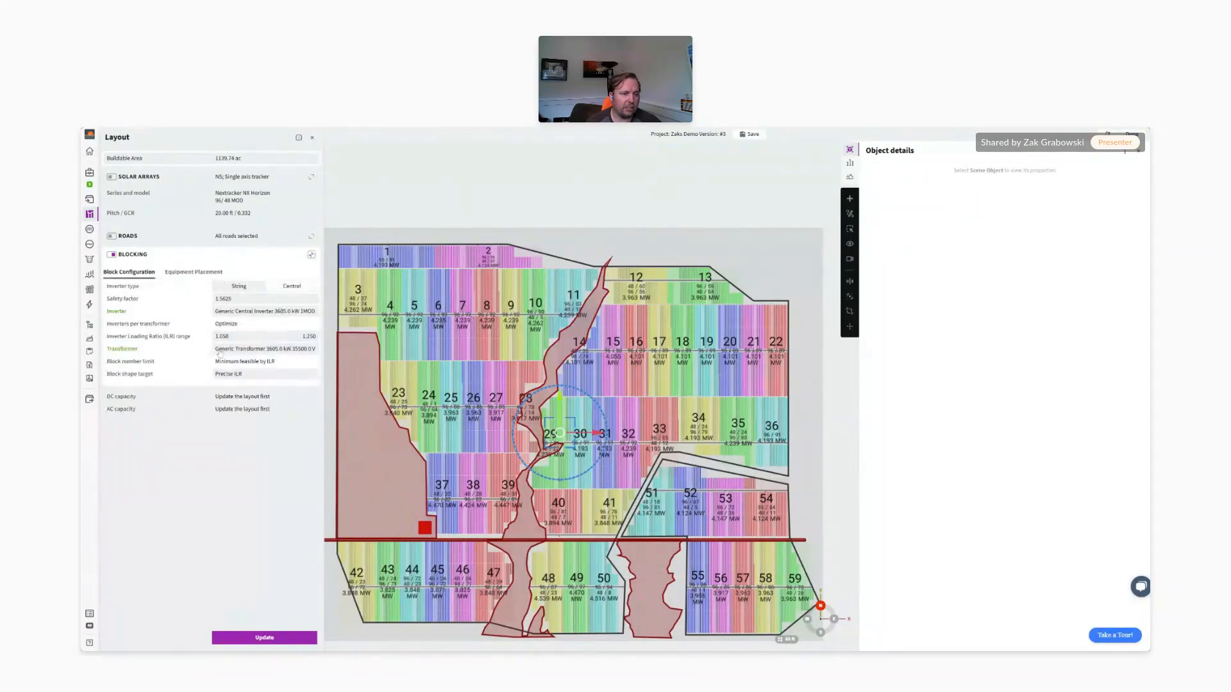
pyautogui.click(268, 311)
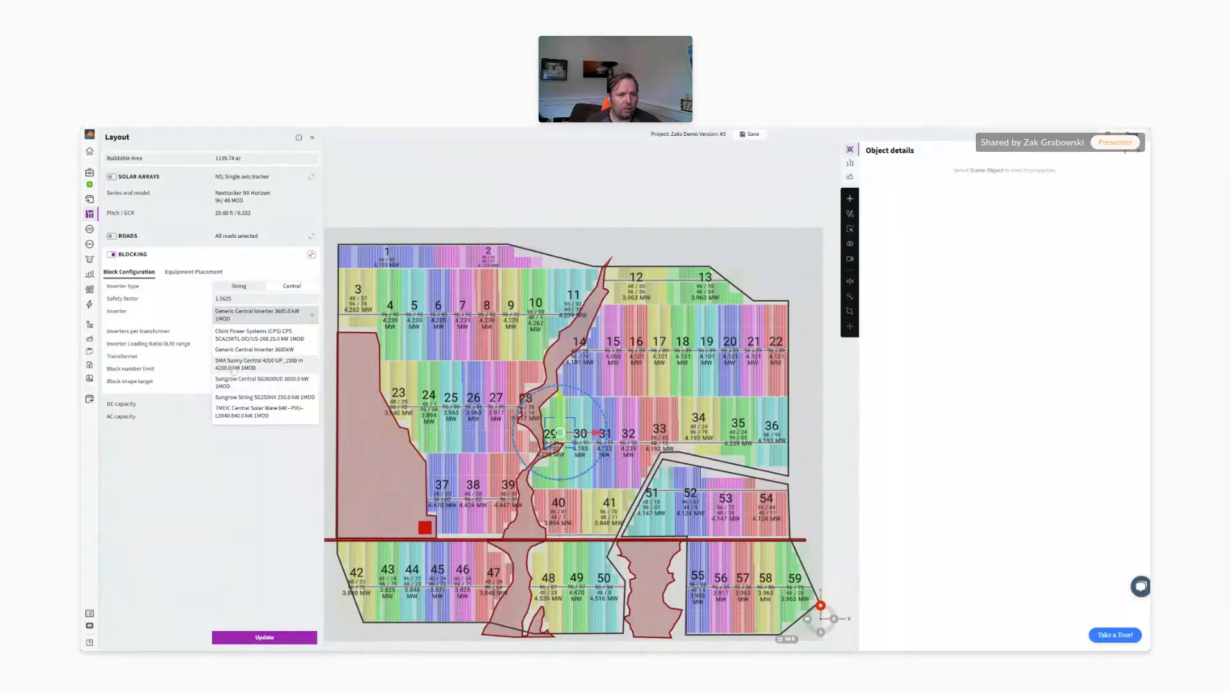
pyautogui.click(233, 364)
pyautogui.click(259, 359)
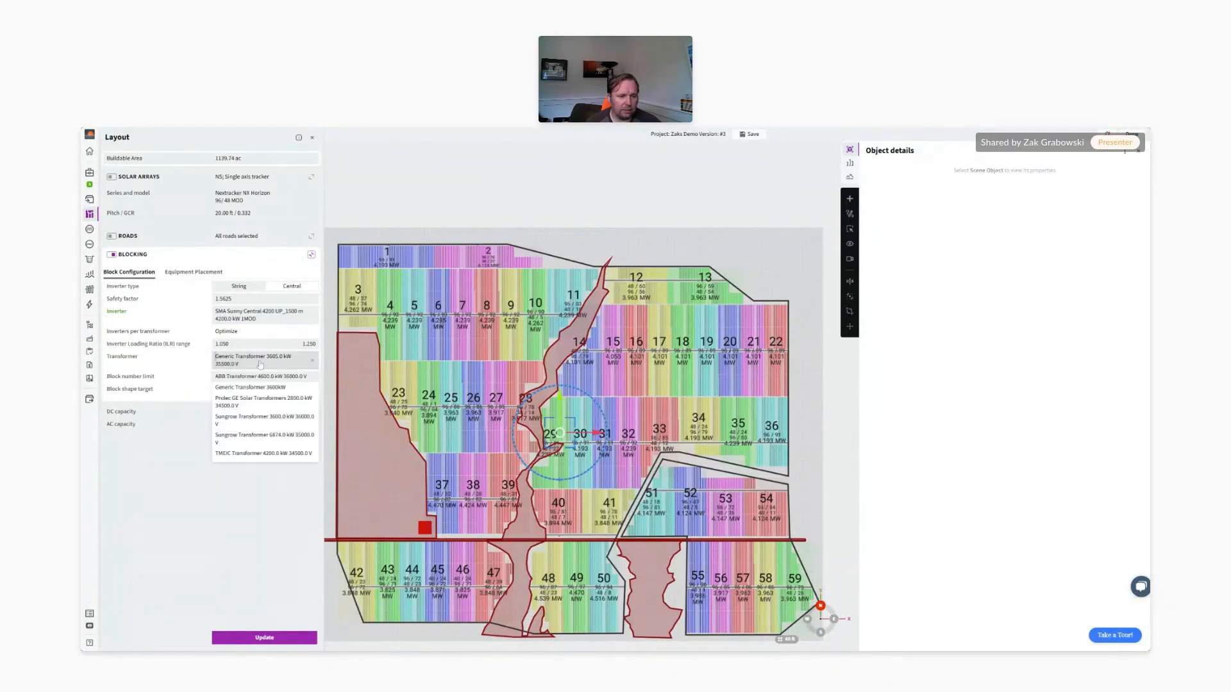
pyautogui.click(272, 454)
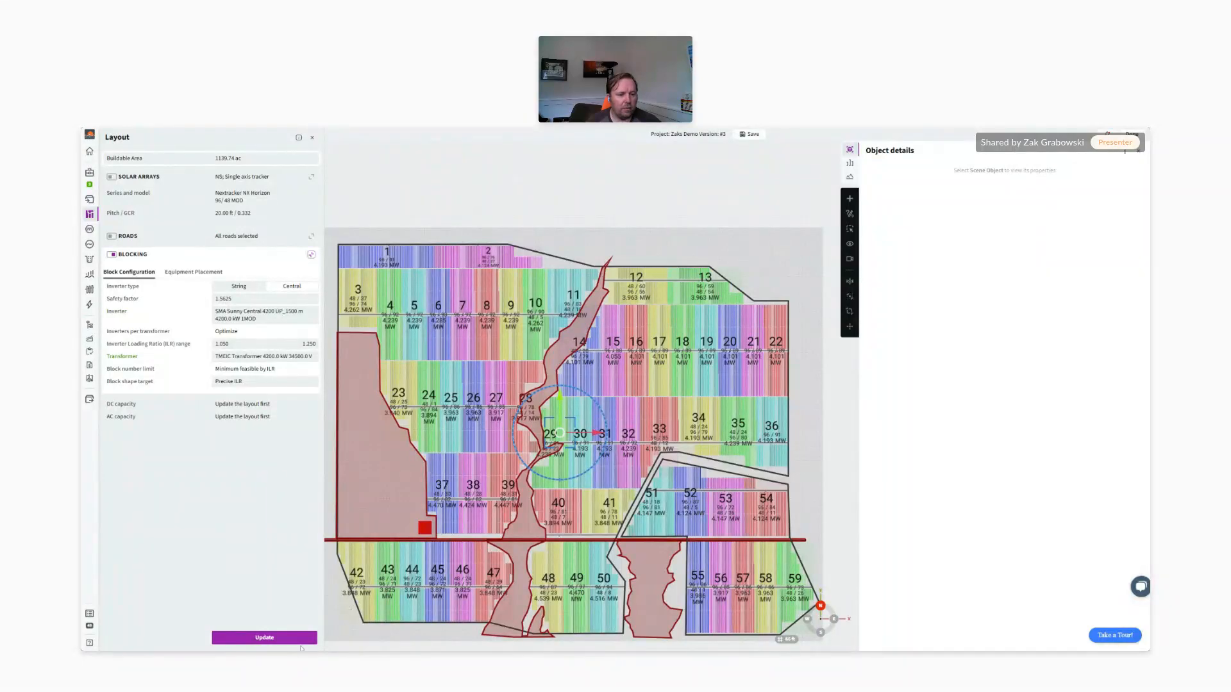
pyautogui.click(285, 638)
pyautogui.scroll(5, 695, 334)
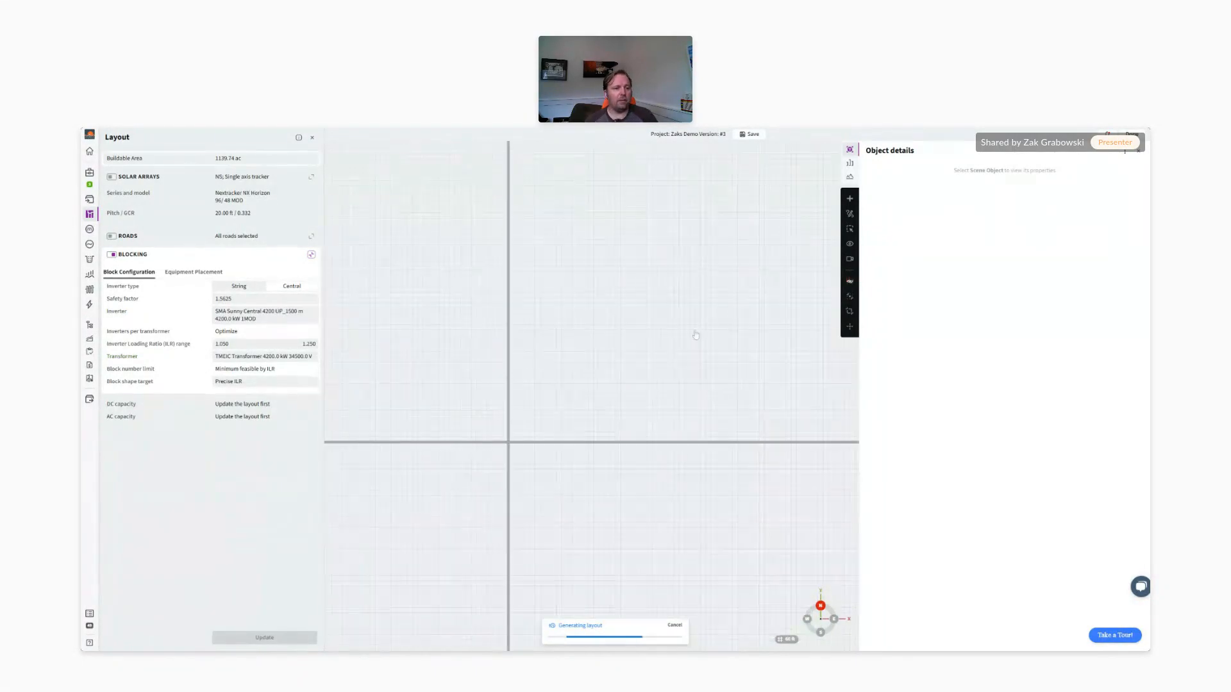
pyautogui.scroll(10, 696, 332)
pyautogui.scroll(-10, 660, 407)
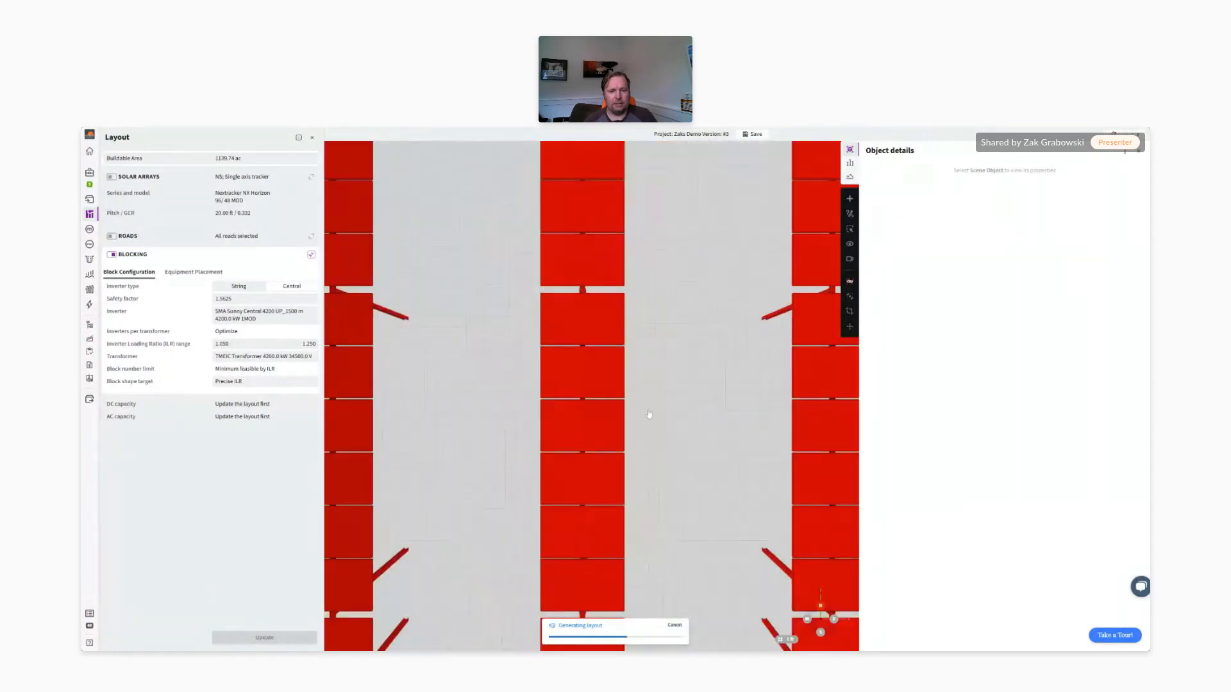
pyautogui.click(849, 282)
pyautogui.scroll(10, 639, 396)
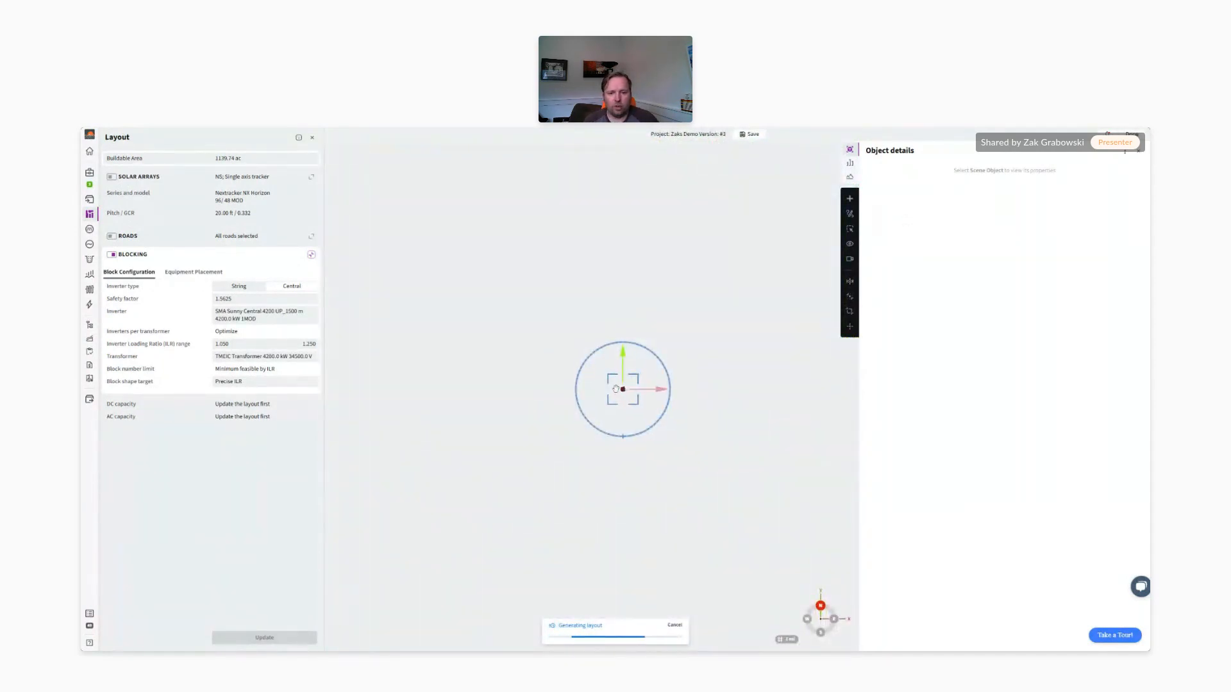
pyautogui.scroll(5, 641, 396)
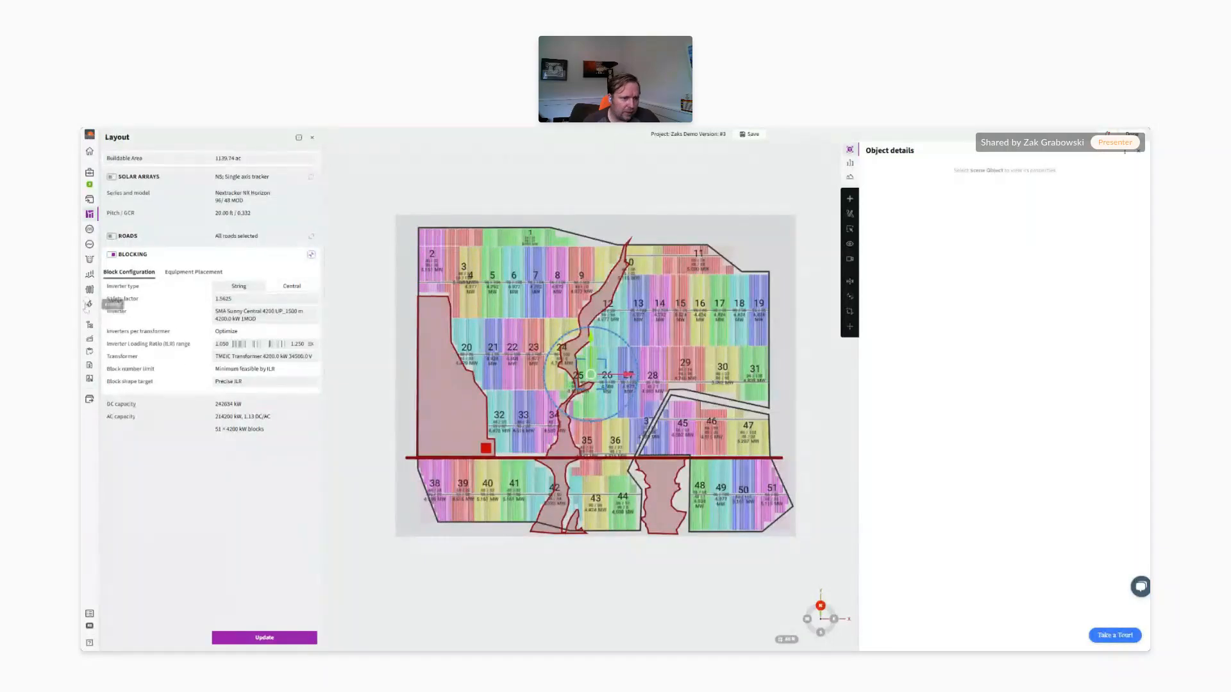
# Review the energy report's yield and losses and the meteo settings, and close the energy analysis
pyautogui.click(89, 304)
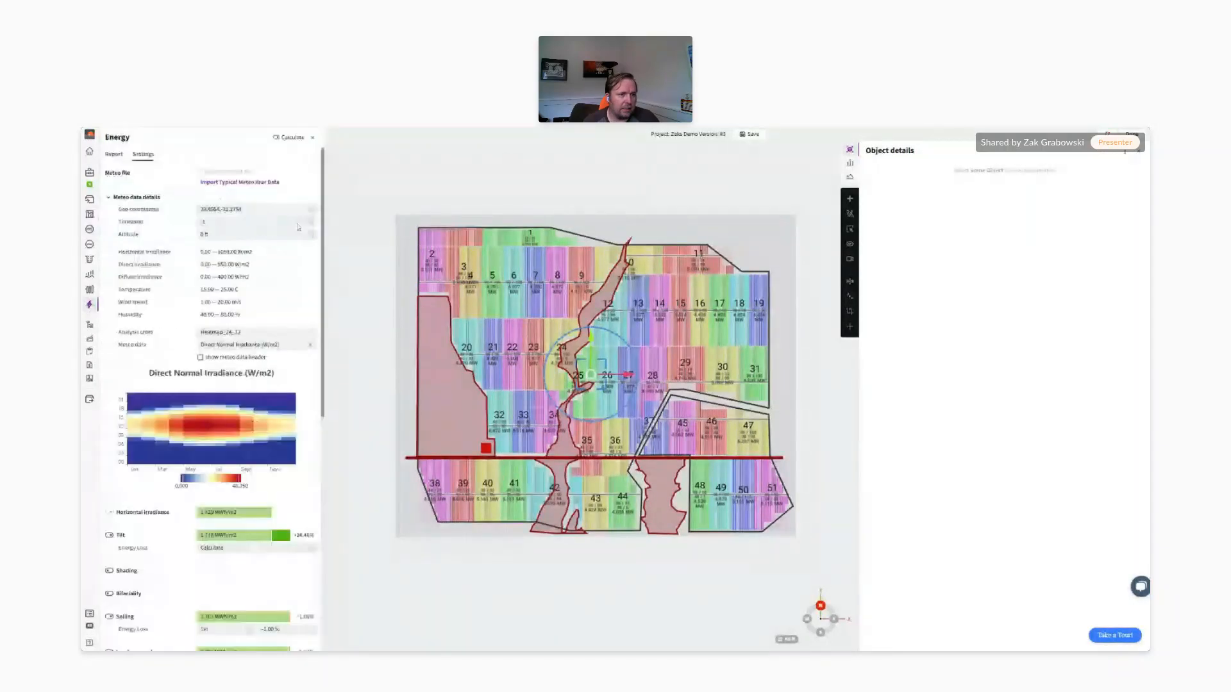
pyautogui.click(117, 160)
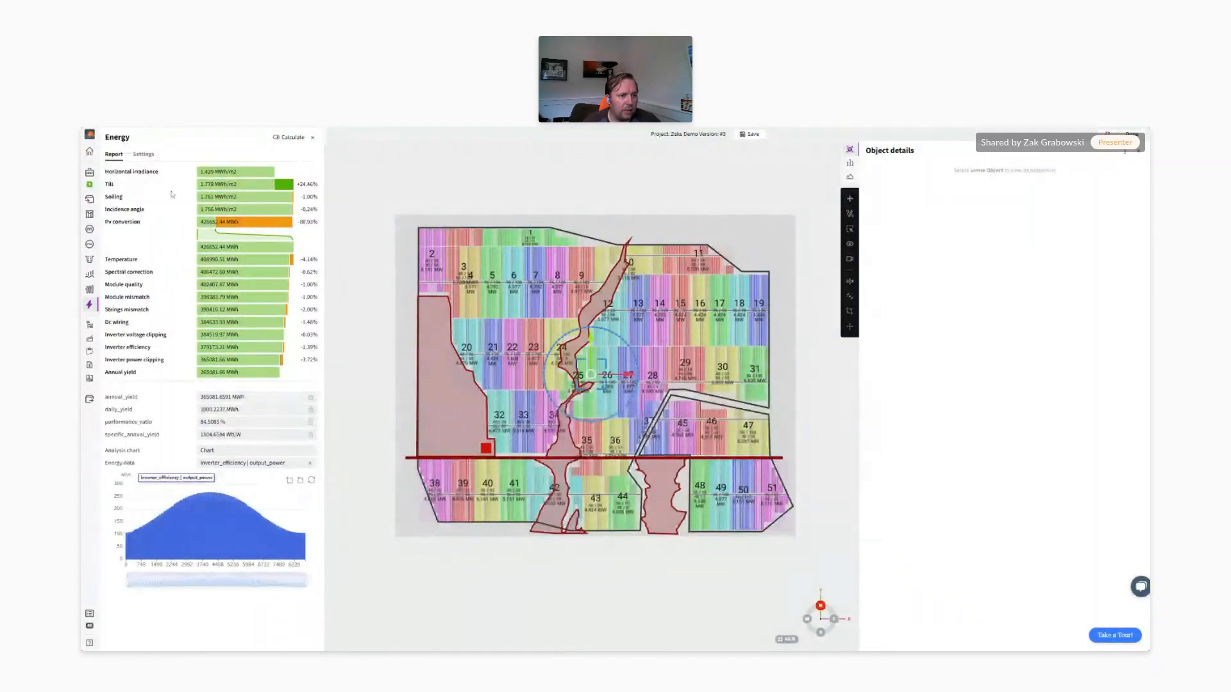
pyautogui.click(142, 155)
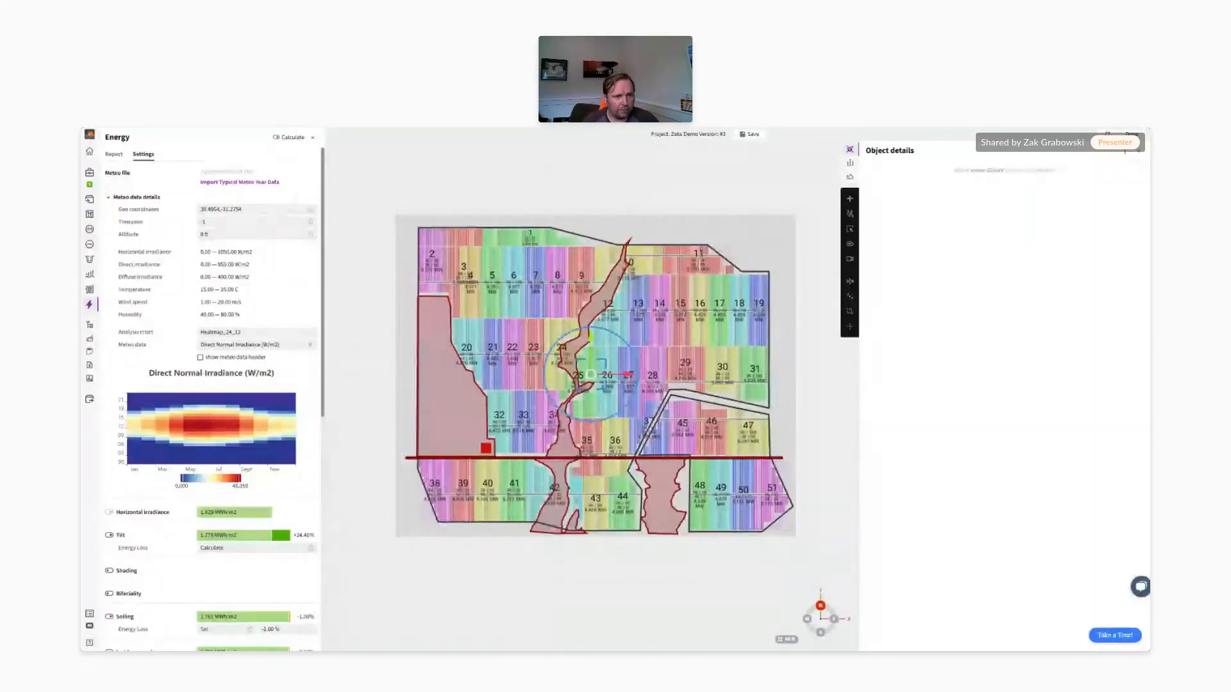
pyautogui.click(313, 138)
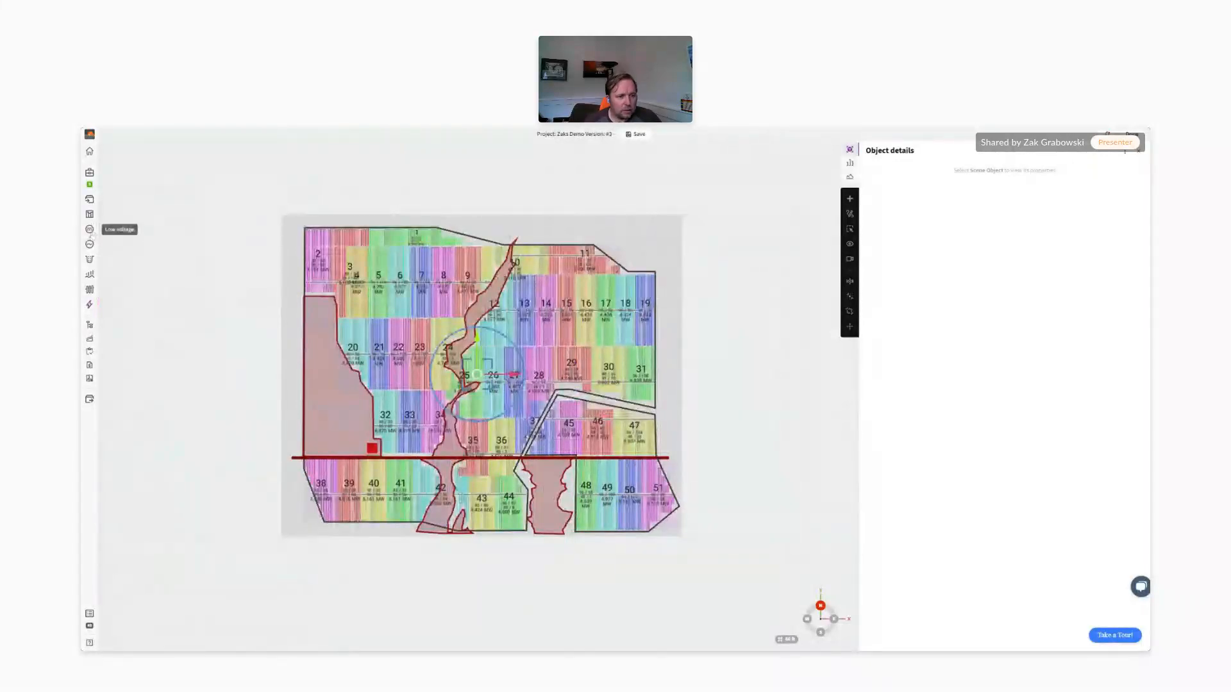
# Open the low voltage design and review the LV equipment configuration, including its central inverter and the fully loaded CBX / LBD groups option
pyautogui.click(89, 230)
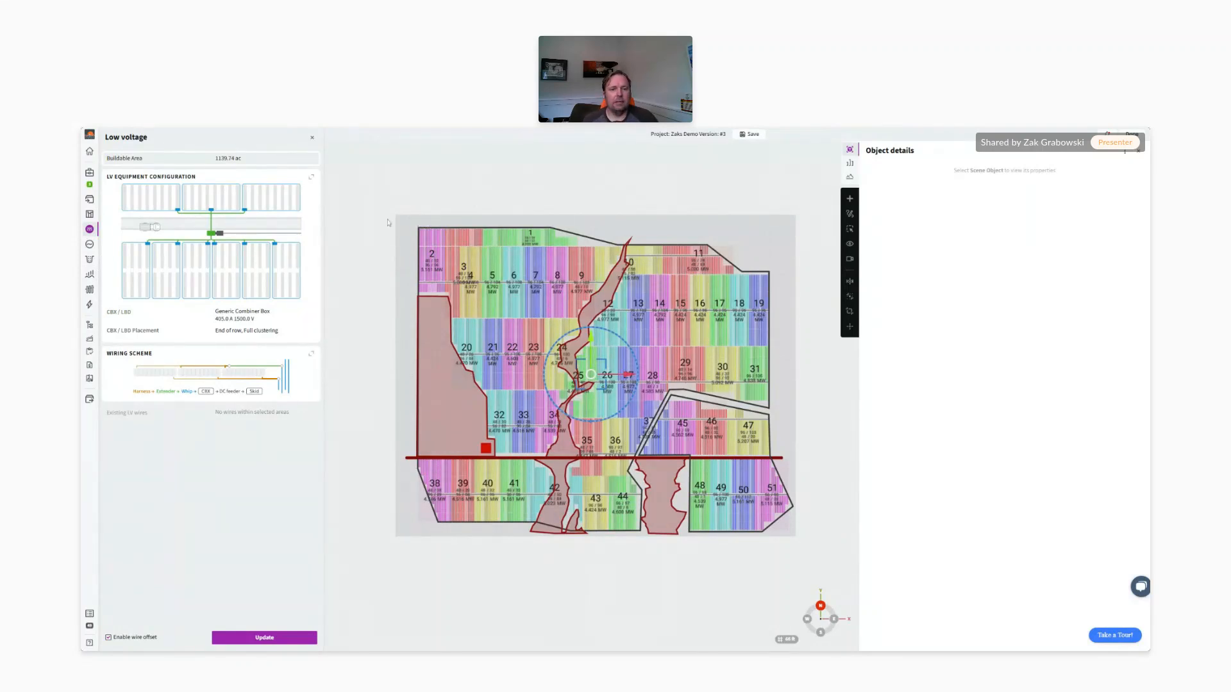
pyautogui.scroll(8, 408, 228)
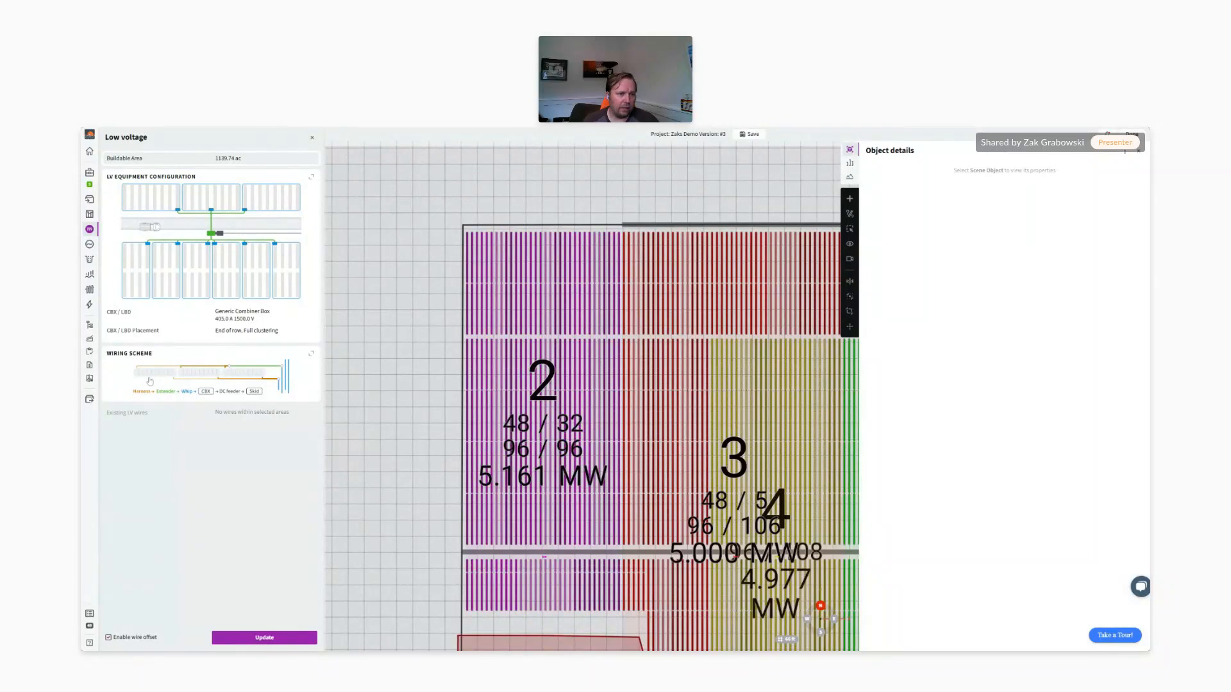
pyautogui.click(170, 316)
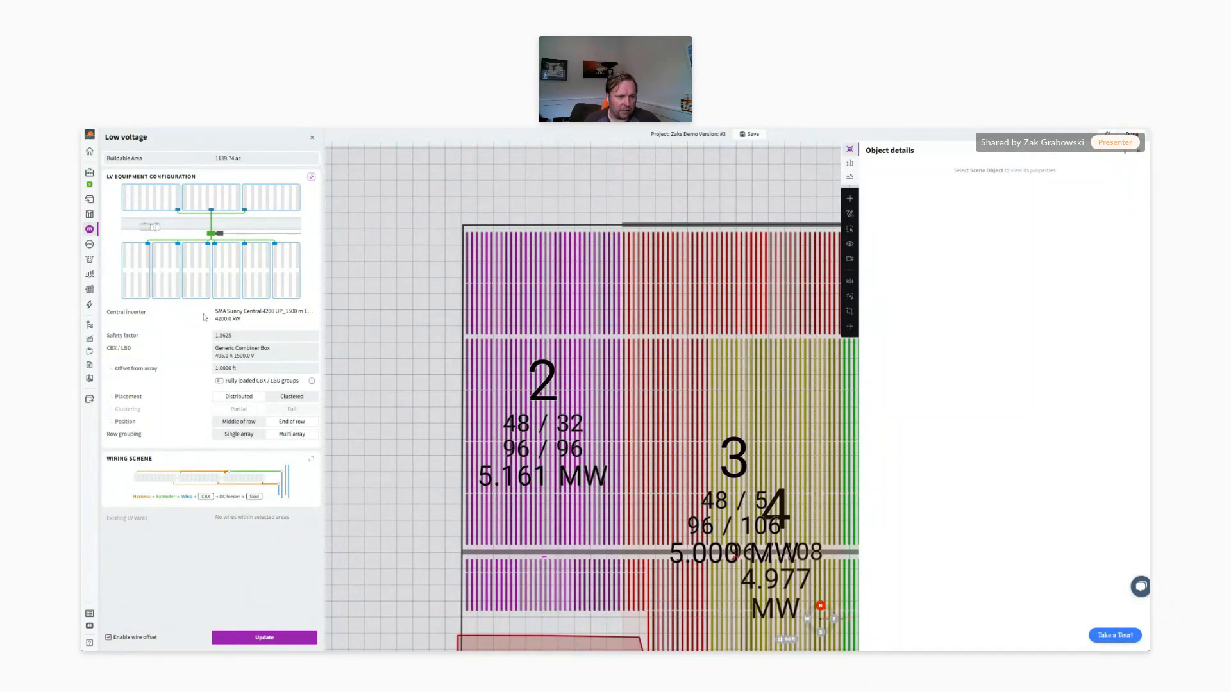
pyautogui.moveTo(241, 320); pyautogui.dragTo(217, 311)
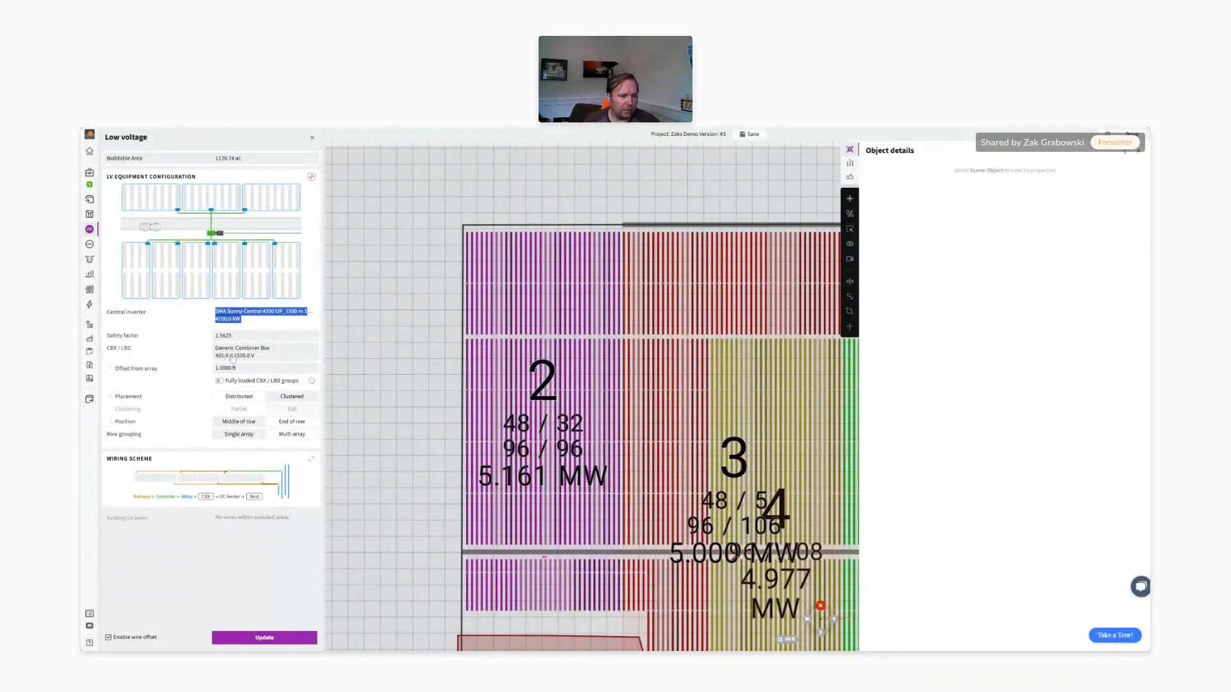
pyautogui.moveTo(312, 383)
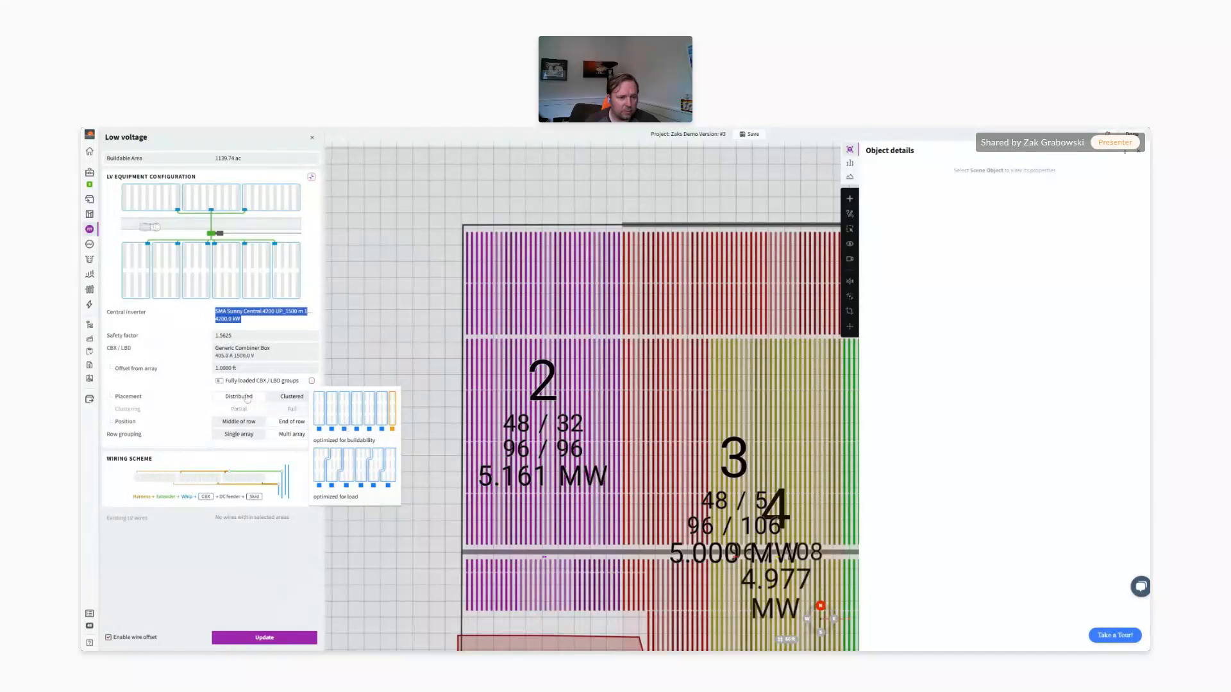
# Try clustered combiner box placement, set the position to middle of row, and return the placement to distributed
pyautogui.click(282, 398)
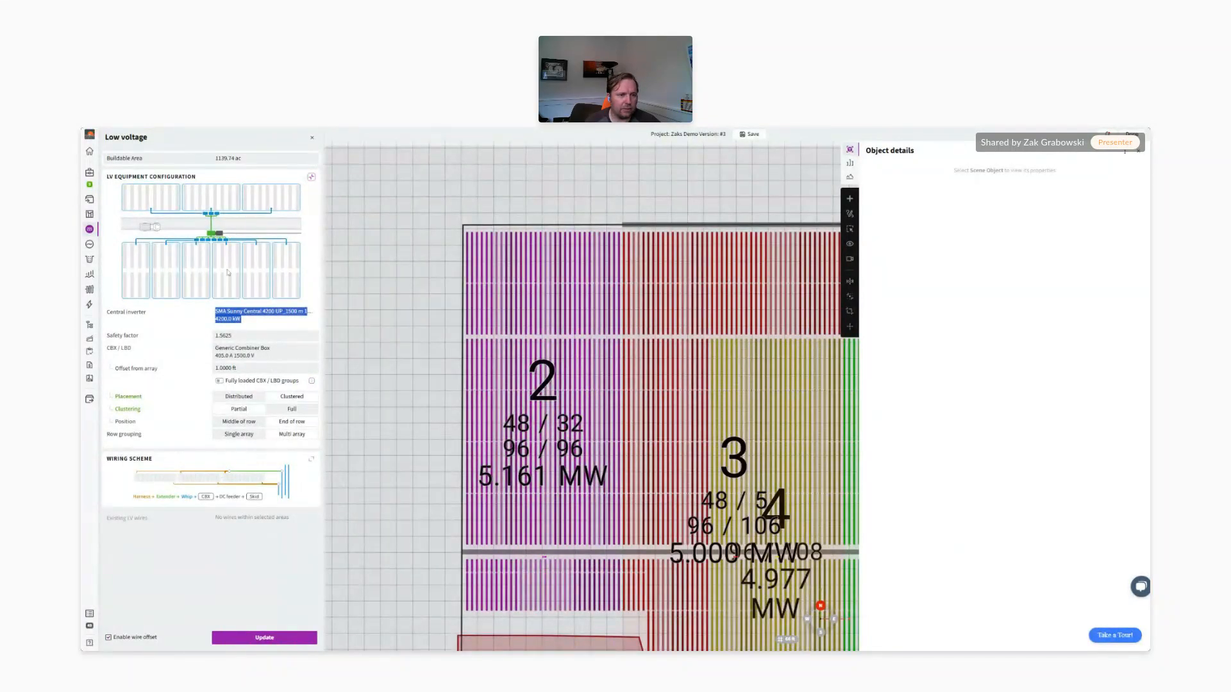
pyautogui.click(245, 423)
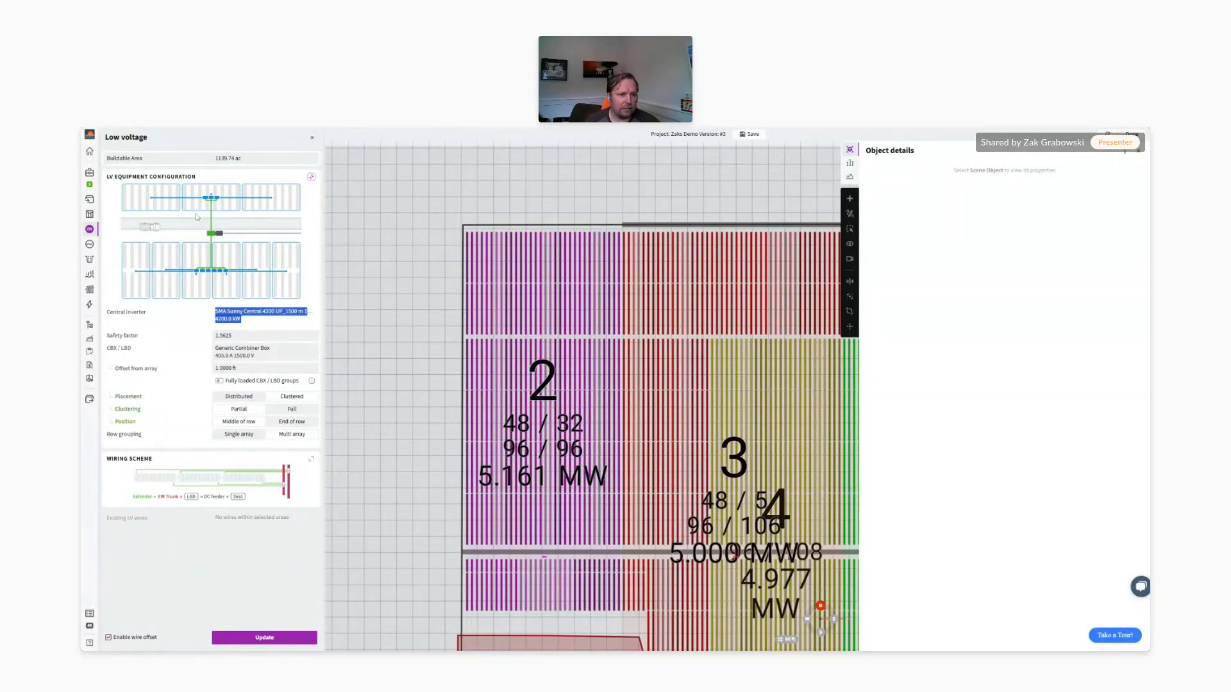
pyautogui.click(234, 398)
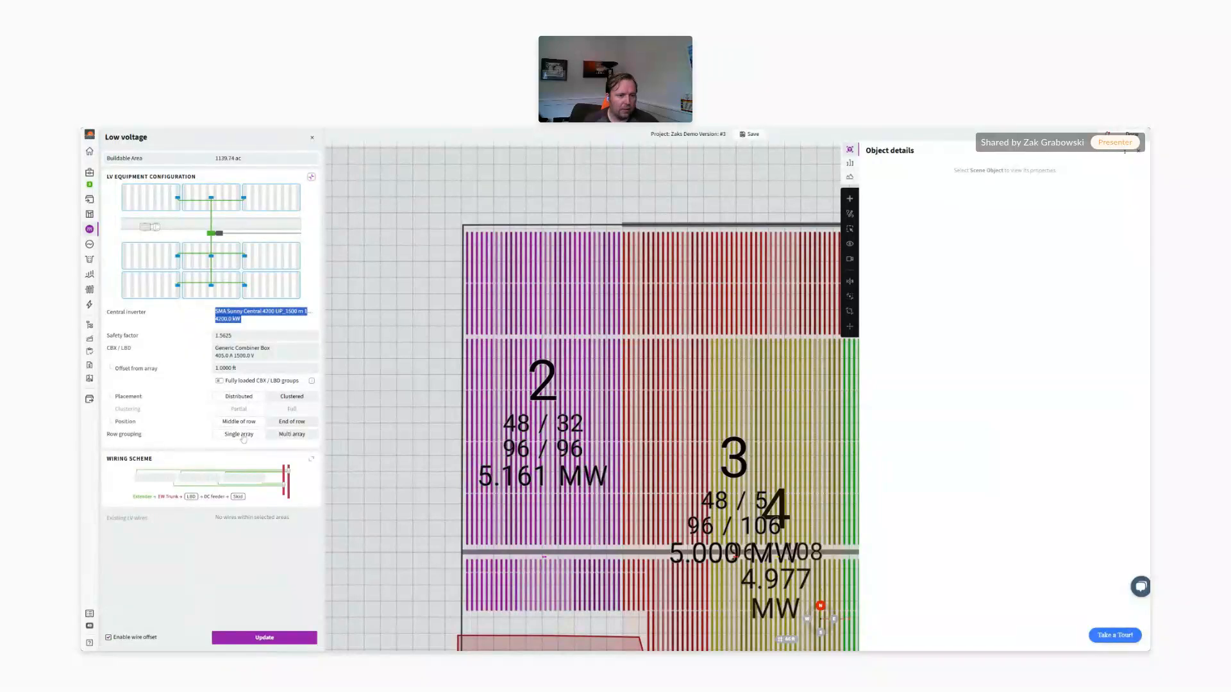
# Review the wiring scheme's unavailable patterns and set the Wire 1 Extender gauge to an aluminum AWG conductor
pyautogui.click(153, 504)
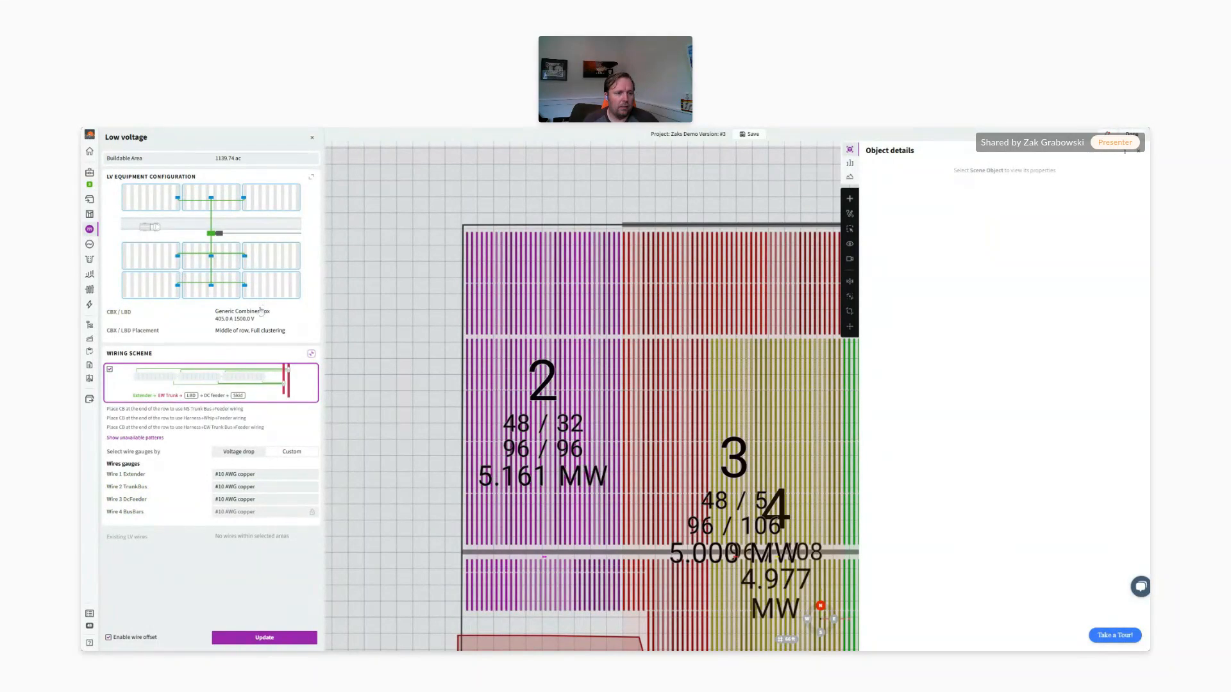
pyautogui.click(147, 438)
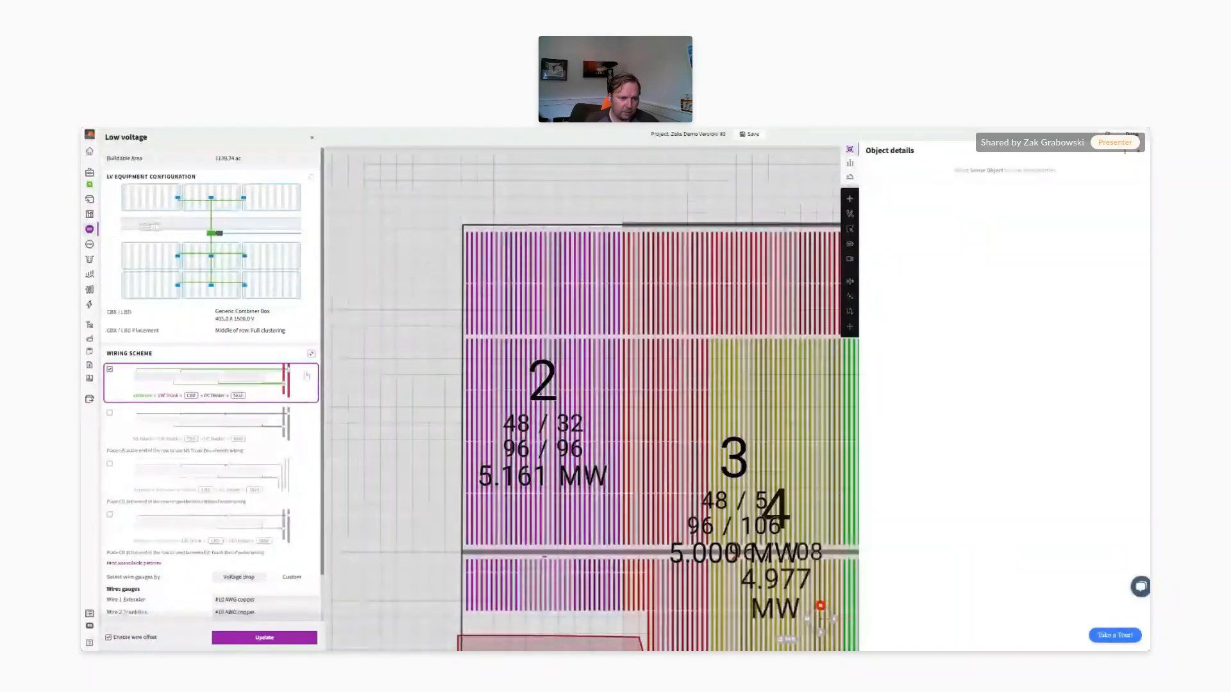
pyautogui.click(203, 398)
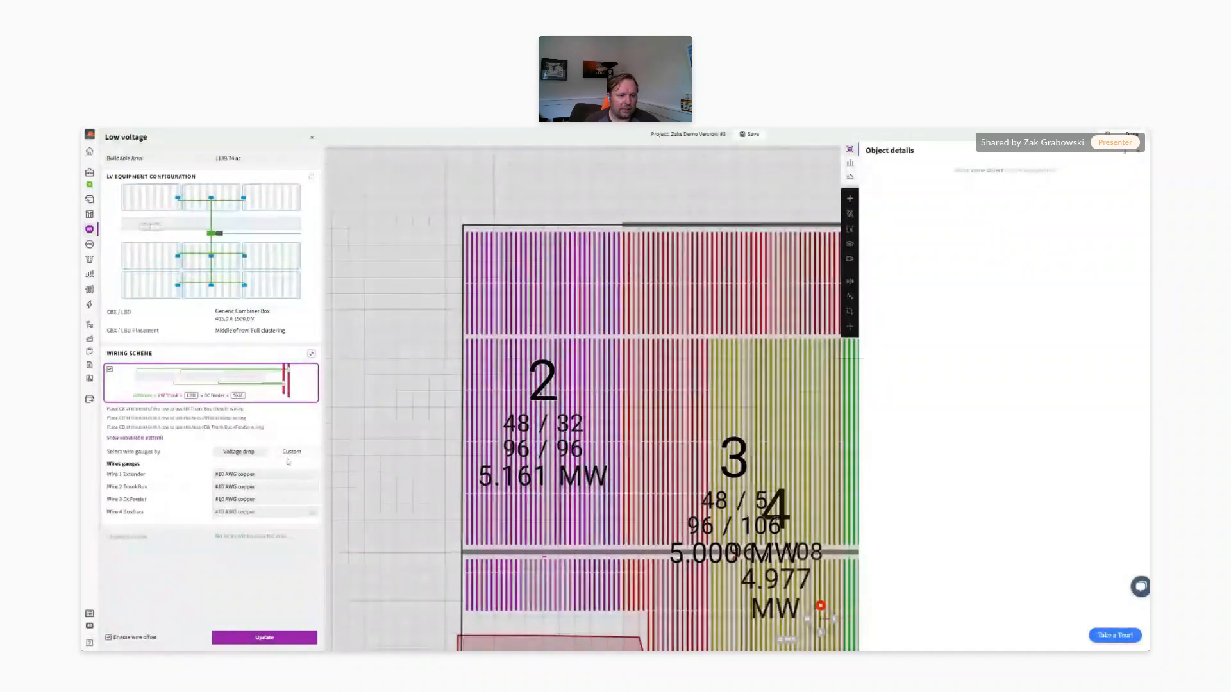
pyautogui.click(272, 475)
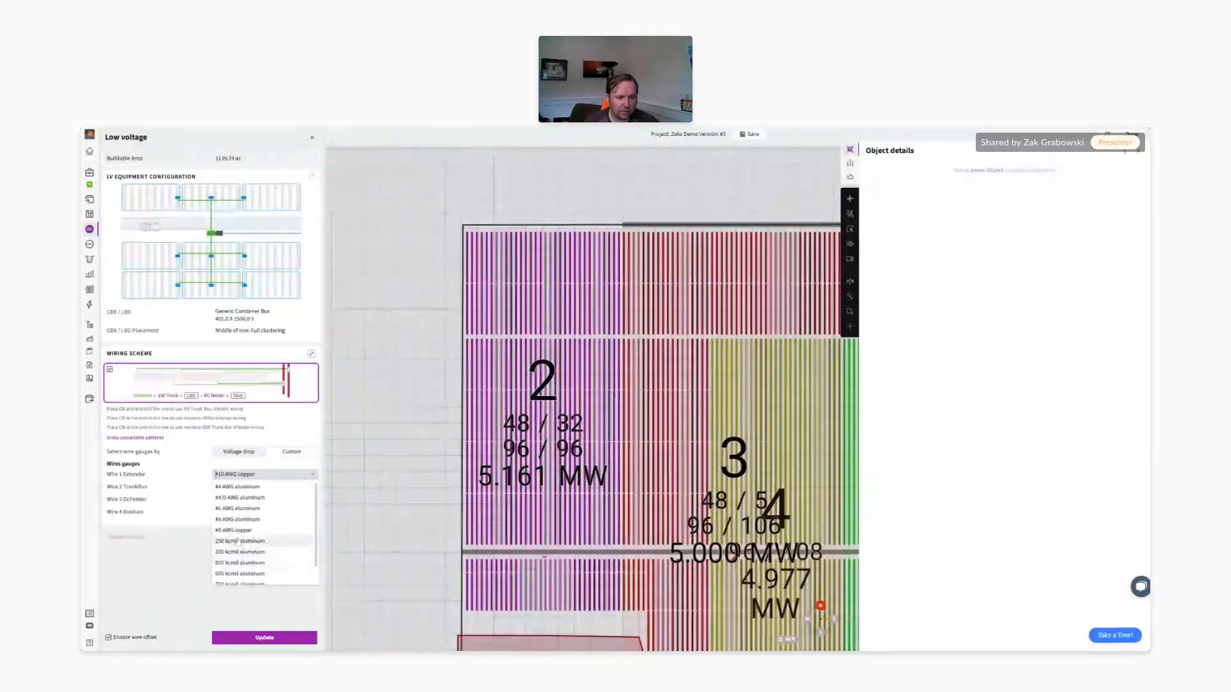
pyautogui.click(282, 508)
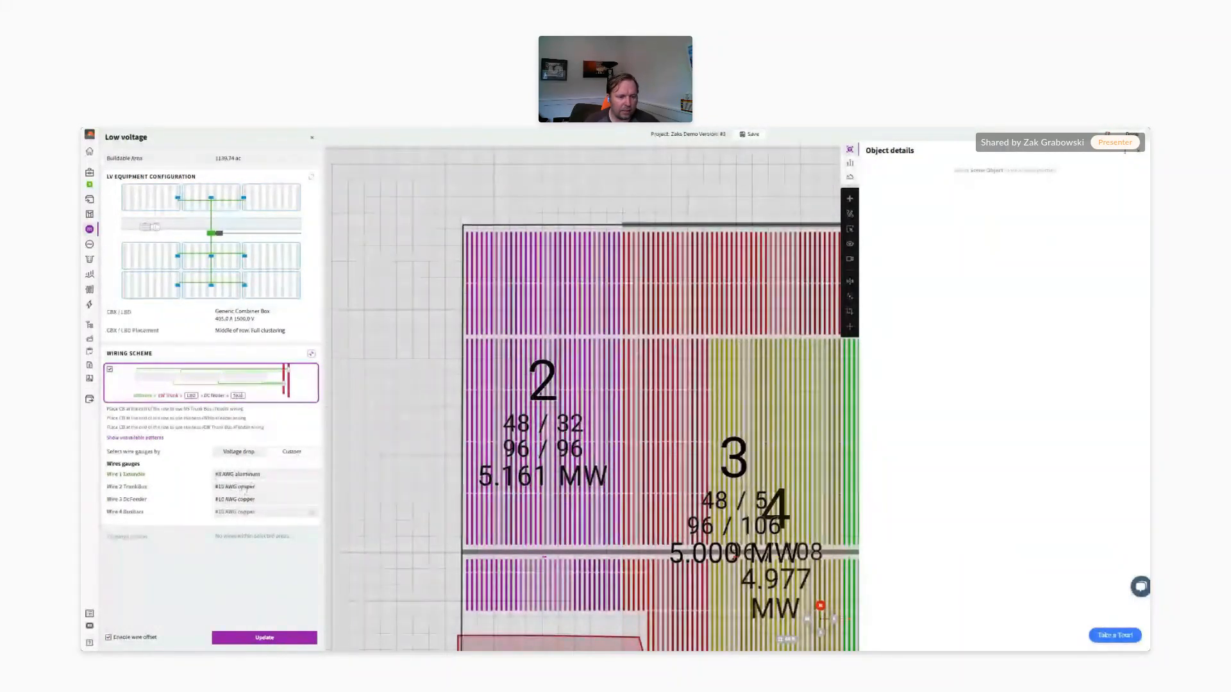
# Set the Wire 2 TrunkBus gauge to 350 kcmil aluminum and the Wire 3 DcFeeder gauge to 600 kcmil aluminum
pyautogui.click(250, 487)
pyautogui.click(251, 565)
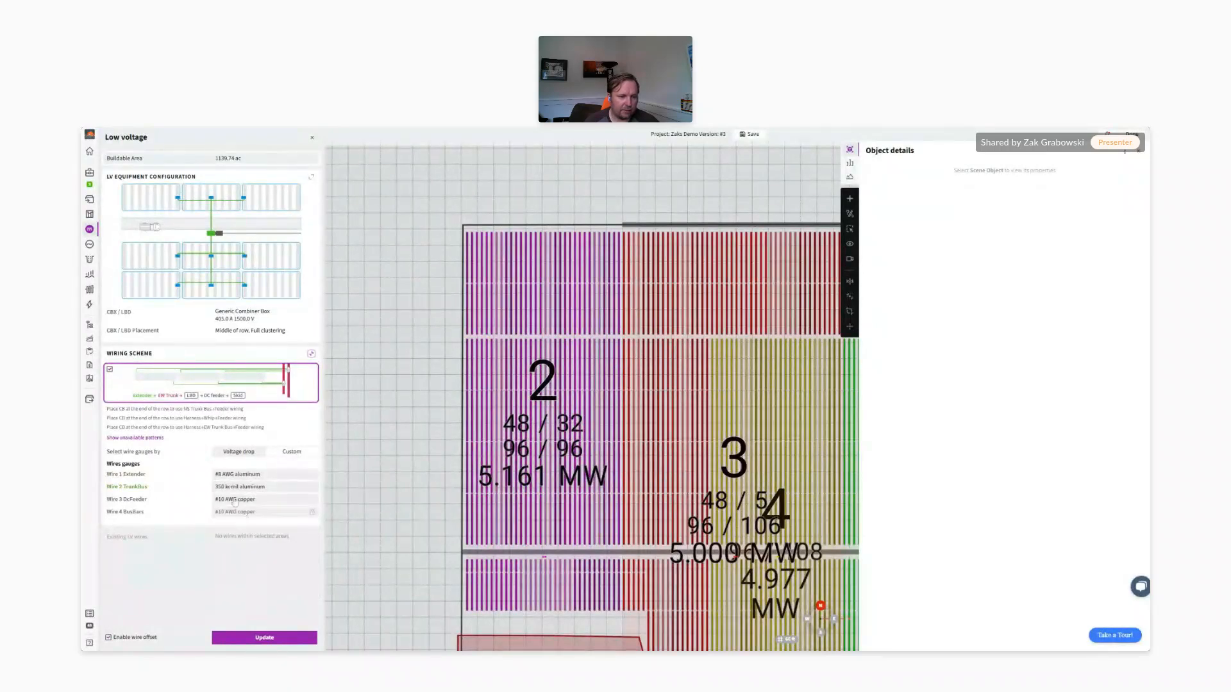
pyautogui.click(253, 499)
pyautogui.click(244, 598)
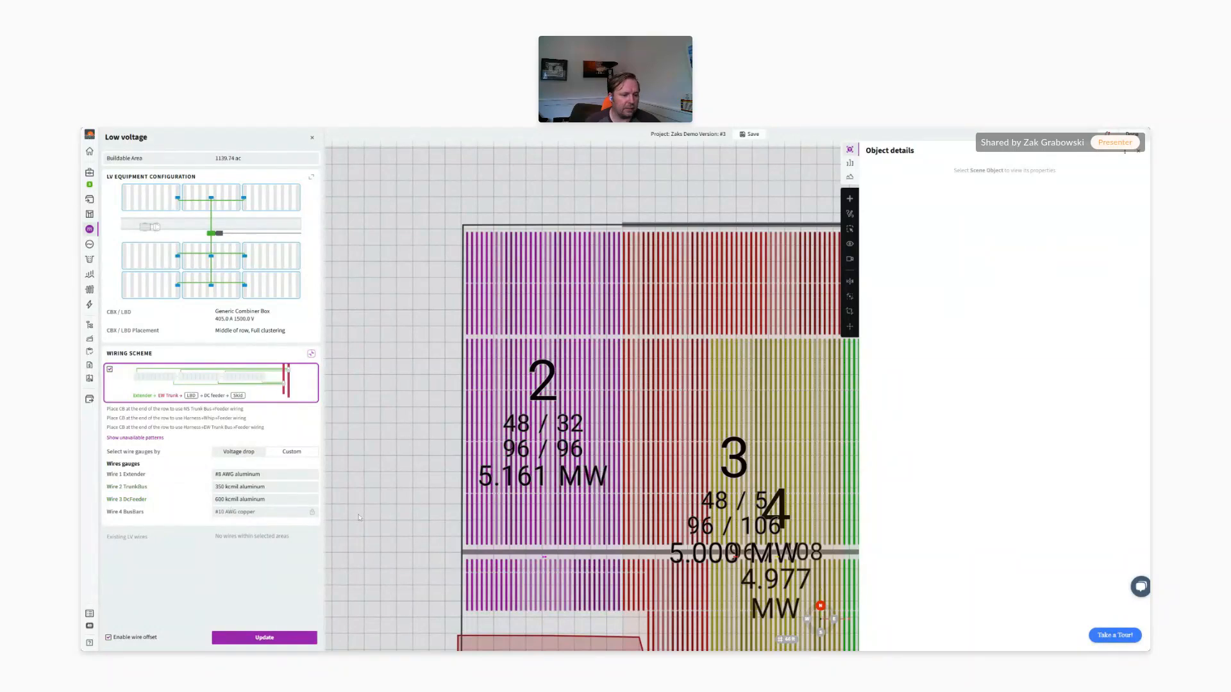
# Check the voltage drop settings, return to custom wire gauges, and generate the low voltage circuit with wire offset disabled
pyautogui.click(236, 455)
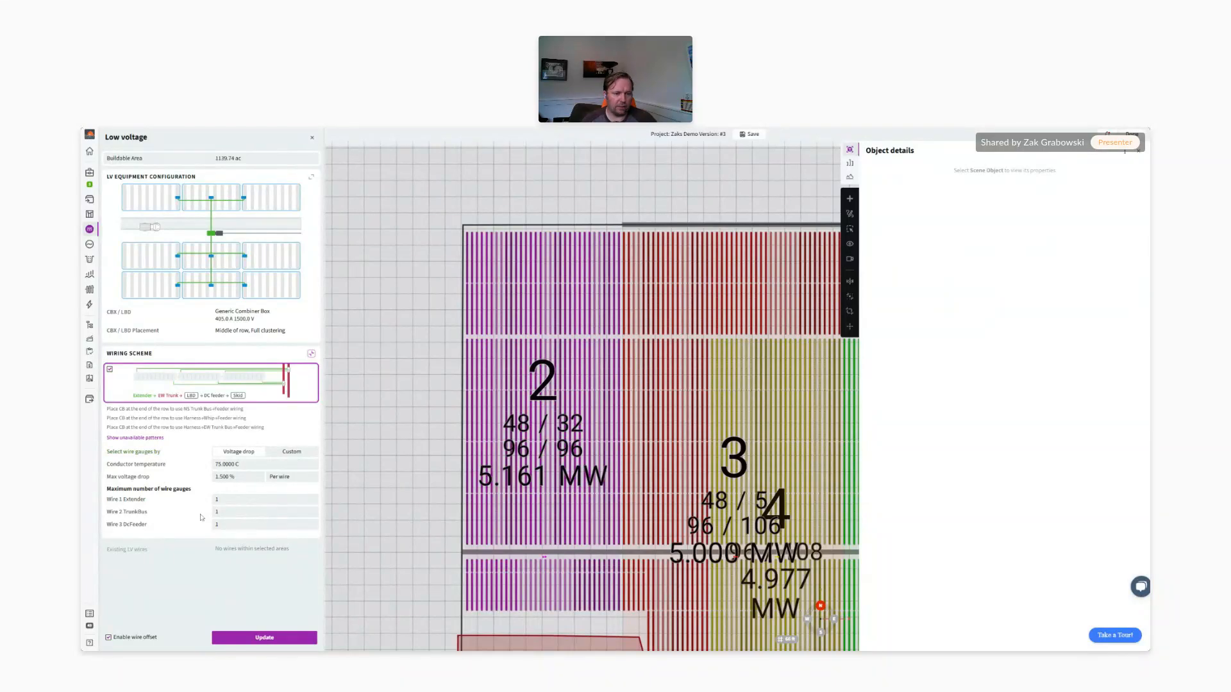
pyautogui.click(296, 453)
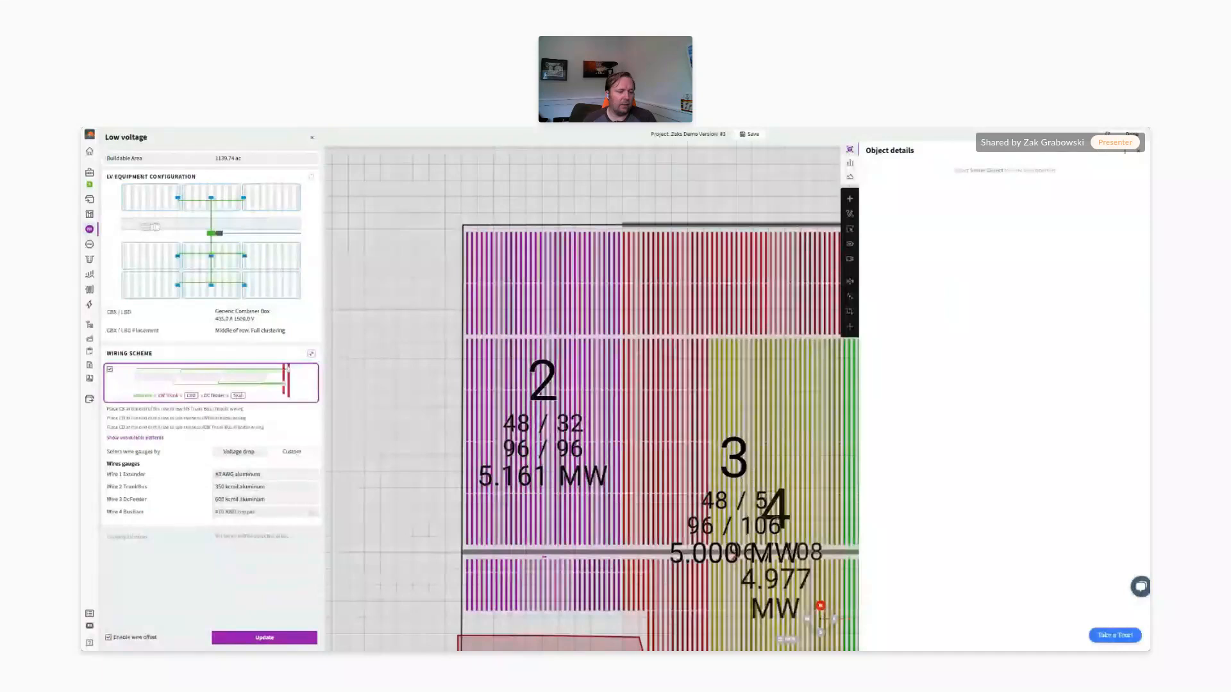
pyautogui.click(240, 642)
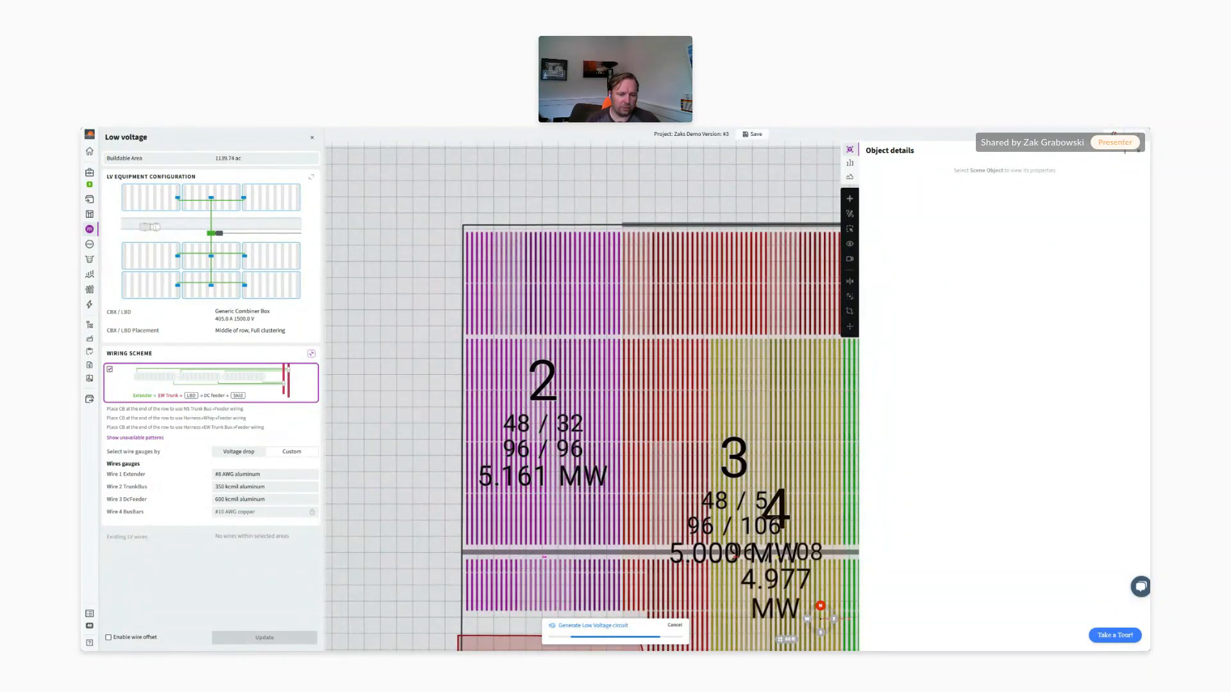
# Review the buildable area's boundary selection for the low voltage design and close it
pyautogui.click(183, 161)
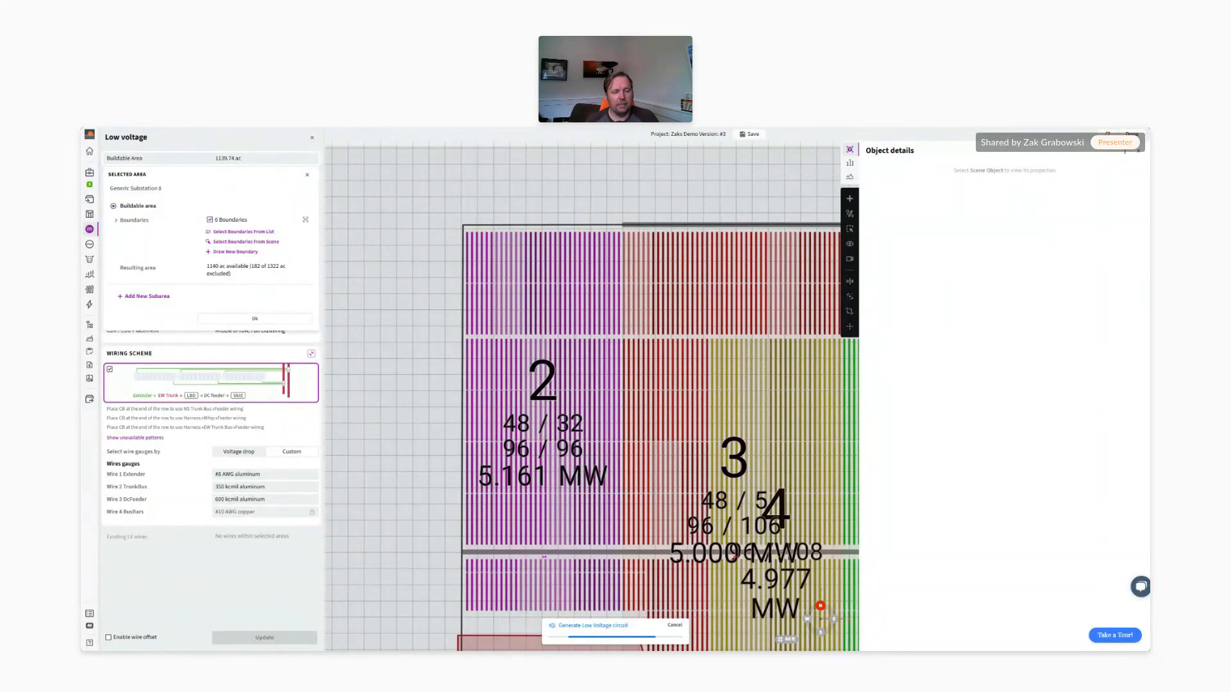
pyautogui.click(255, 318)
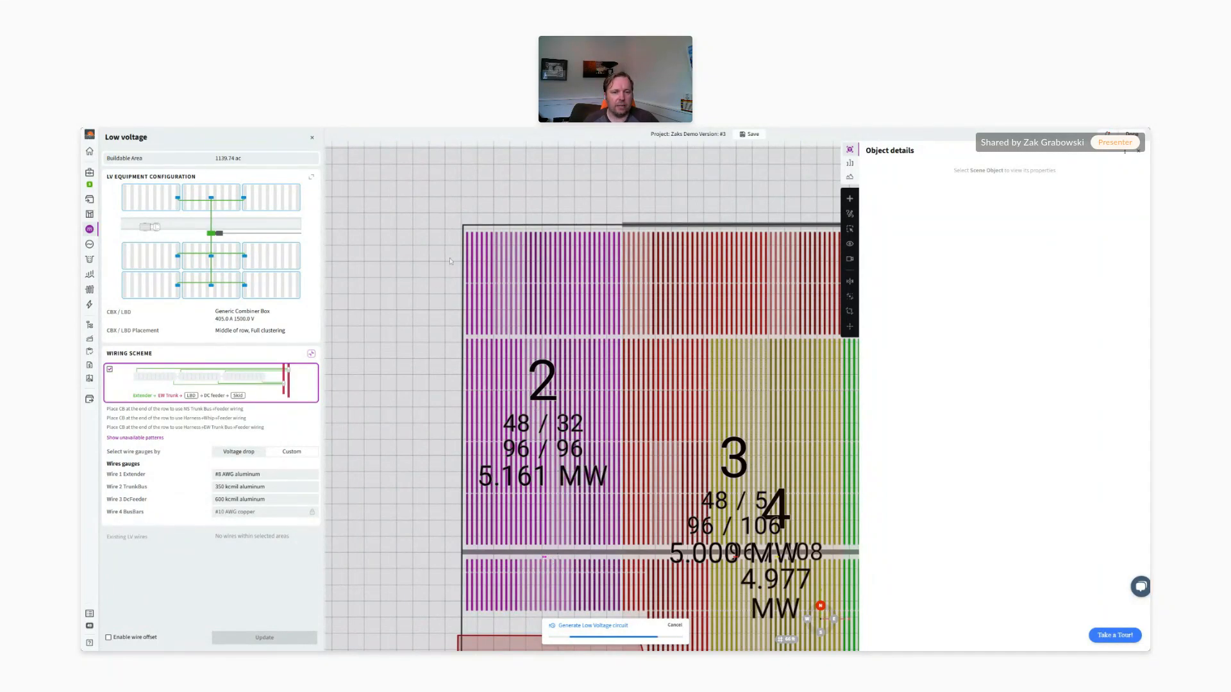
# Select the outermost tracker at the upper-left corner of block 2 and show its object details
pyautogui.scroll(3, 451, 261)
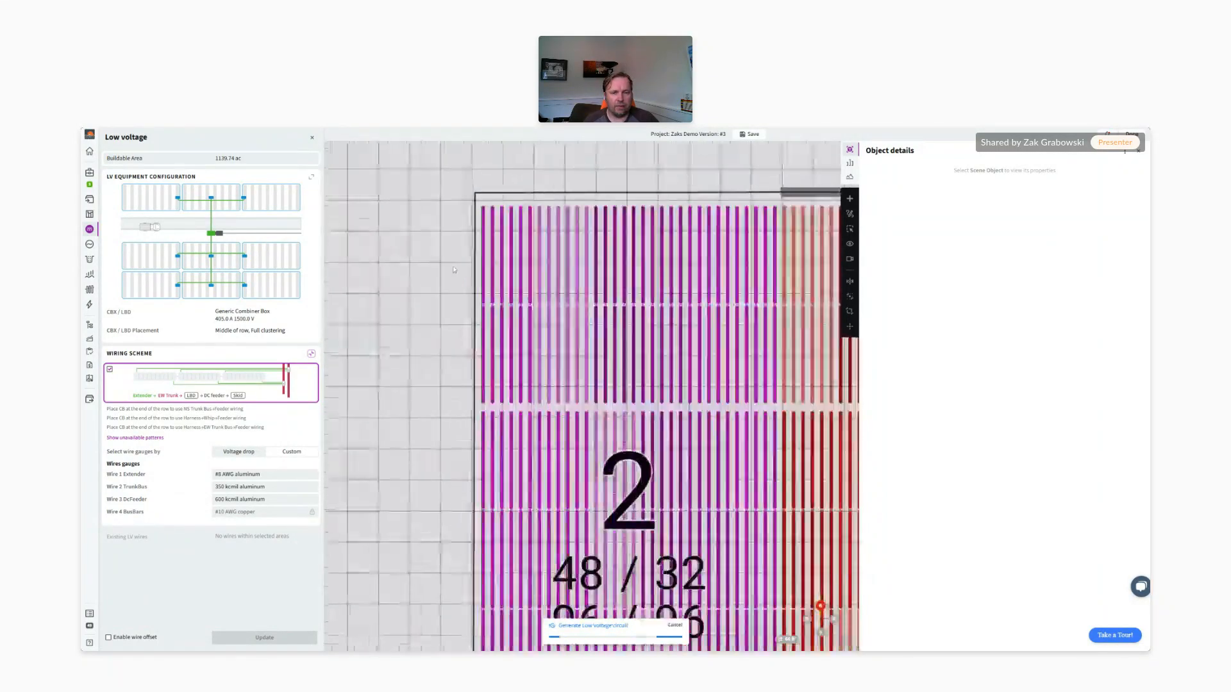
pyautogui.click(1143, 155)
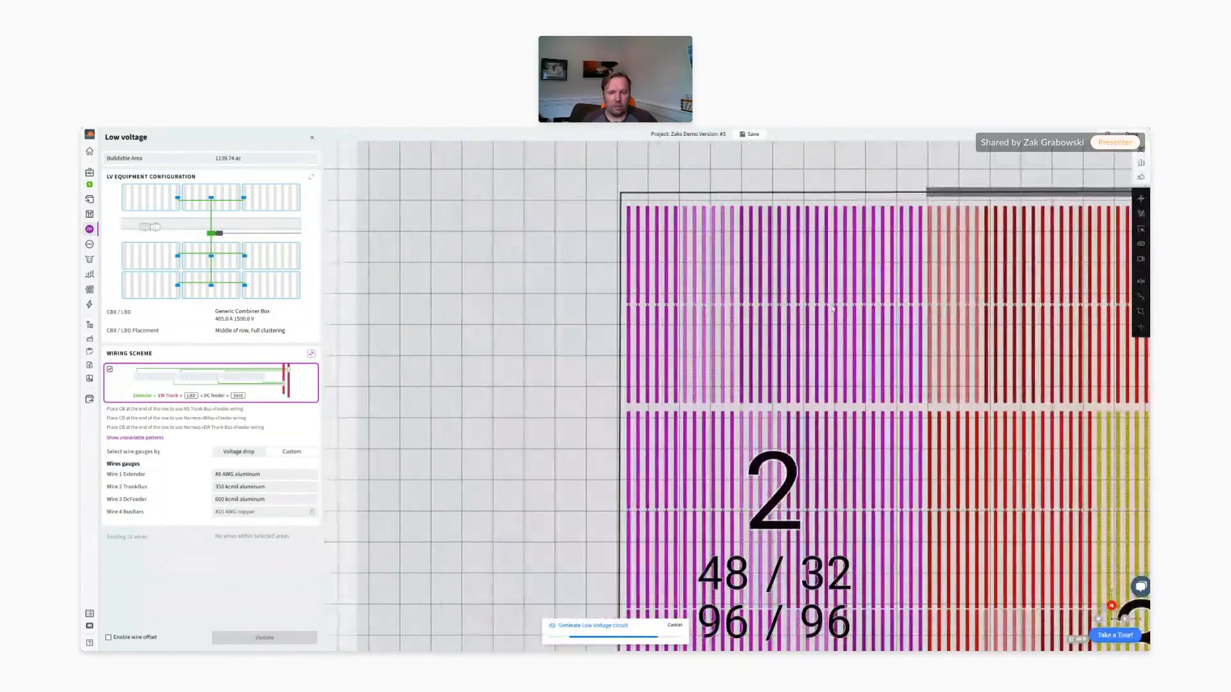
pyautogui.moveTo(568, 277); pyautogui.dragTo(389, 293)
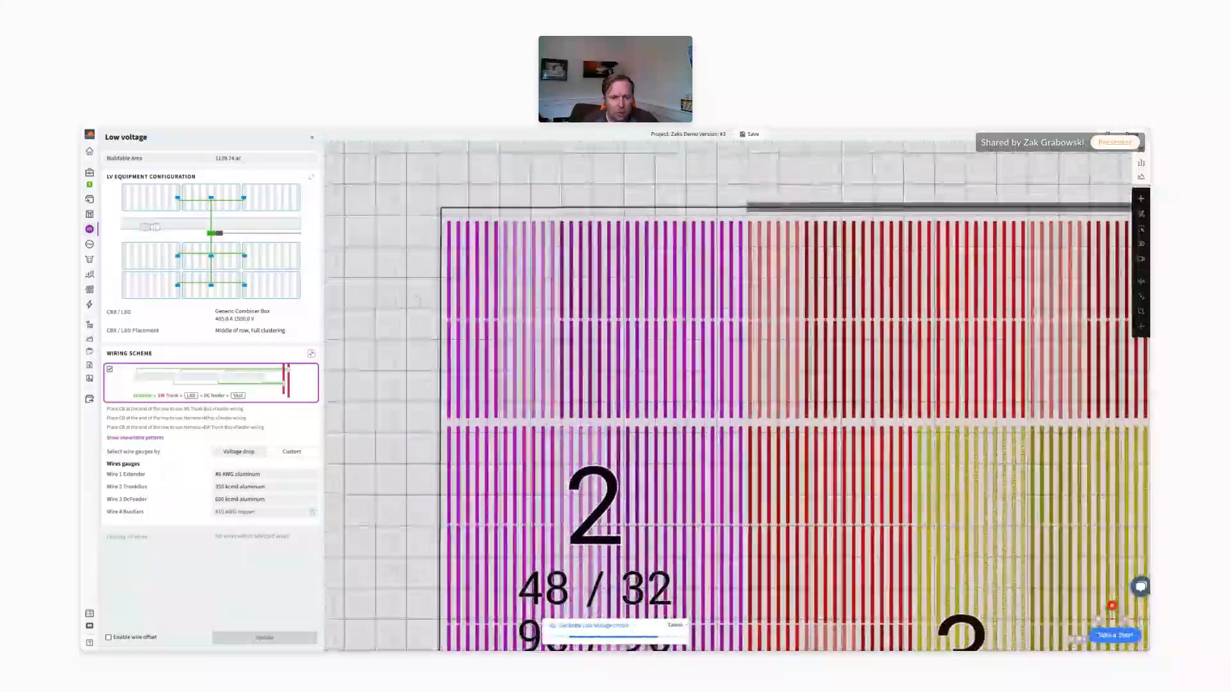
pyautogui.click(449, 286)
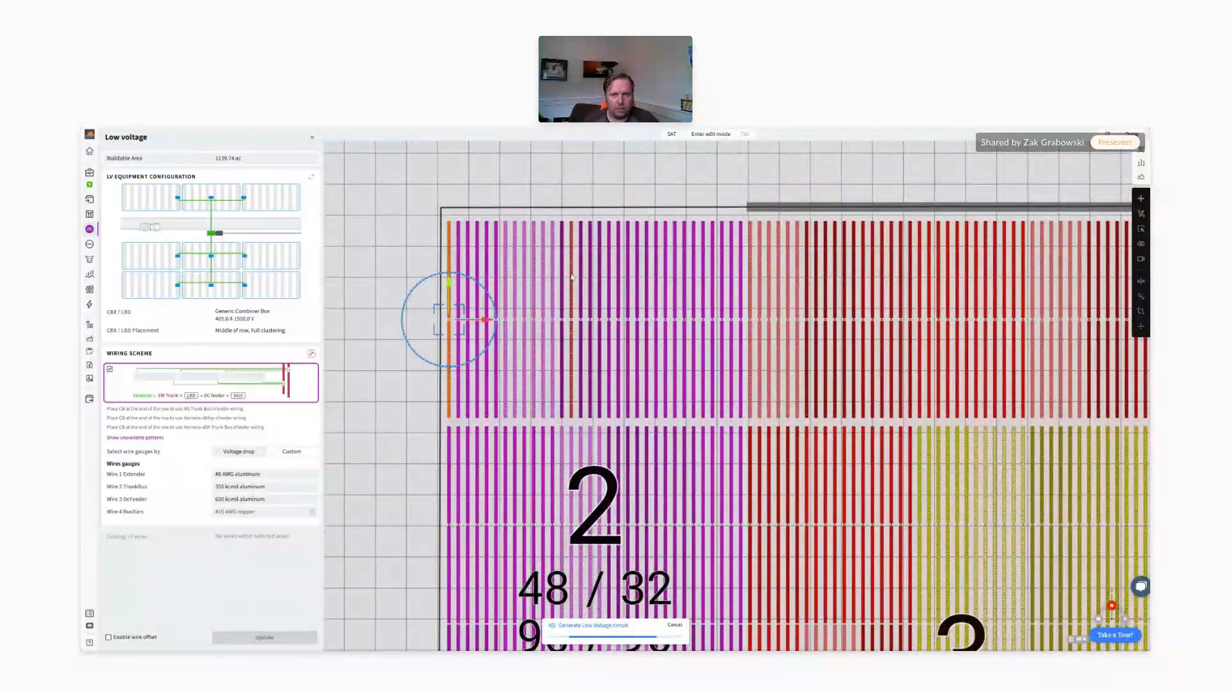
pyautogui.click(1141, 151)
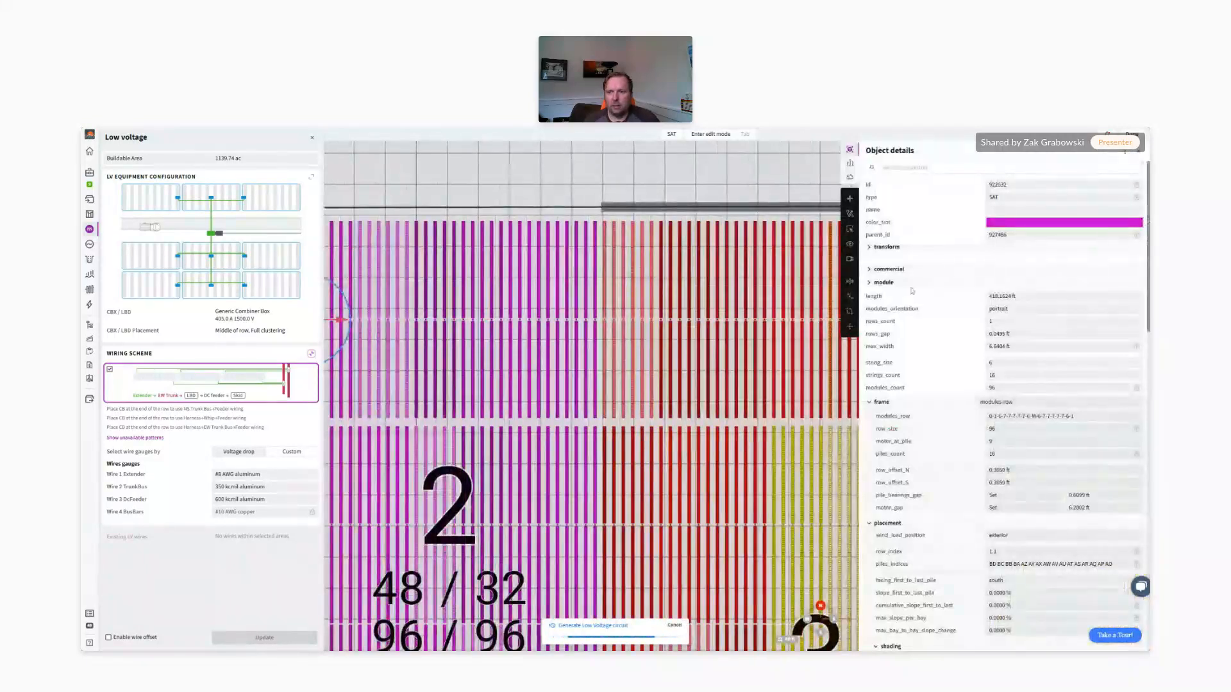
# Examine the selected tracker's commercial, string energy, loss, circuit and cost properties, and hide the object details
pyautogui.click(878, 270)
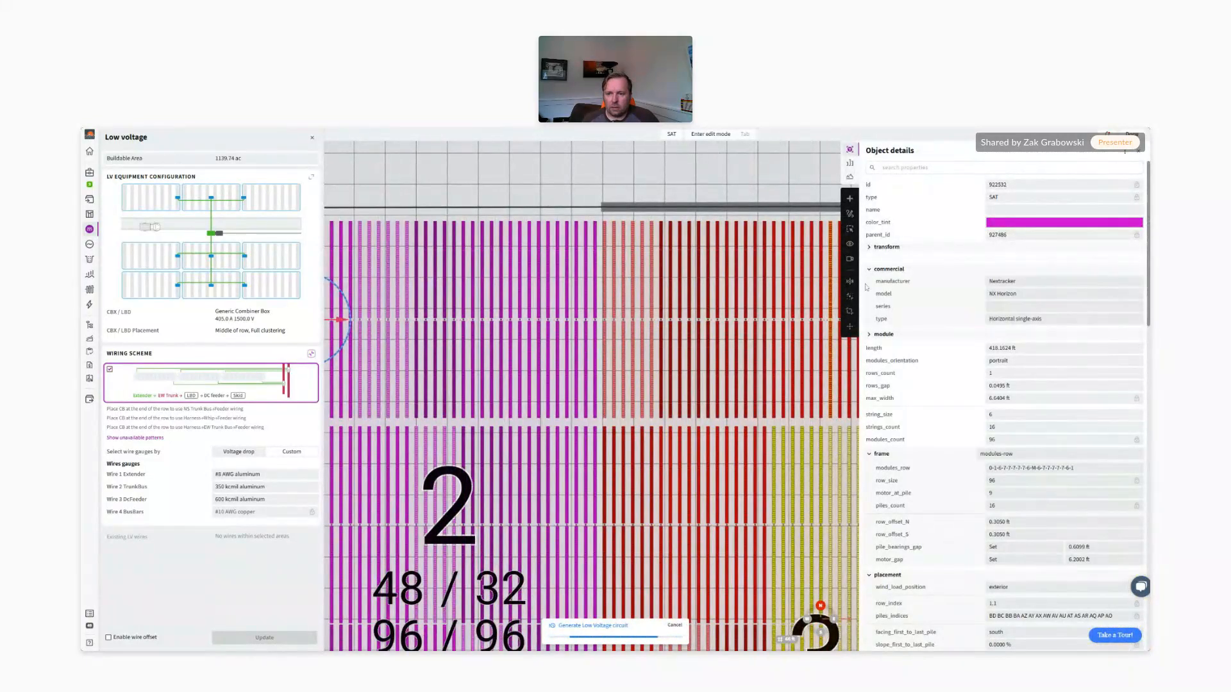
pyautogui.click(870, 270)
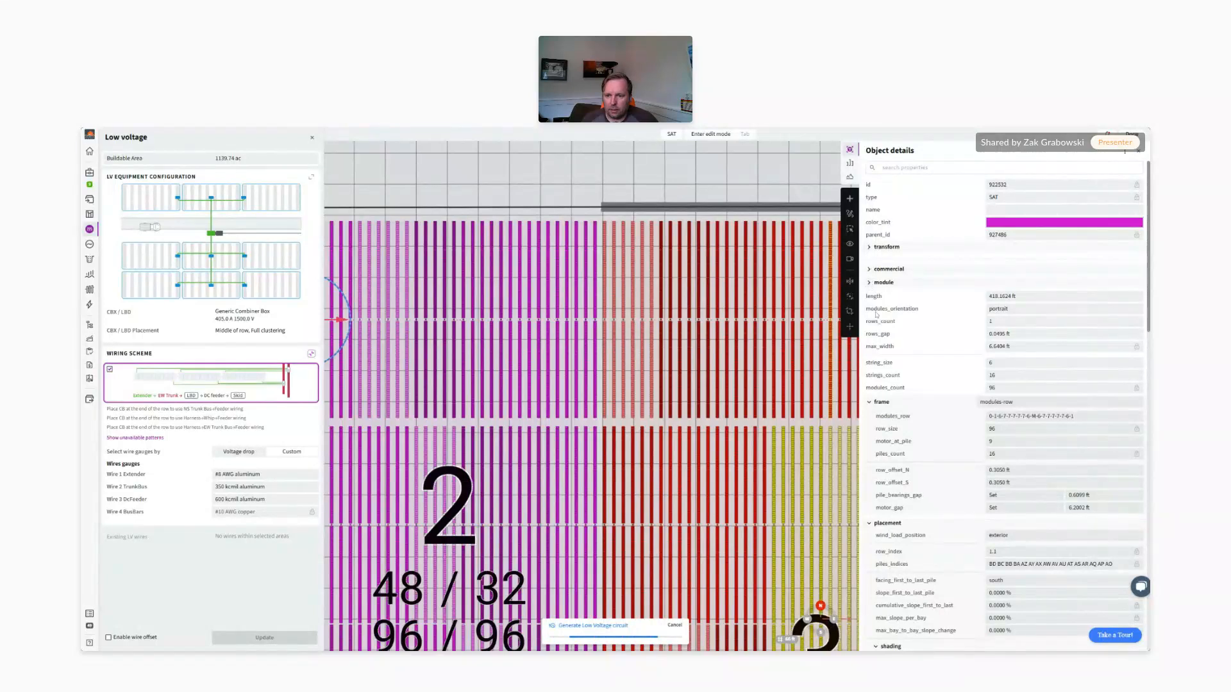
pyautogui.scroll(-3, 877, 320)
pyautogui.click(871, 398)
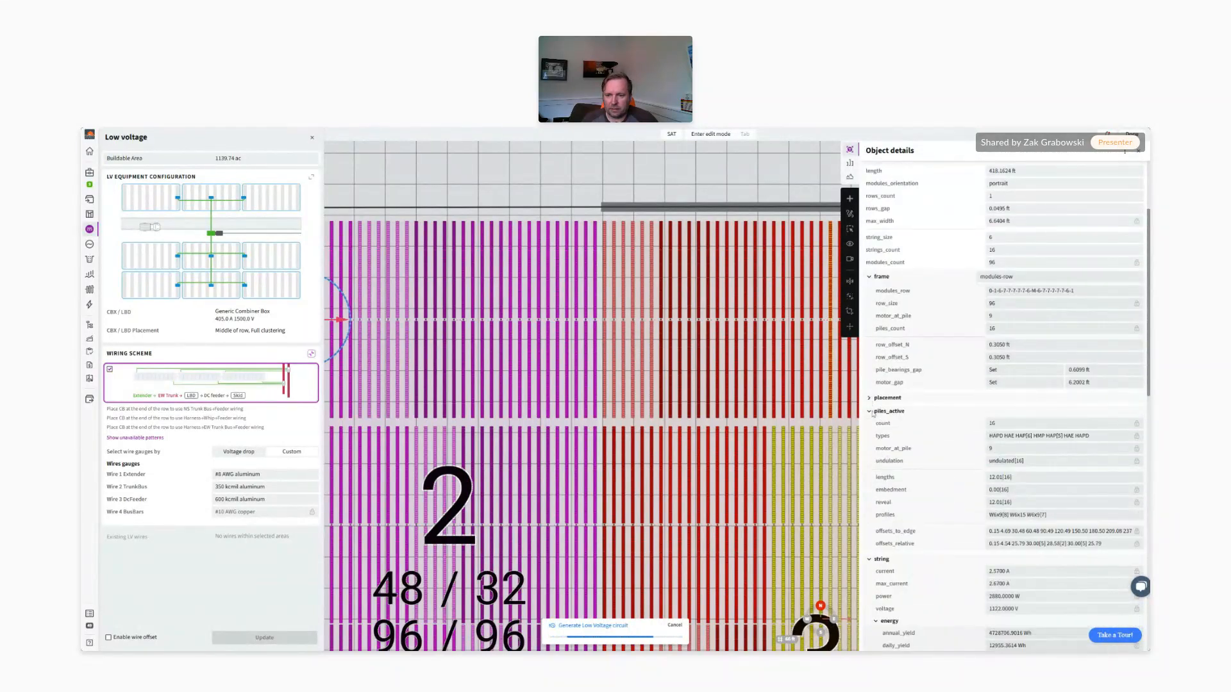
pyautogui.click(870, 412)
pyautogui.click(870, 426)
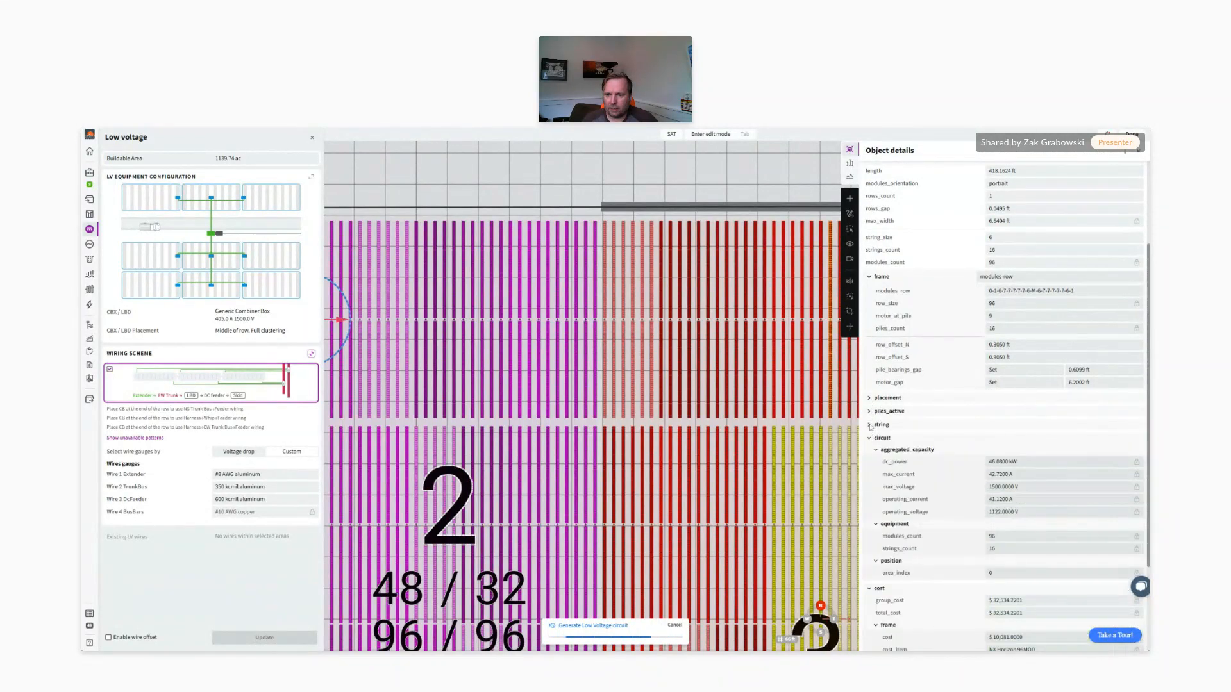
pyautogui.click(870, 425)
pyautogui.scroll(-5, 871, 425)
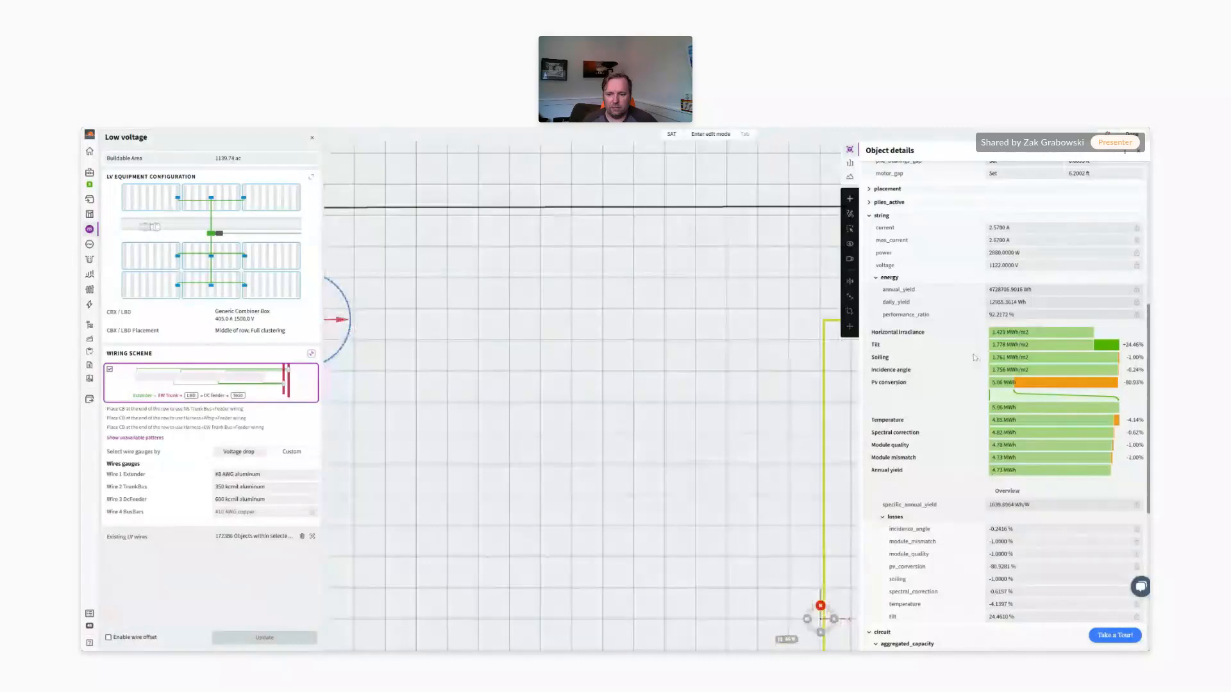
pyautogui.scroll(-5, 974, 357)
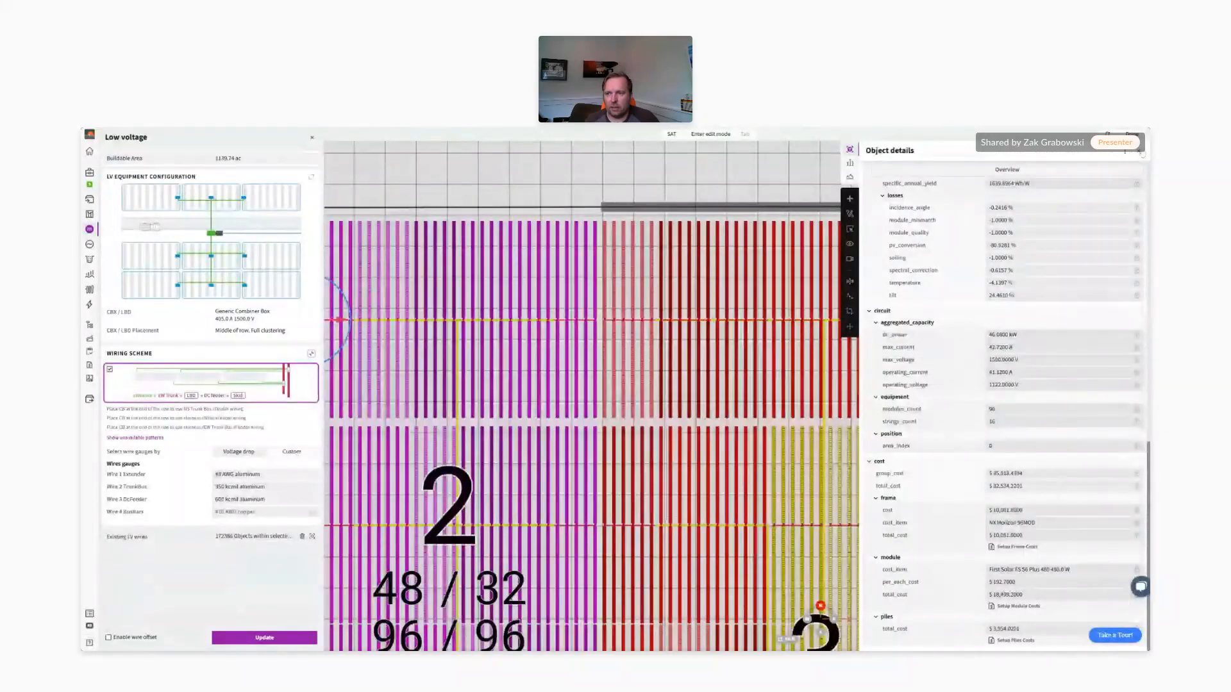
pyautogui.click(1142, 152)
# Enable the wire offset and inspect the wire run at the selected tracker's motor gap up close in 3D
pyautogui.scroll(6, 443, 324)
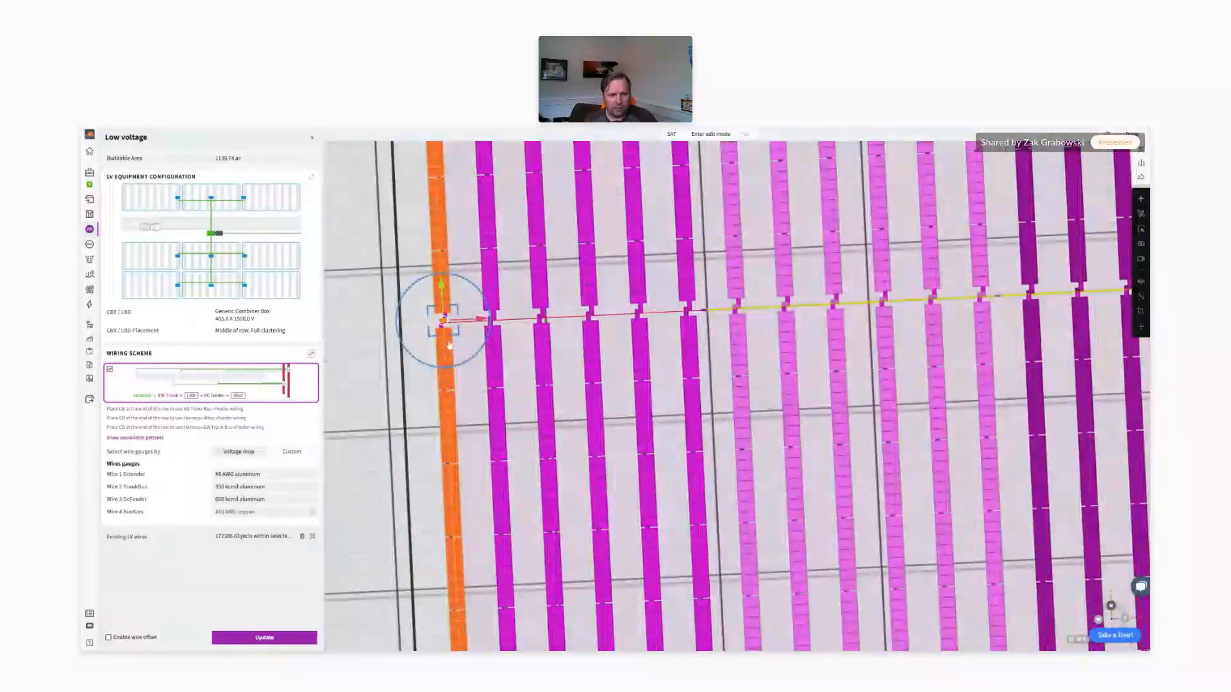
pyautogui.press('f')
pyautogui.moveTo(776, 398); pyautogui.dragTo(817, 471)
pyautogui.scroll(6, 812, 415)
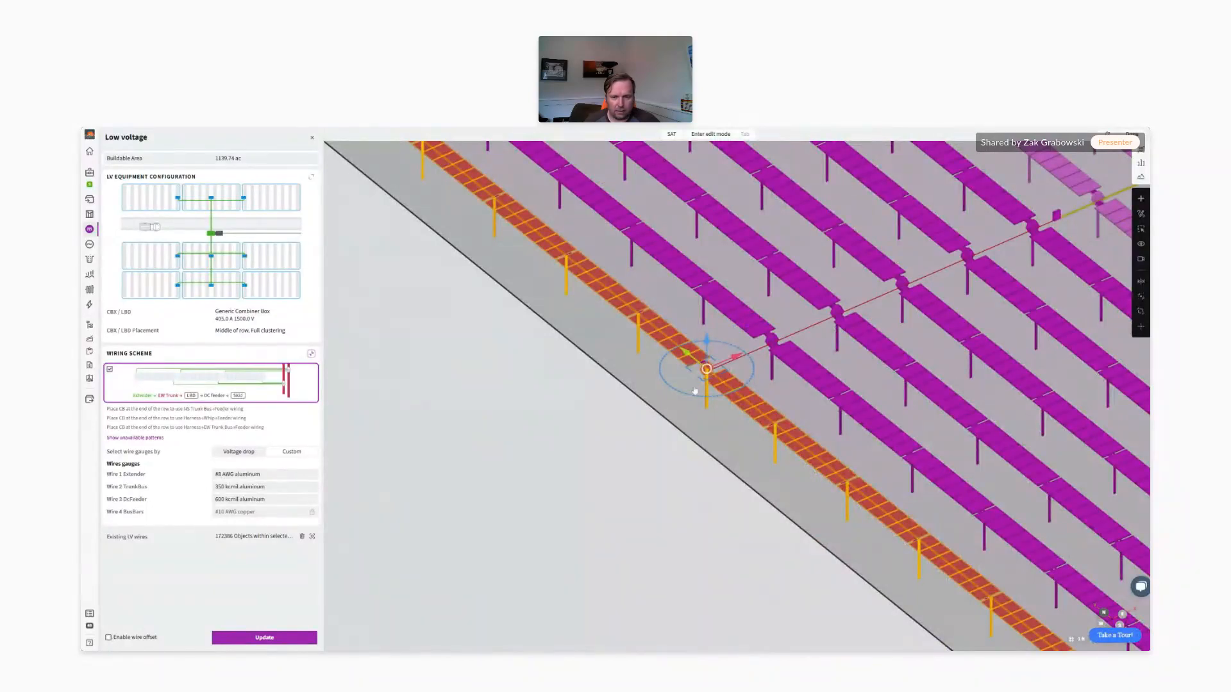
pyautogui.click(109, 638)
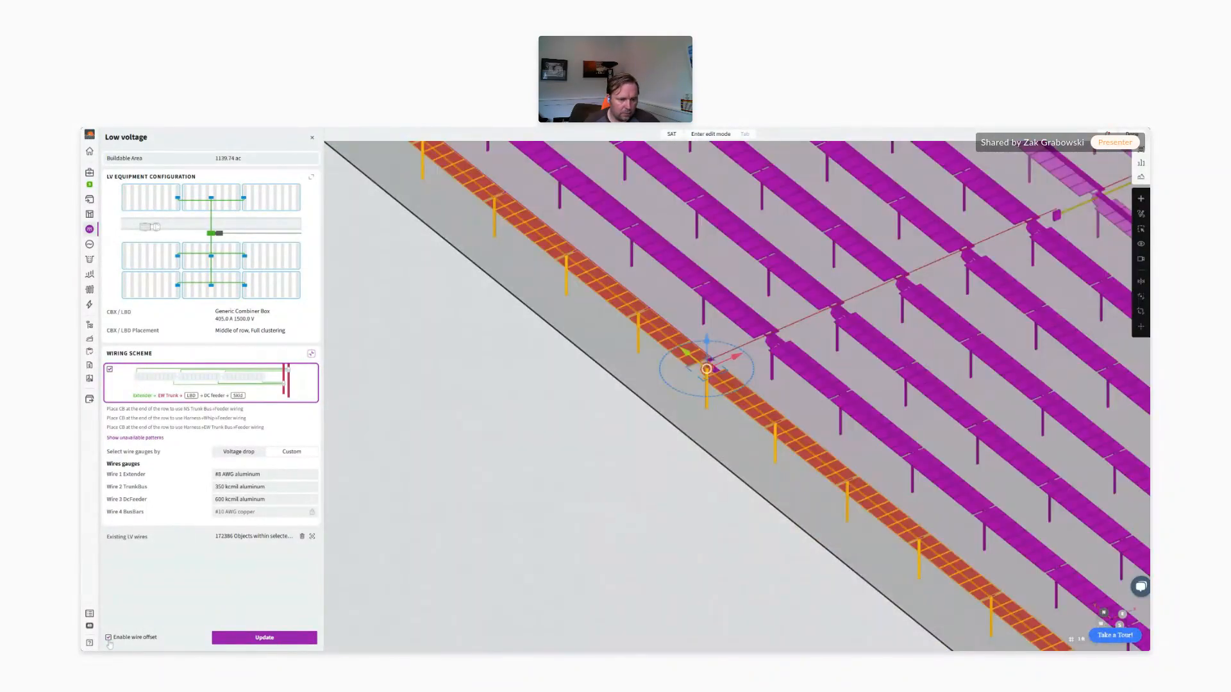
pyautogui.scroll(8, 710, 360)
pyautogui.moveTo(775, 354); pyautogui.dragTo(618, 311)
# Select the trunk bus wire at the outermost tracker, review its computed results, cost and specification, and hide the details
pyautogui.press('Escape')
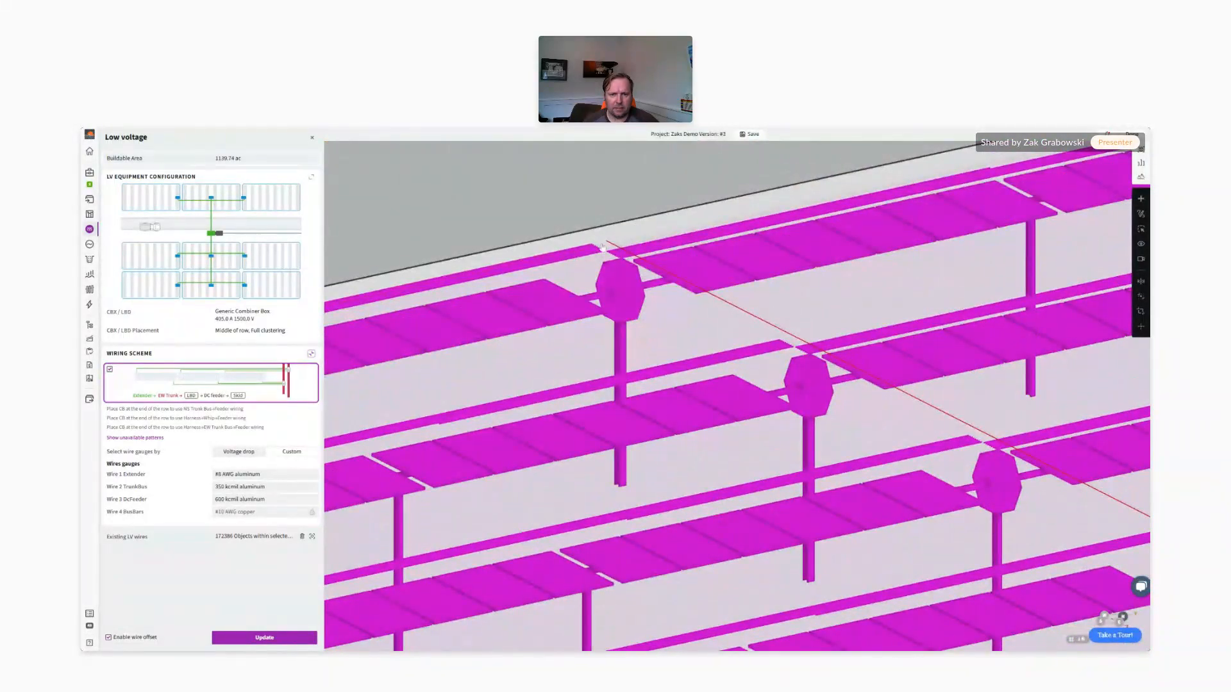
pyautogui.click(614, 249)
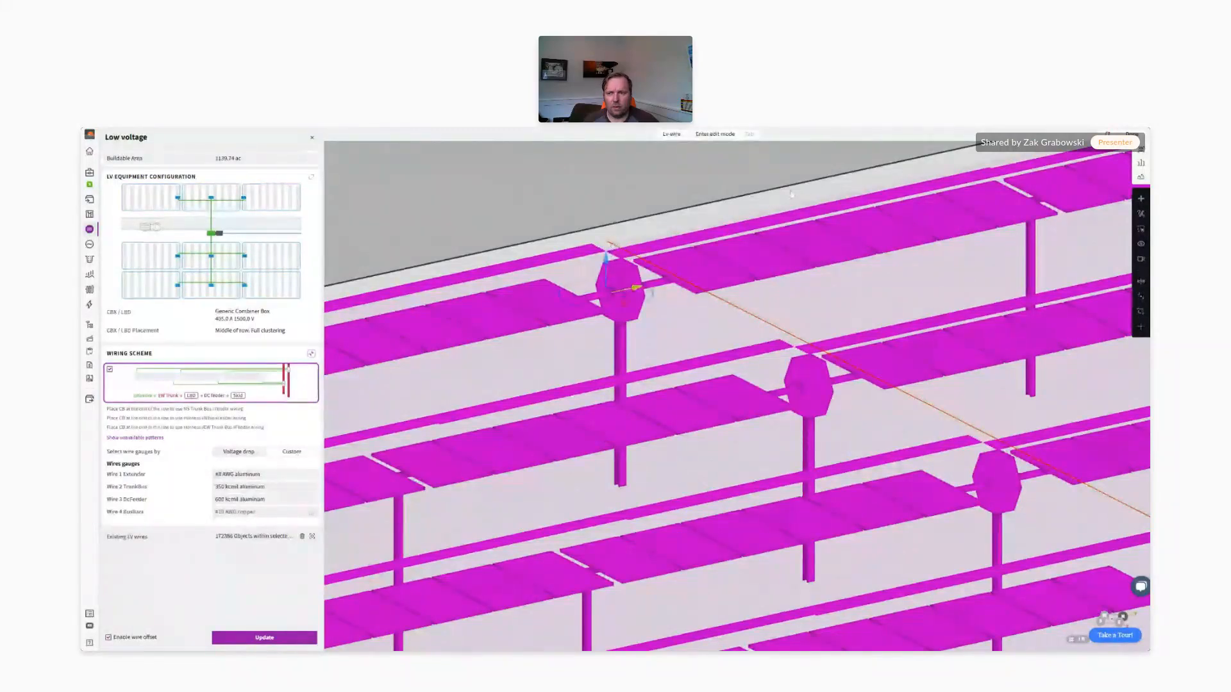
pyautogui.click(1139, 151)
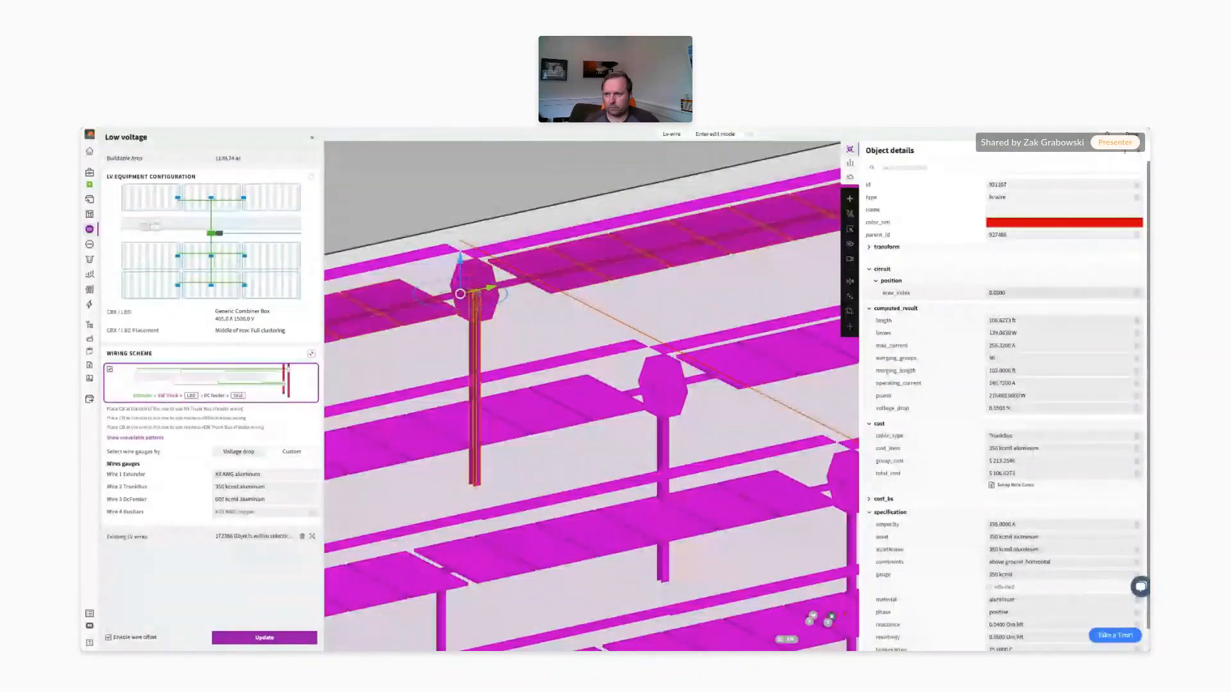
pyautogui.moveTo(849, 199)
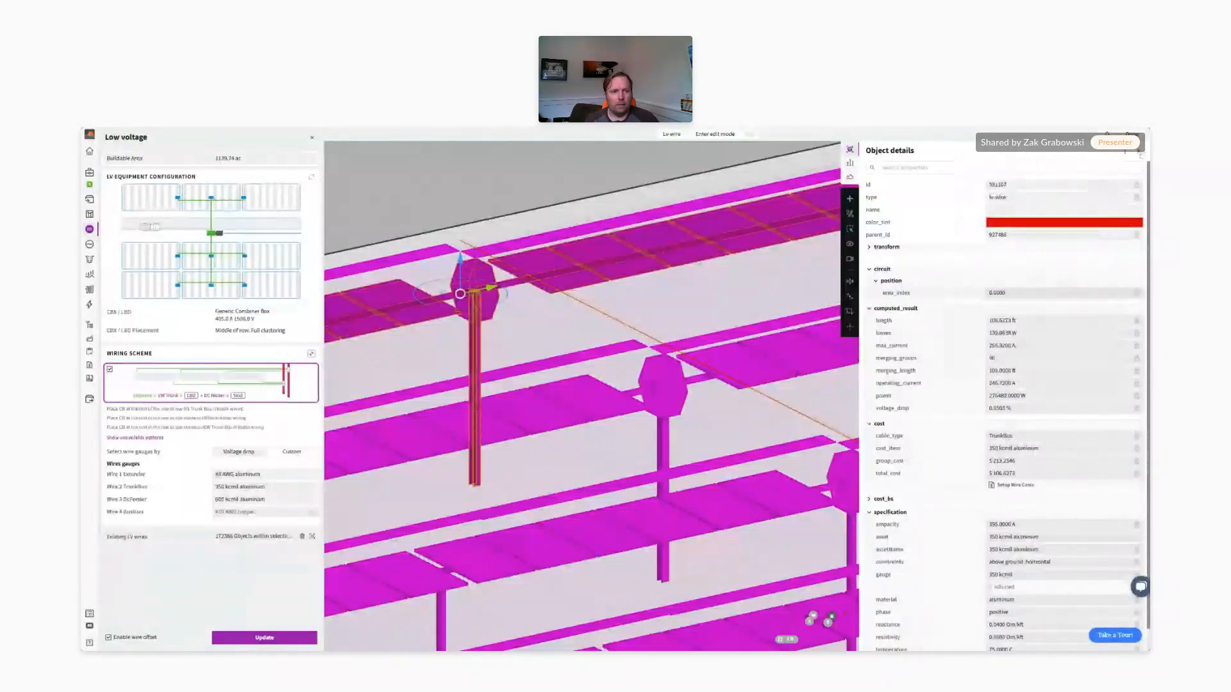
pyautogui.click(1139, 153)
# Examine the trunk wire along the tracker rows in 3D and top view, and close the low voltage design
pyautogui.scroll(-3, 557, 300)
pyautogui.moveTo(558, 299); pyautogui.dragTo(564, 368)
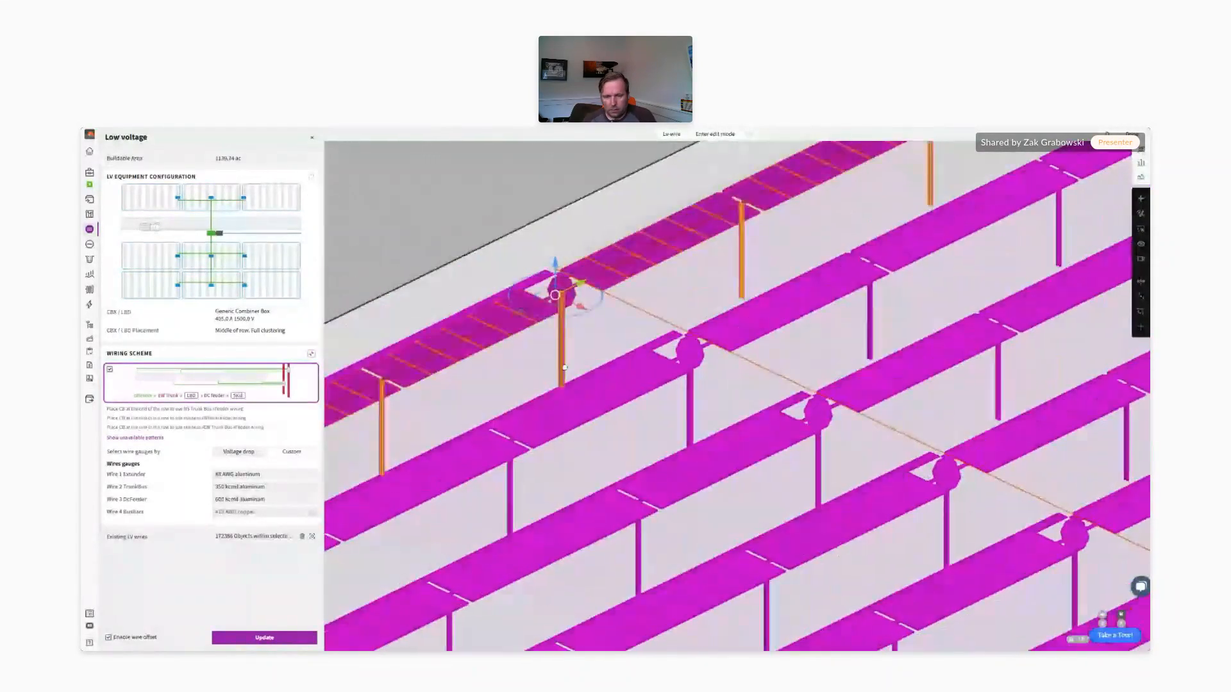
pyautogui.press('t')
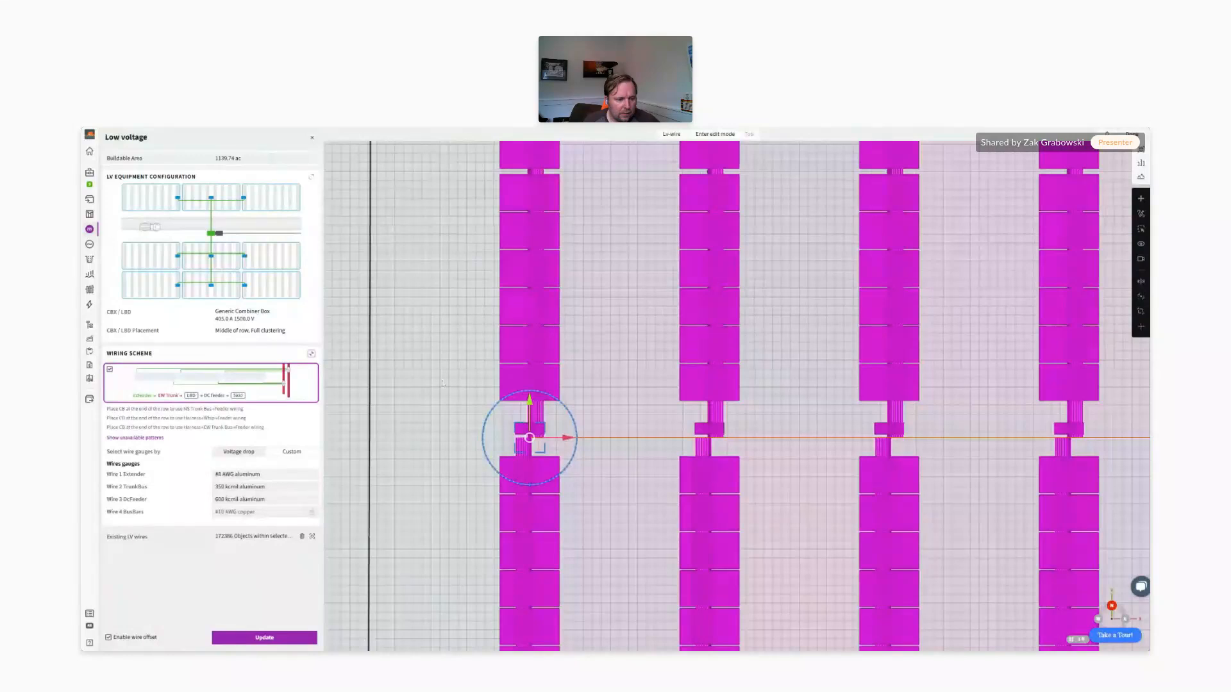
pyautogui.scroll(-3, 447, 343)
pyautogui.scroll(-1, 447, 343)
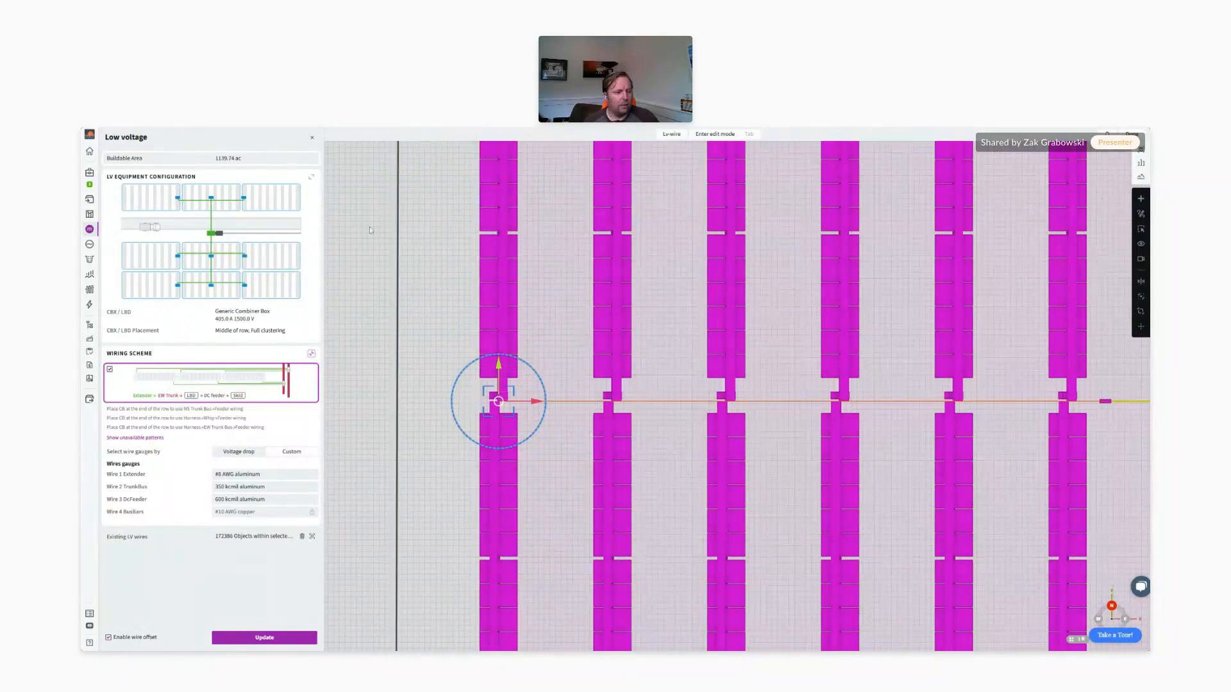
pyautogui.click(313, 138)
pyautogui.scroll(-6, 385, 236)
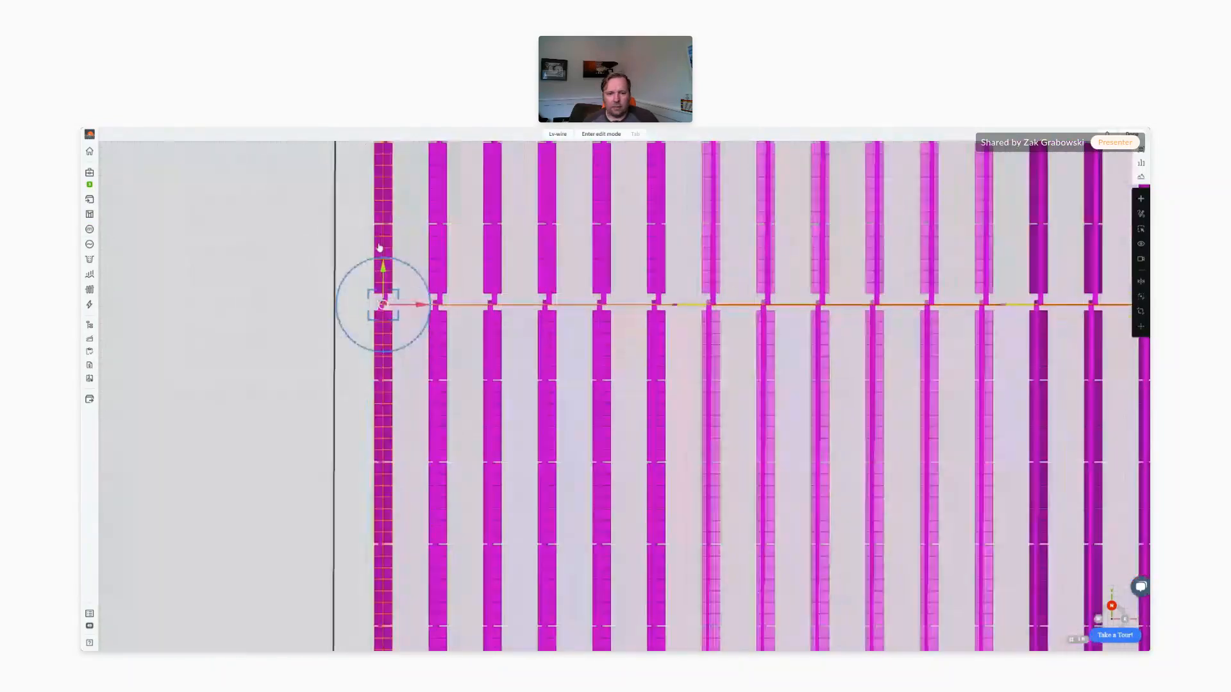
pyautogui.scroll(-5, 543, 348)
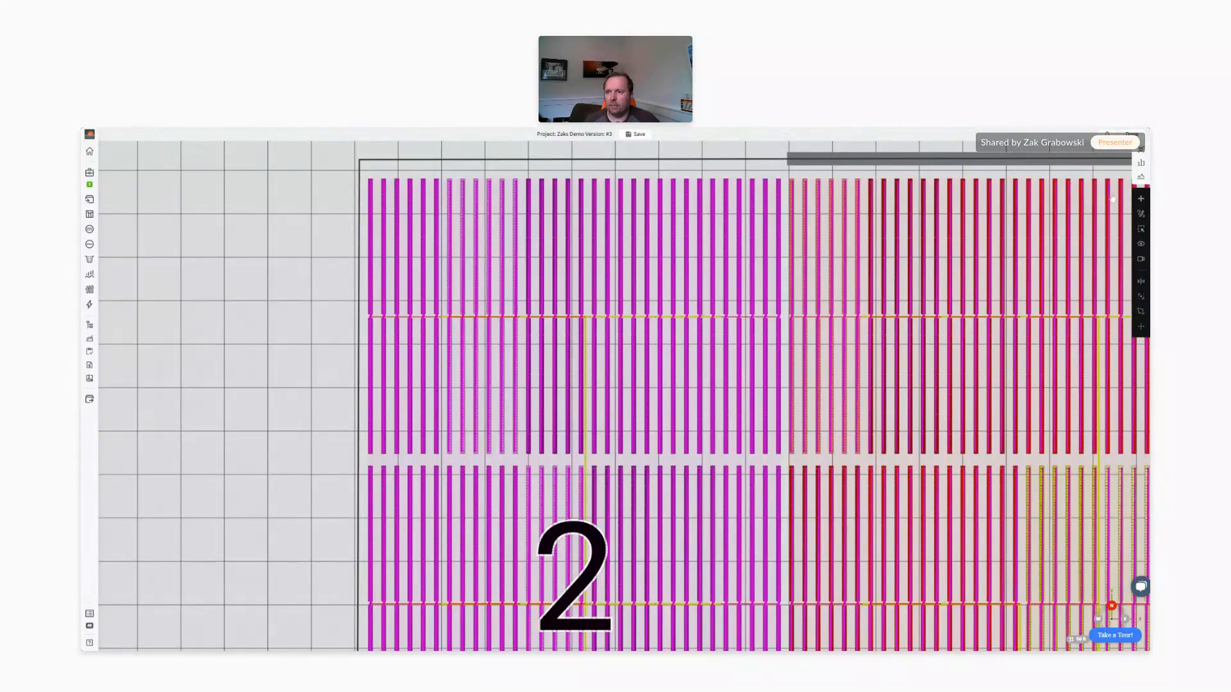
# Start adding boundaries by hierarchy, grouping them by inverter with a zones join delta of 40 ft
pyautogui.moveTo(1141, 199)
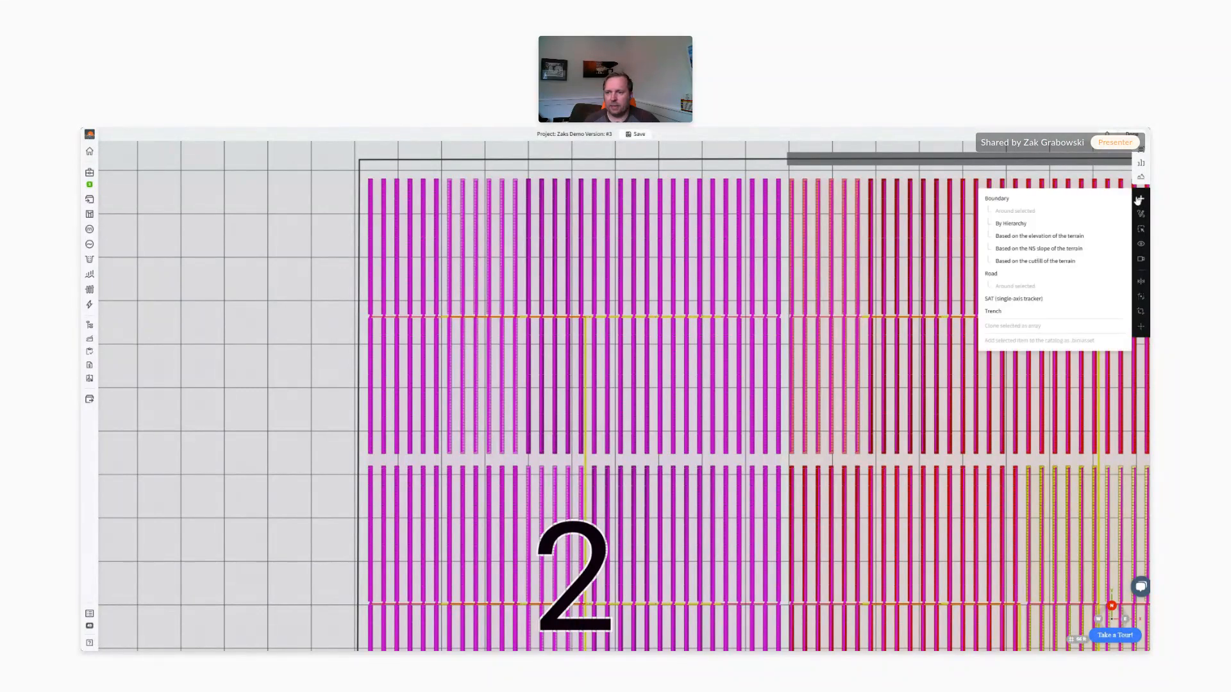
pyautogui.click(1020, 224)
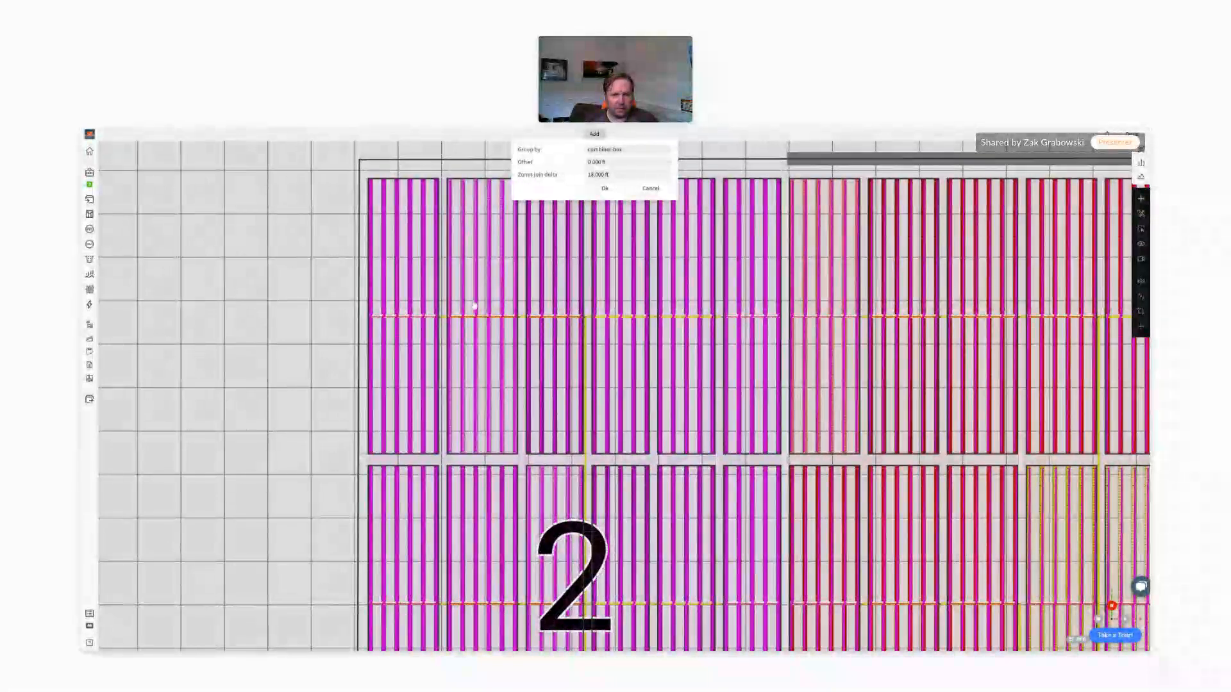
pyautogui.click(609, 150)
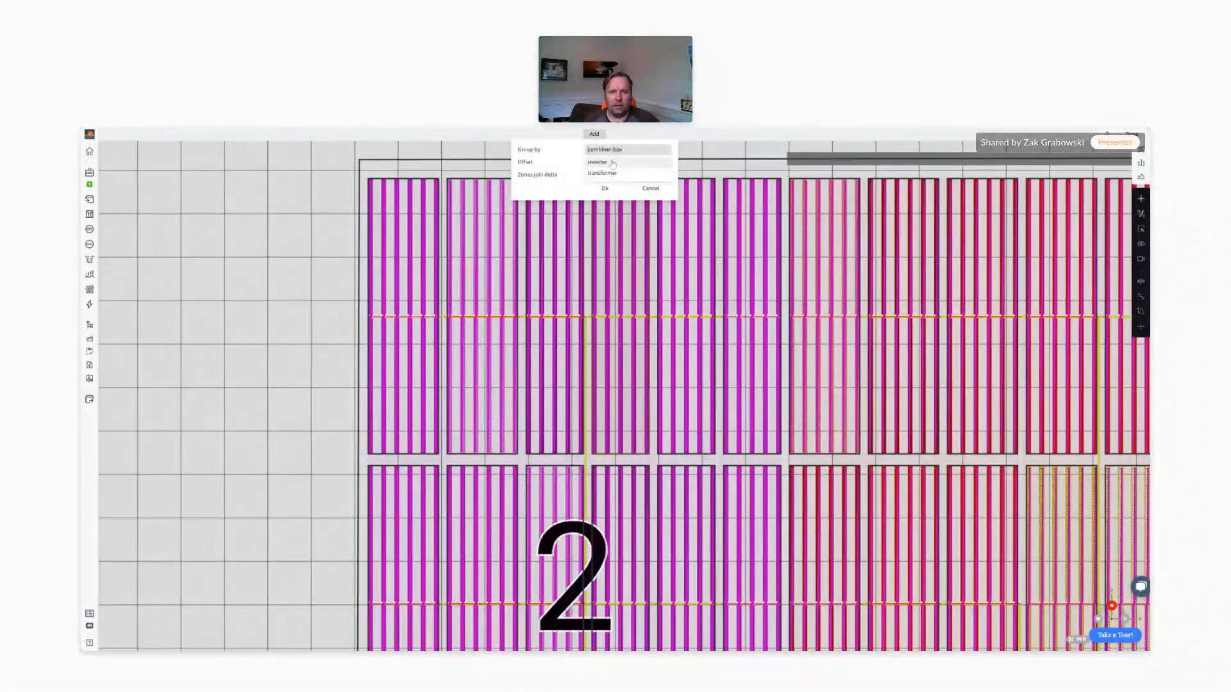
pyautogui.click(605, 164)
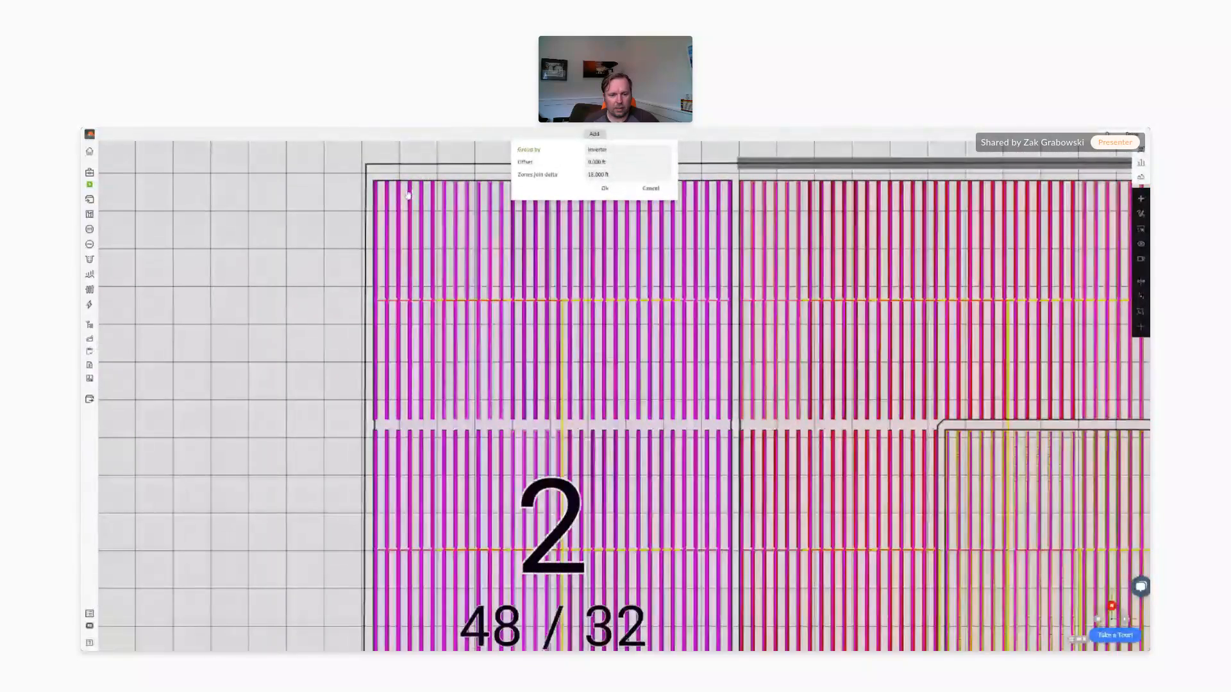
pyautogui.scroll(-3, 410, 212)
pyautogui.scroll(2, 394, 503)
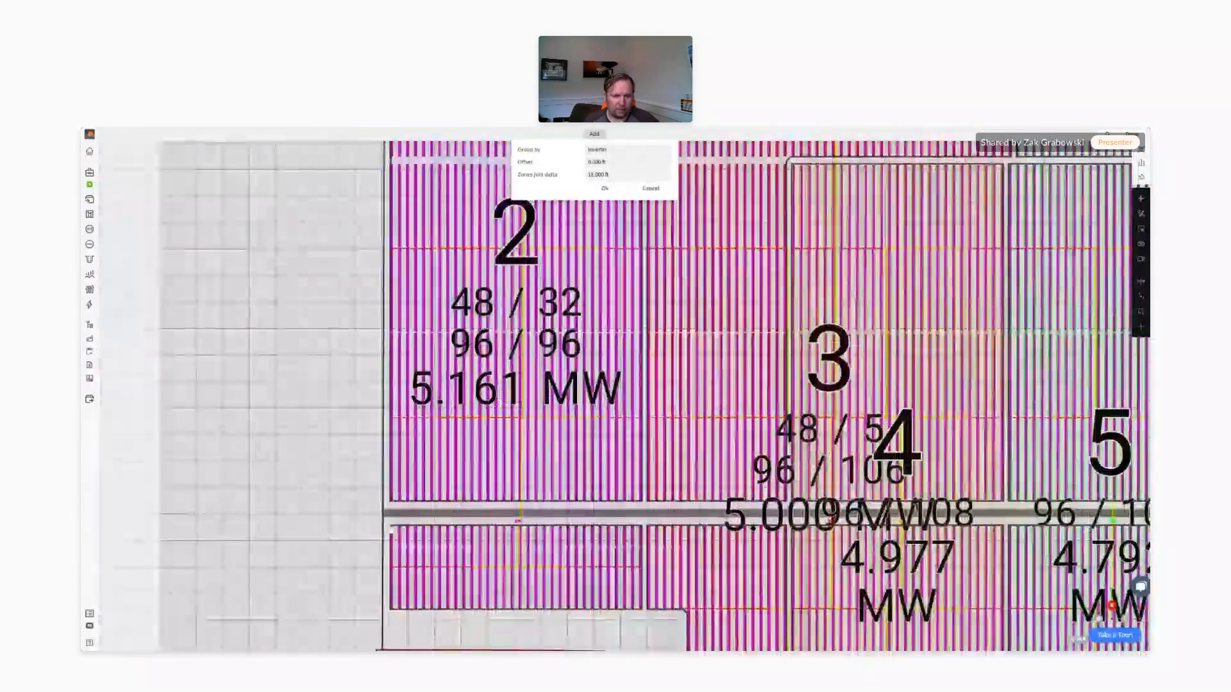
pyautogui.tripleClick(616, 174)
pyautogui.write('10')
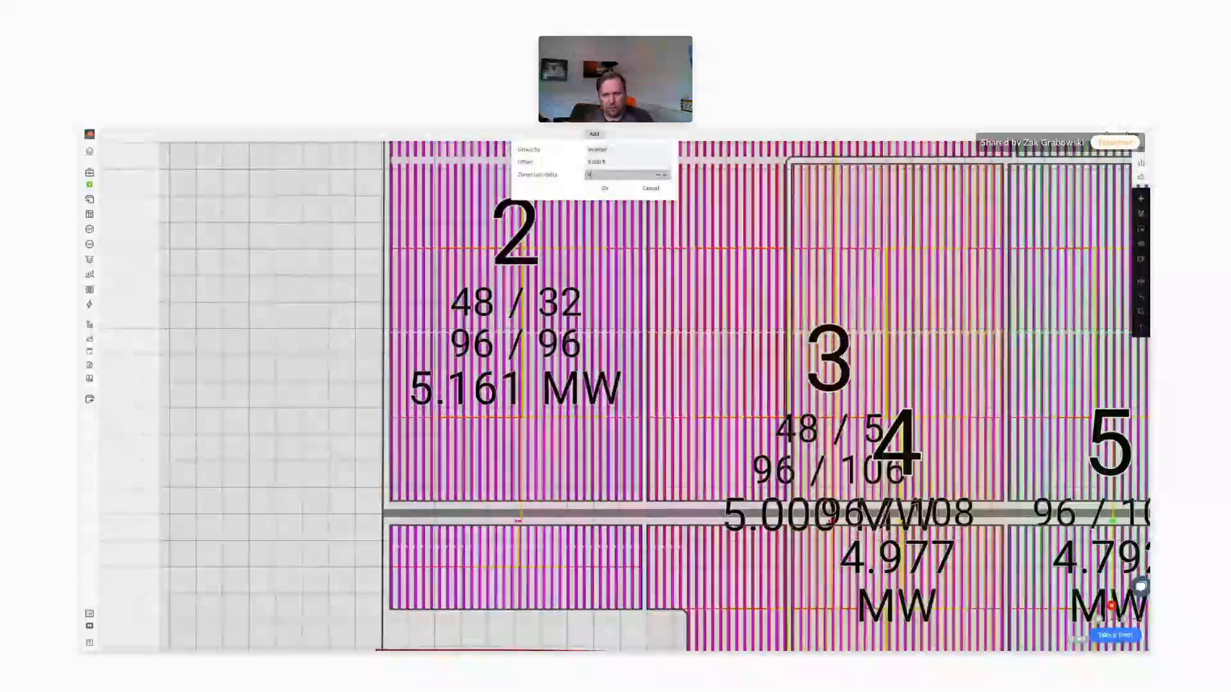
pyautogui.click(619, 166)
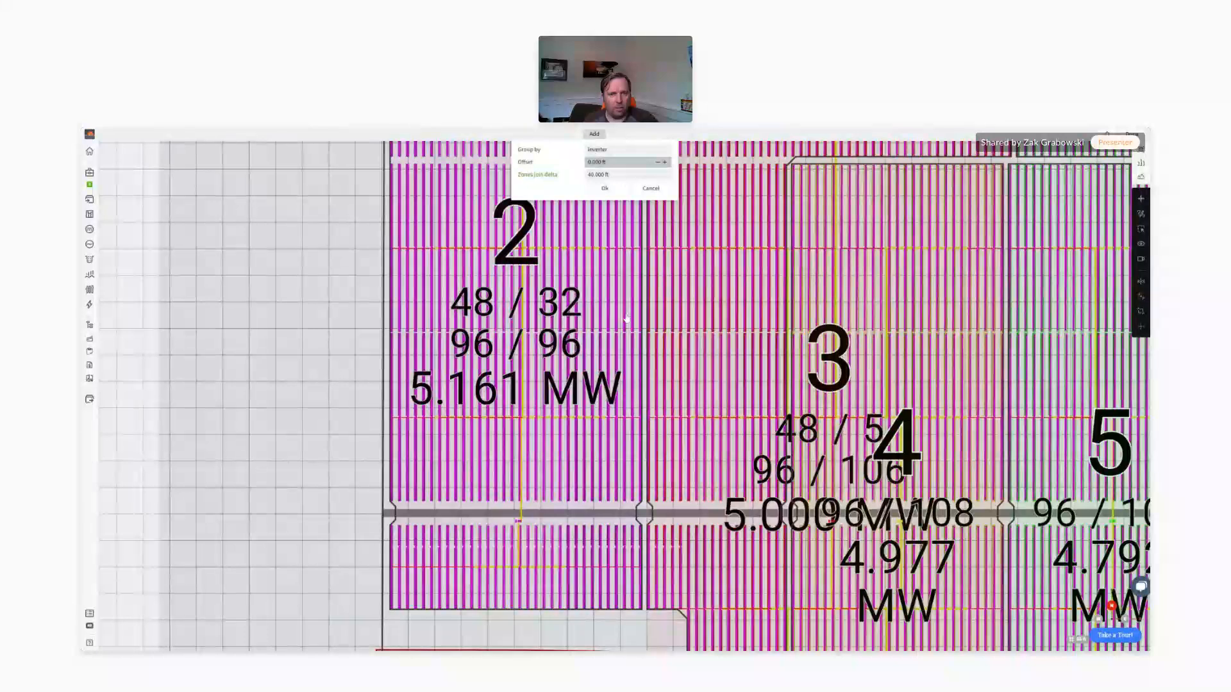
# Change the boundary grouping to combiner box and create the hierarchy boundaries
pyautogui.click(606, 150)
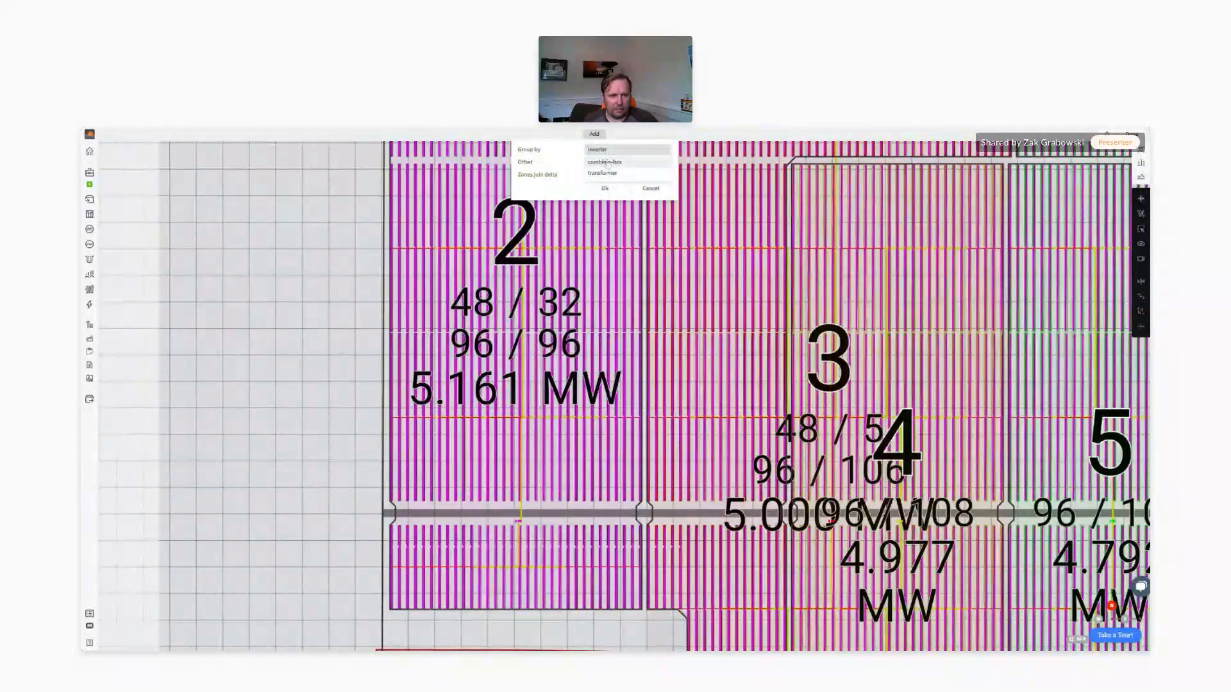
pyautogui.click(606, 162)
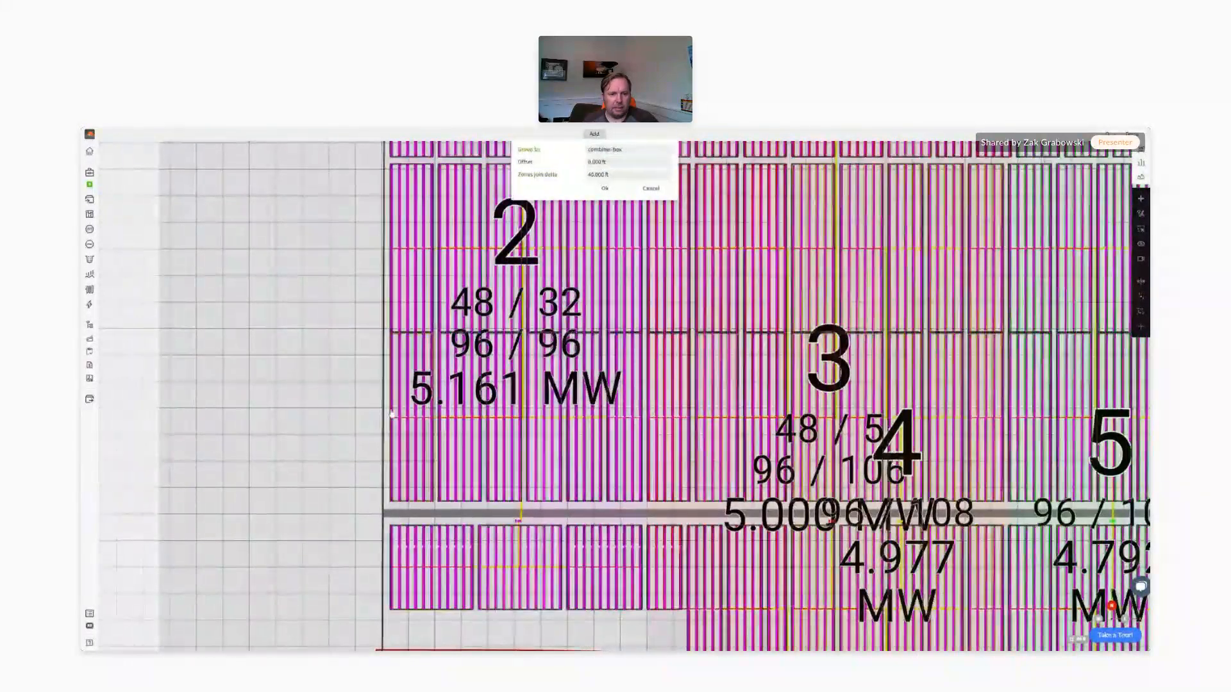
pyautogui.scroll(5, 405, 156)
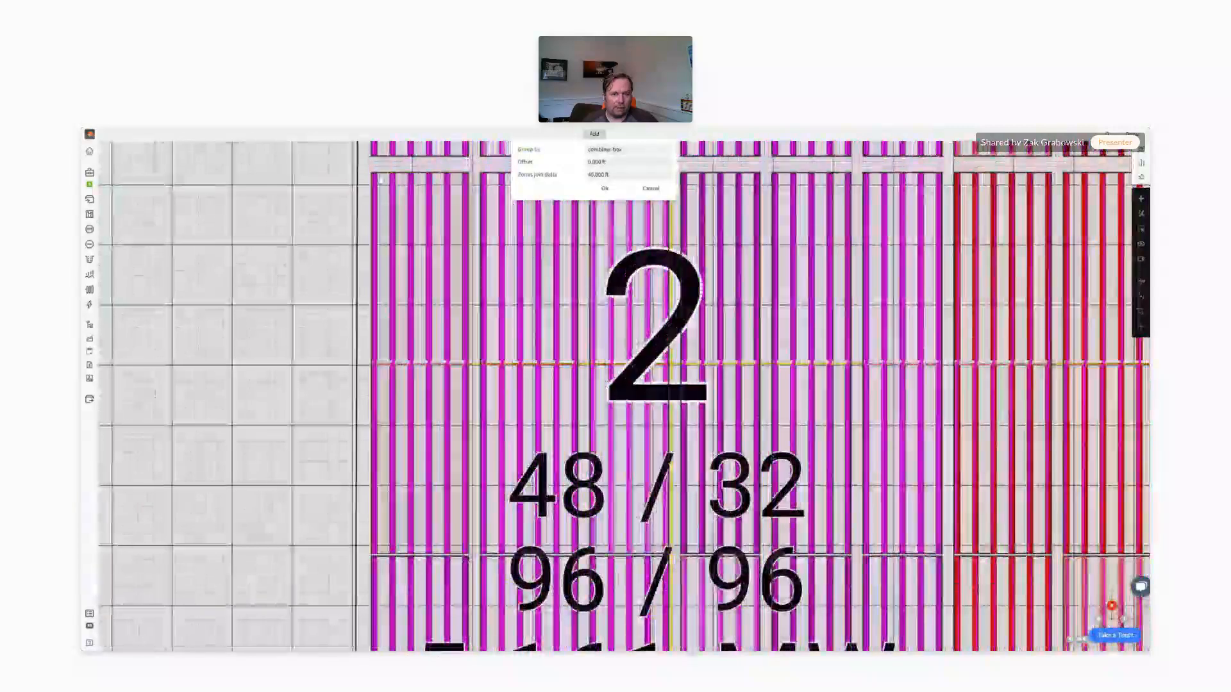
pyautogui.click(604, 188)
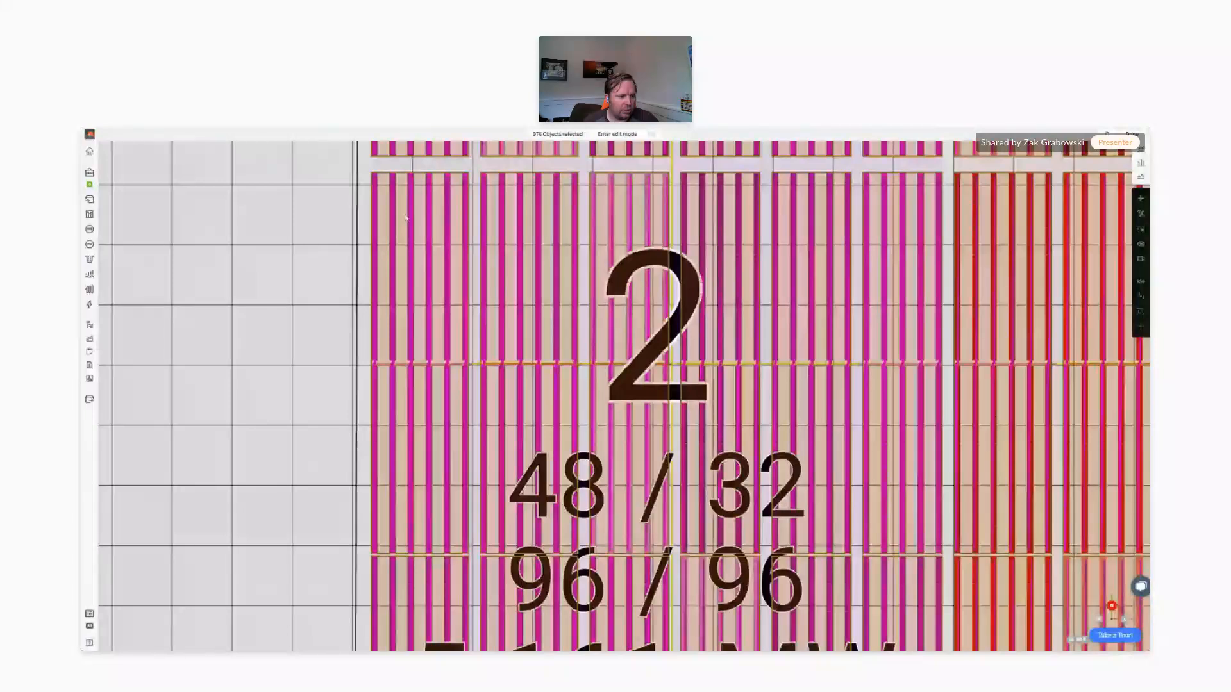
# Select the inverter beside the road below block 2 and examine its color-coded combiner box zones and boundaries
pyautogui.scroll(-1, 432, 276)
pyautogui.scroll(-3, 439, 353)
pyautogui.scroll(6, 516, 503)
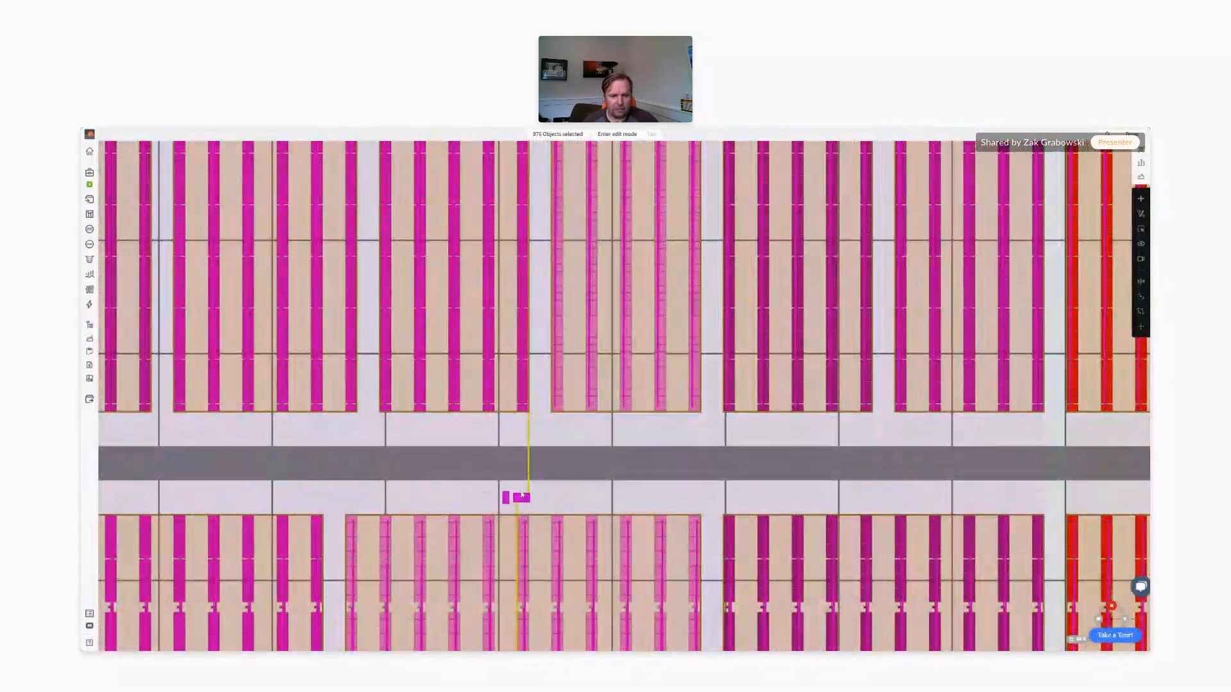
pyautogui.click(521, 497)
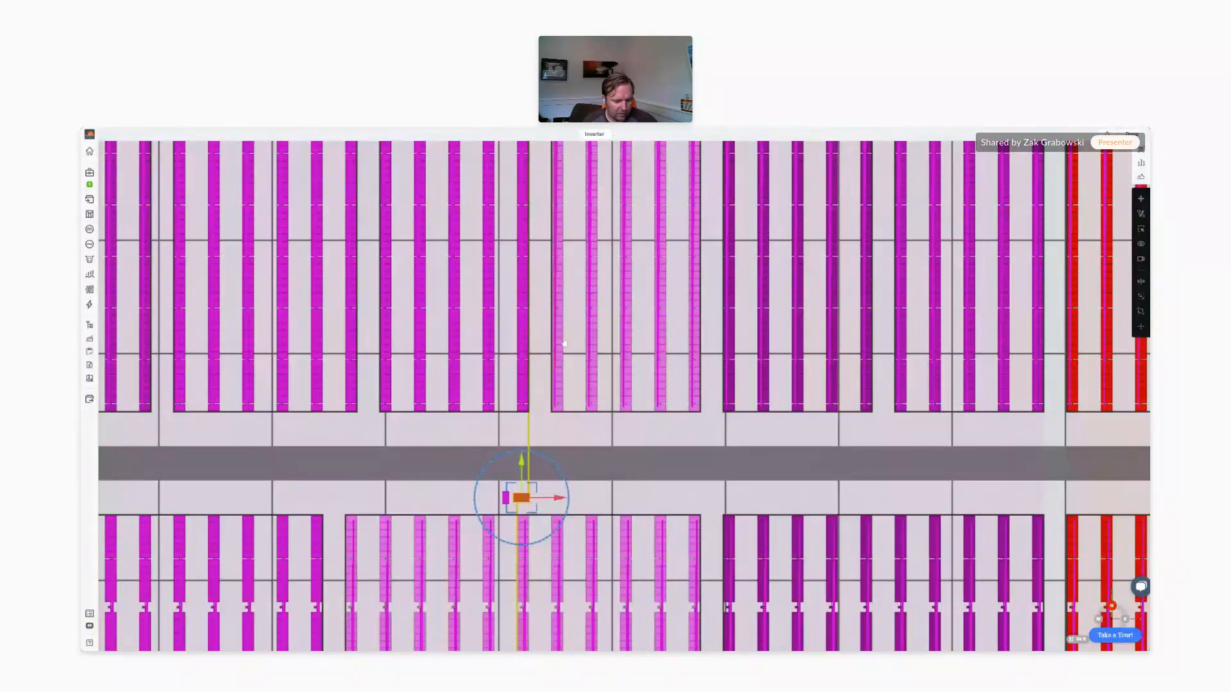
pyautogui.scroll(-2, 561, 512)
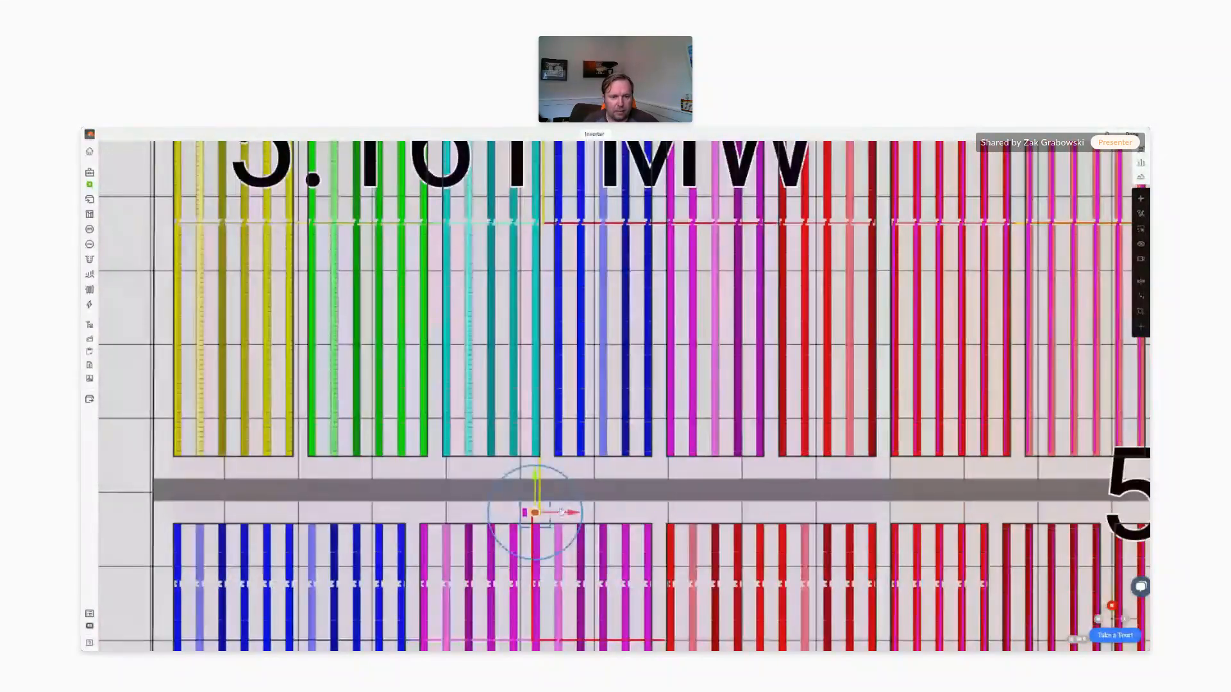
pyautogui.scroll(-3, 562, 512)
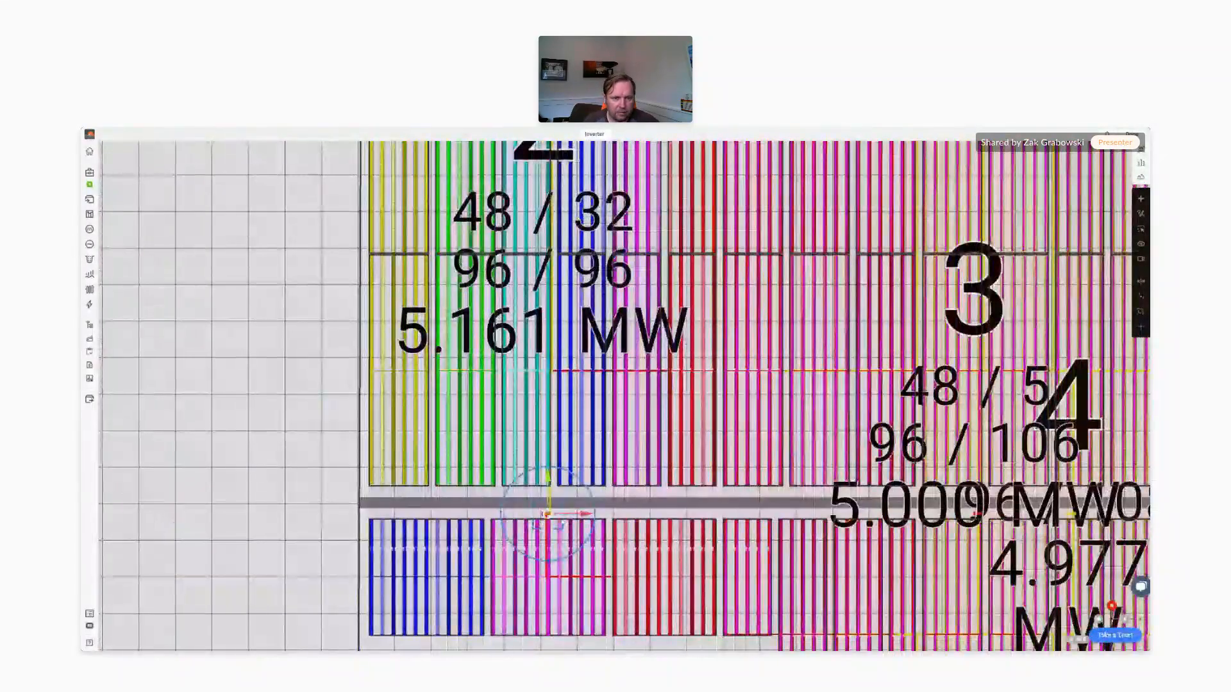
pyautogui.scroll(-2, 434, 350)
pyautogui.scroll(5, 435, 351)
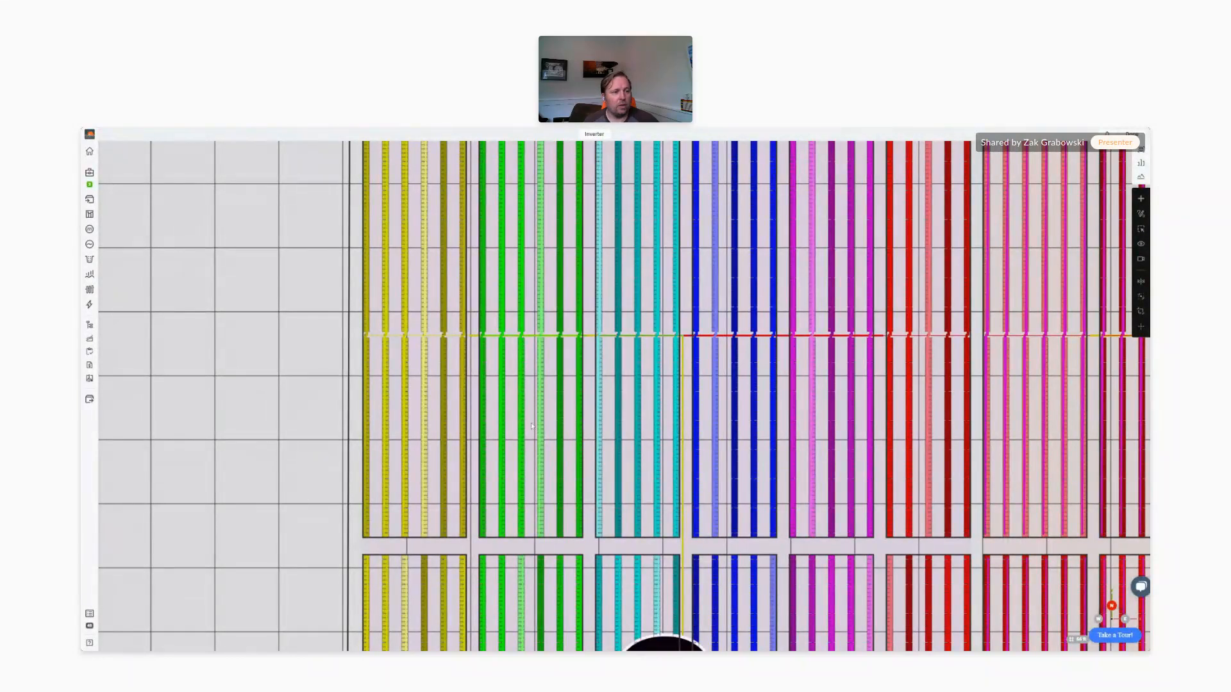
# Review the DXF export contents for AutoCAD/Civil3D and close the export dialog without exporting
pyautogui.click(89, 399)
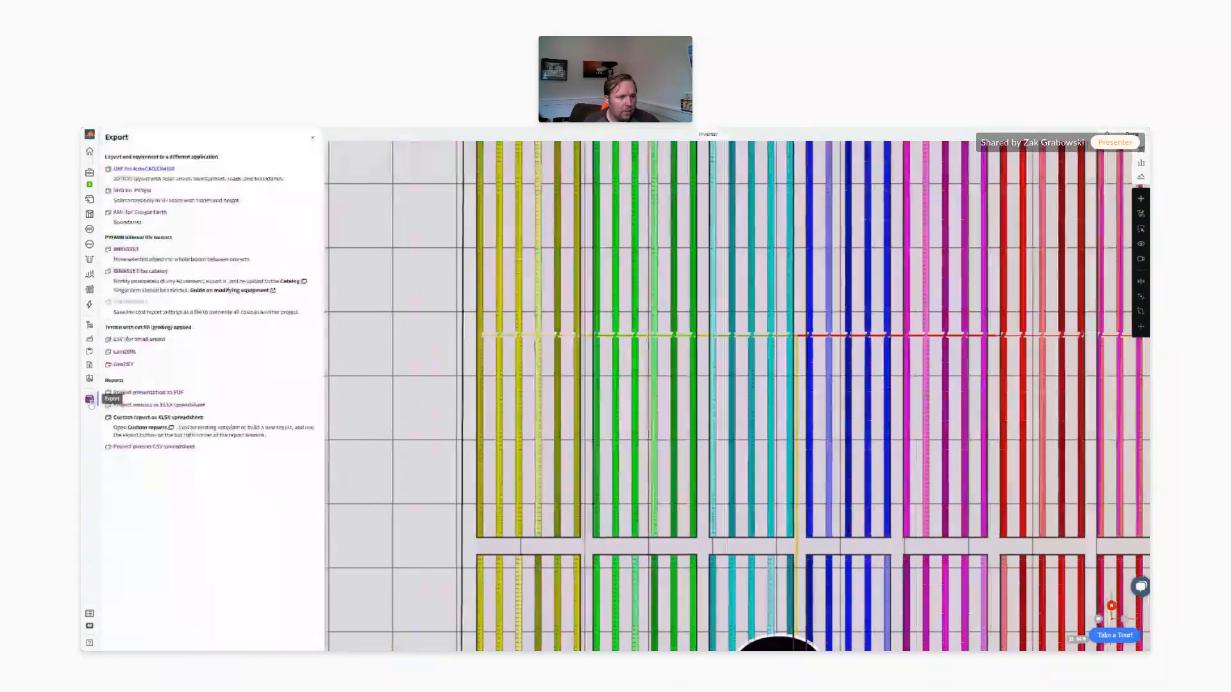
pyautogui.click(145, 168)
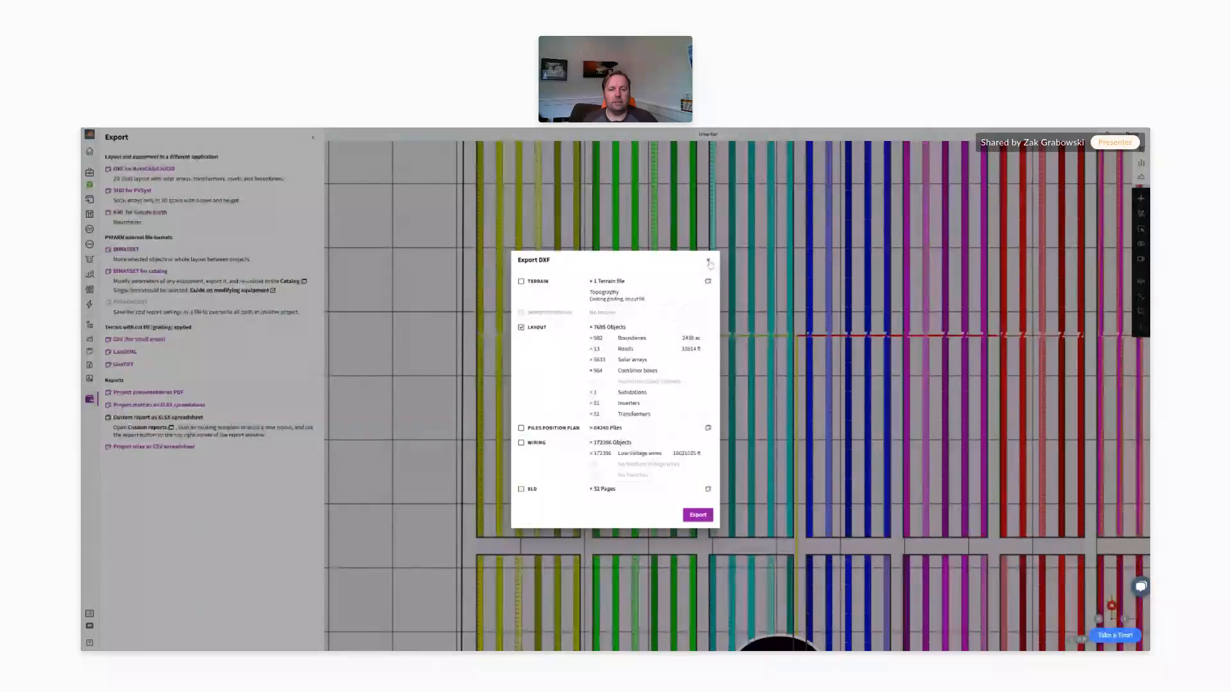
pyautogui.click(708, 261)
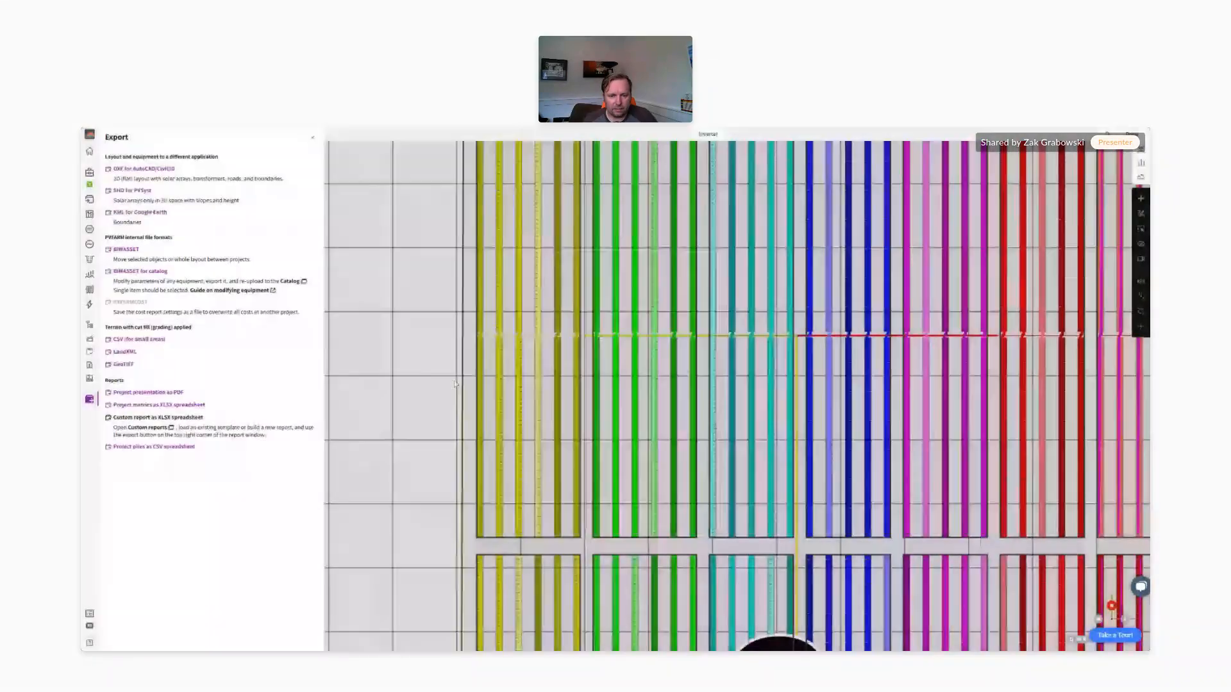
# Select the transformer beside the inverter, examine its single line diagram from the object details, and close the diagram
pyautogui.scroll(-3, 455, 383)
pyautogui.scroll(-2, 453, 335)
pyautogui.scroll(10, 599, 460)
pyautogui.click(599, 457)
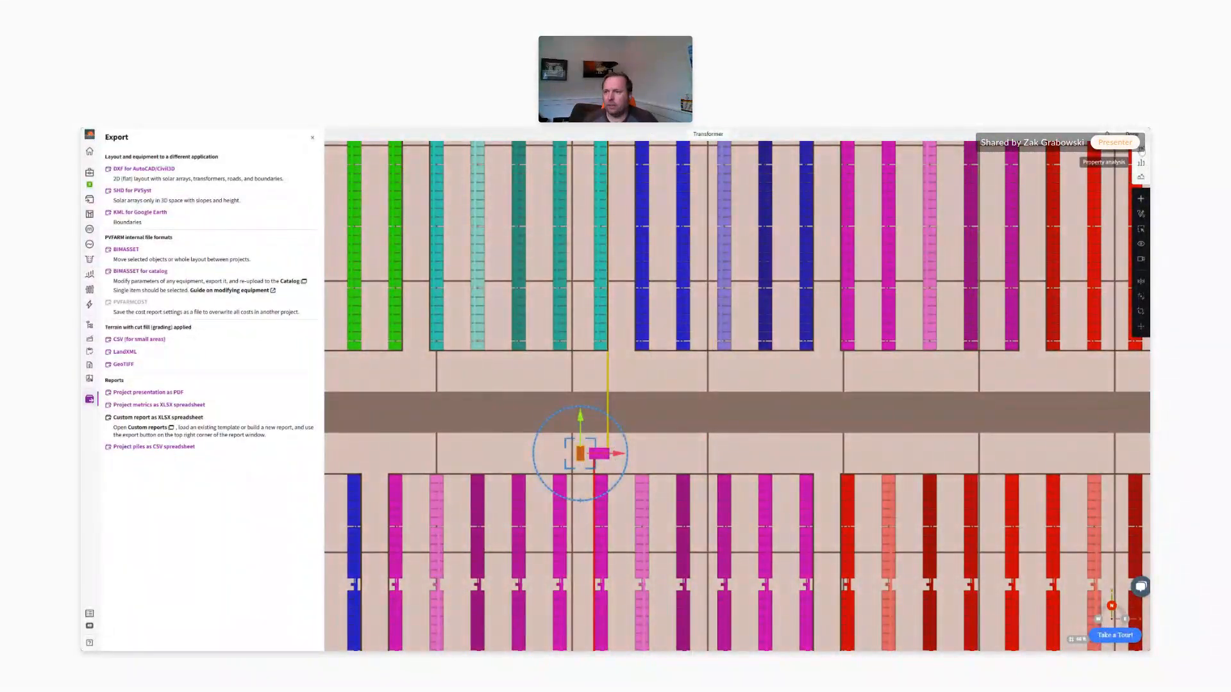
pyautogui.click(1140, 149)
pyautogui.click(924, 272)
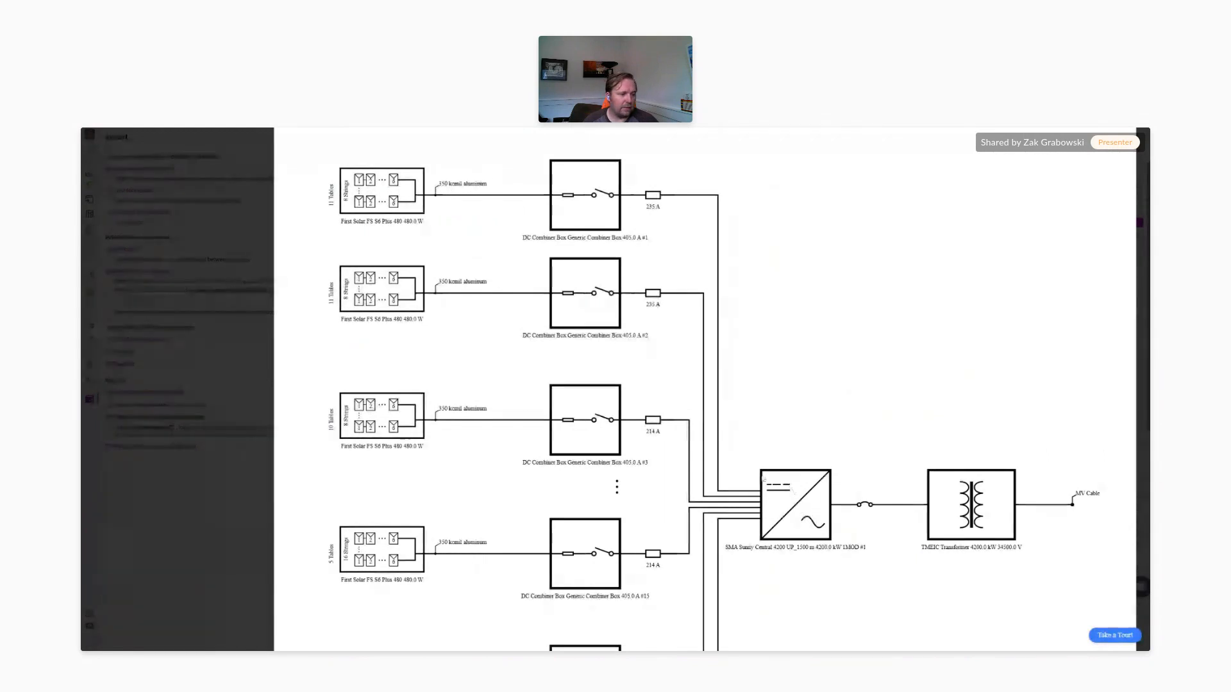
pyautogui.scroll(-1, 733, 427)
pyautogui.scroll(-1, 733, 427)
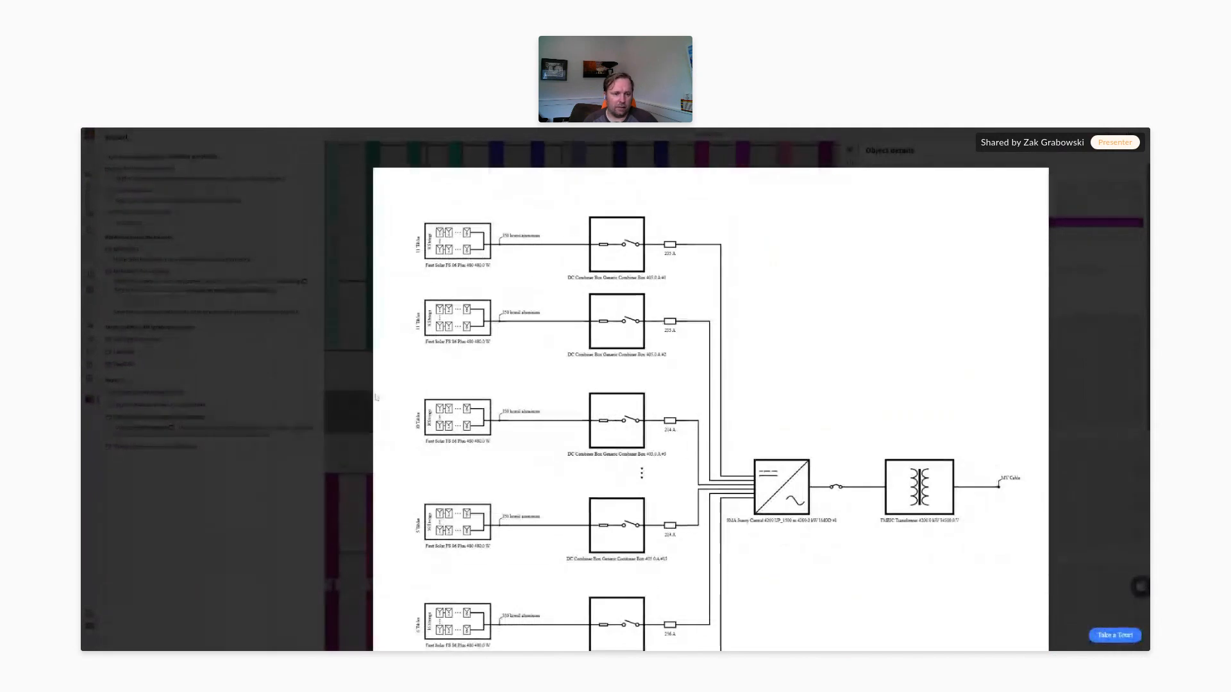
pyautogui.click(350, 362)
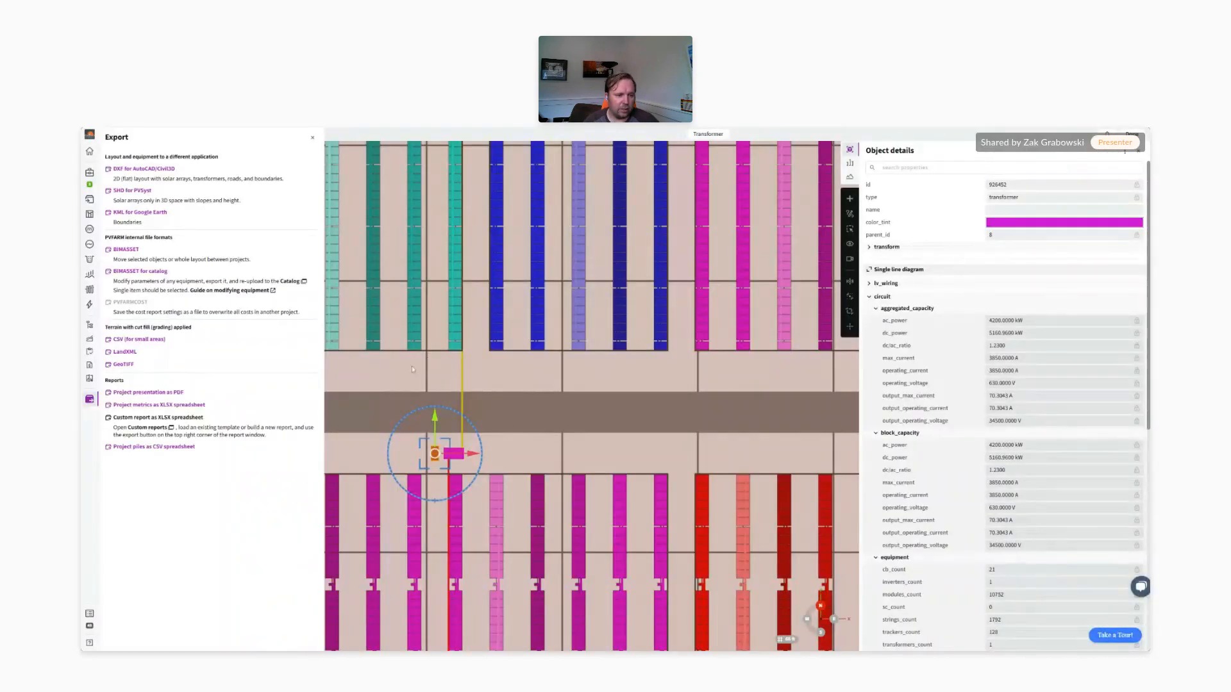
# Open the cost report and review the PCS and electrical capital costs
pyautogui.click(89, 366)
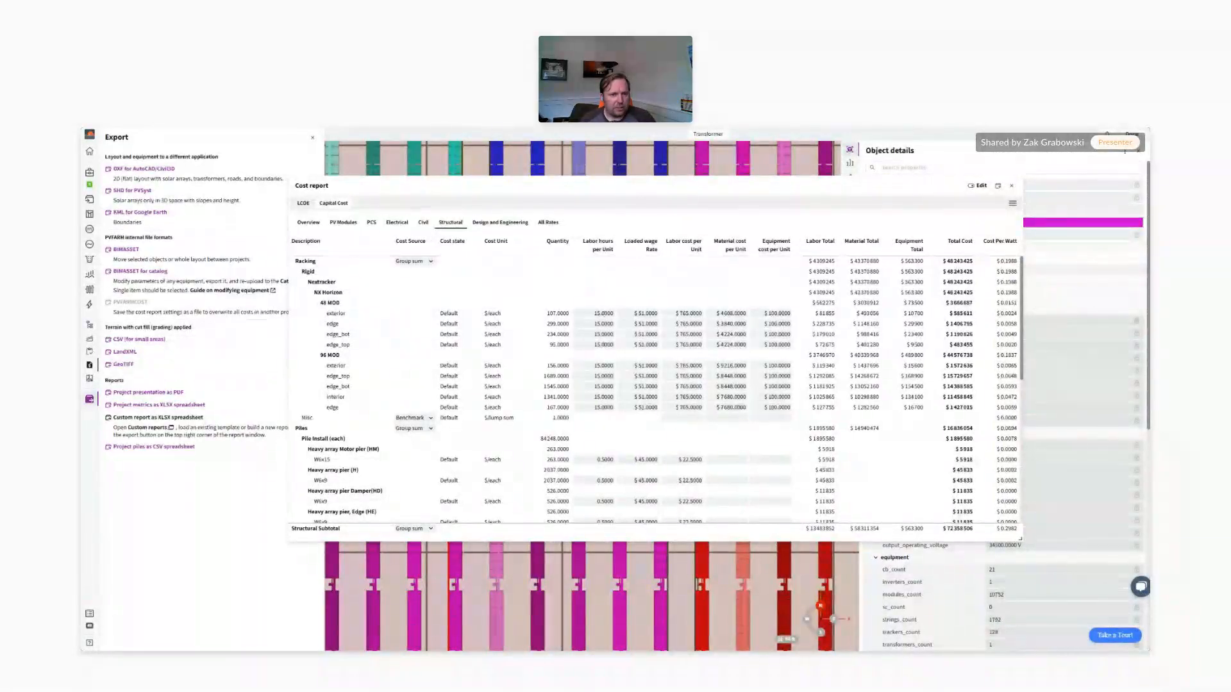
pyautogui.click(370, 223)
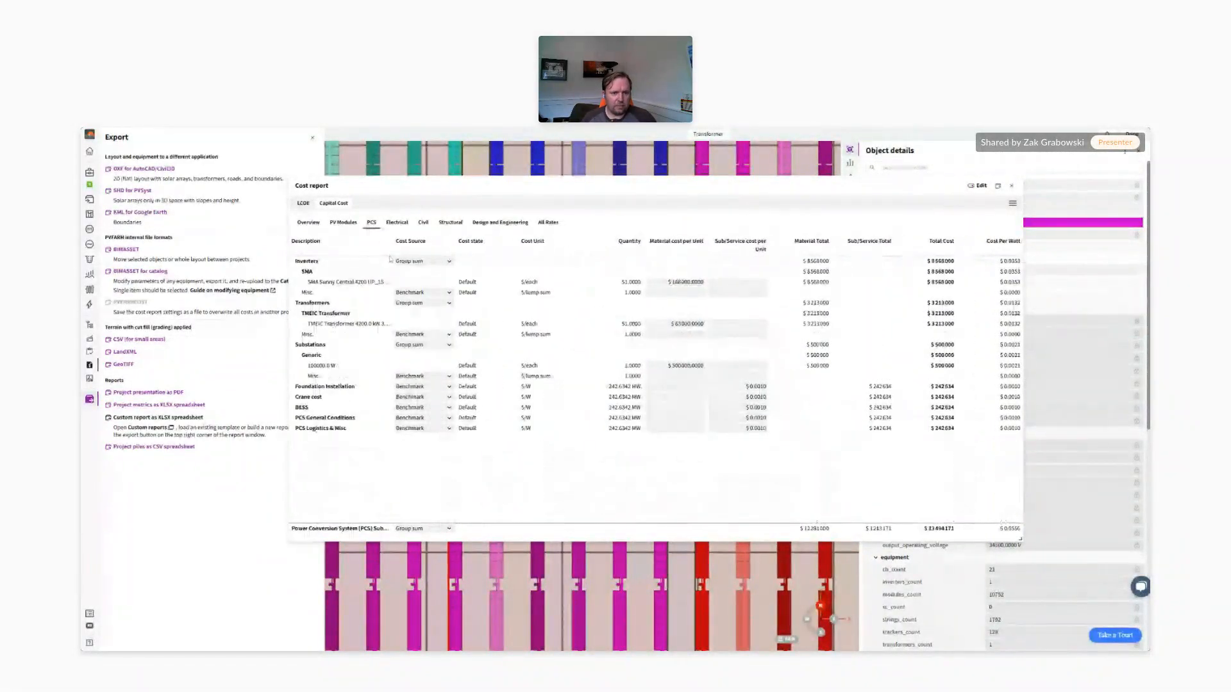
pyautogui.click(391, 224)
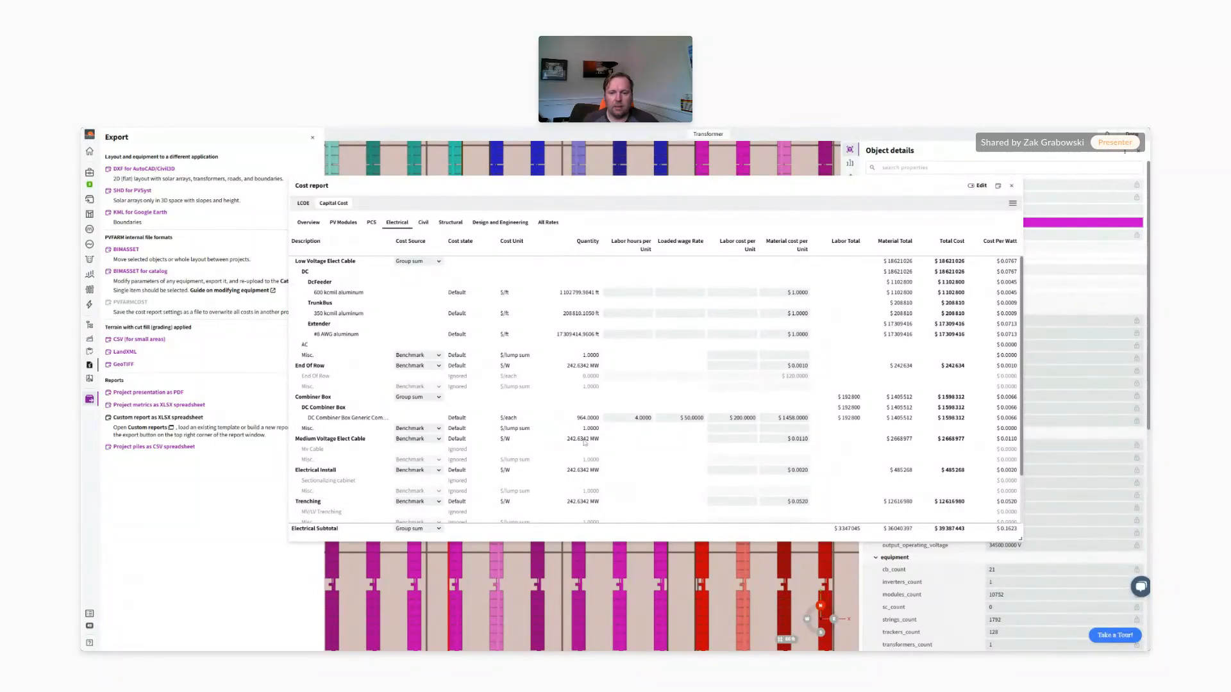
# Set the medium voltage electrical cable's material cost to $0.20 per watt, then close the cost report after rechecking the capital costs
pyautogui.doubleClick(796, 440)
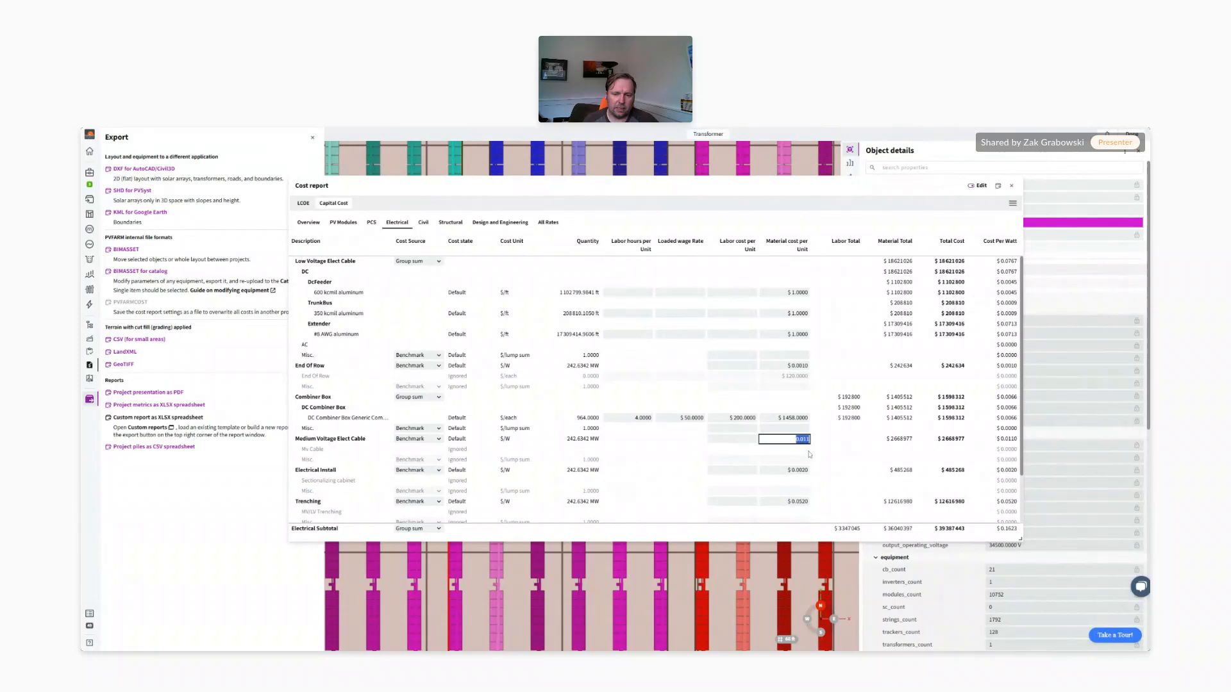
pyautogui.write('2')
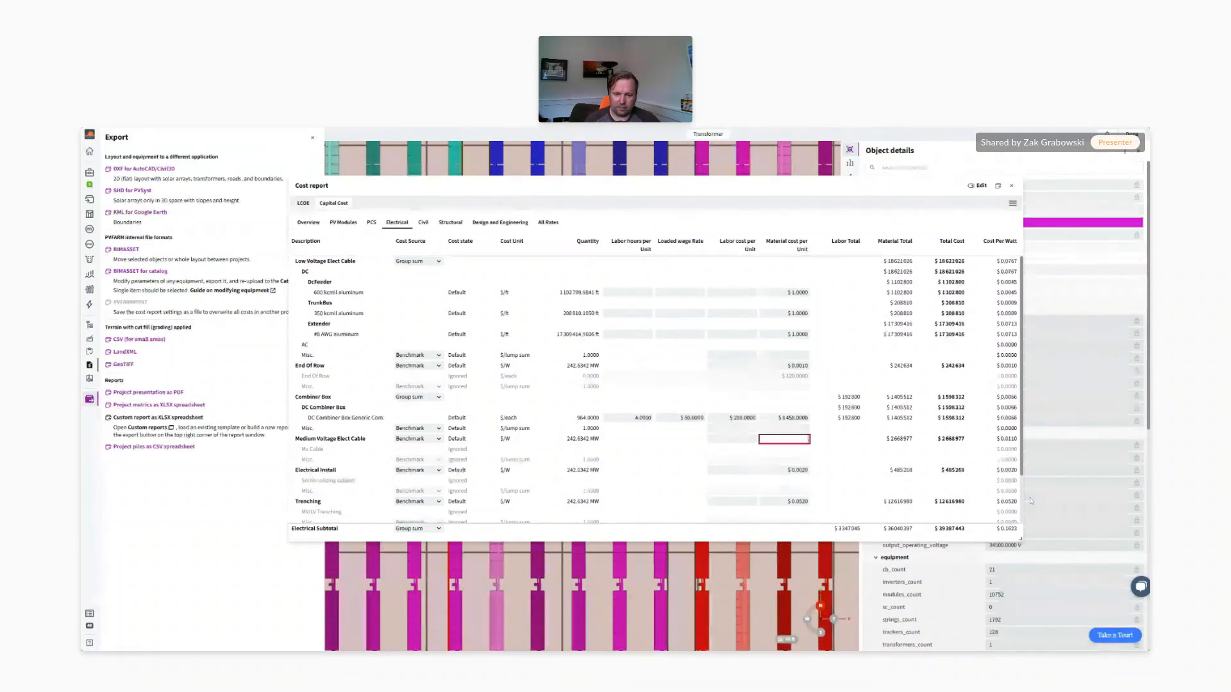
pyautogui.doubleClick(801, 472)
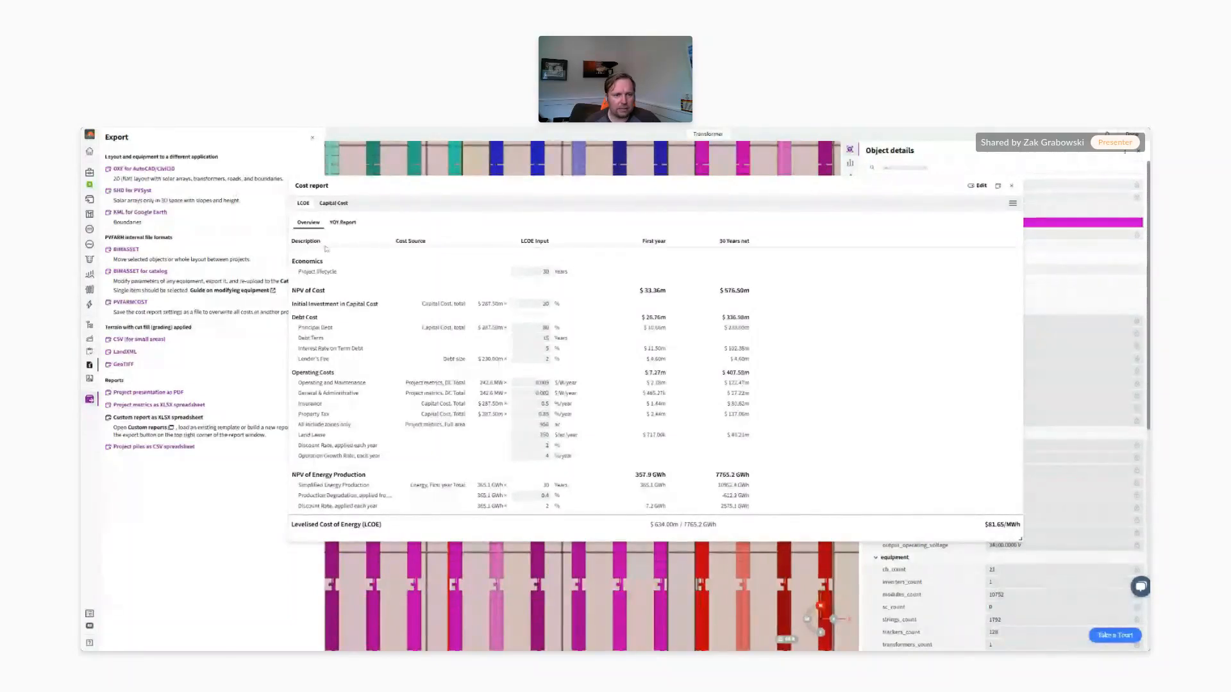
pyautogui.click(343, 207)
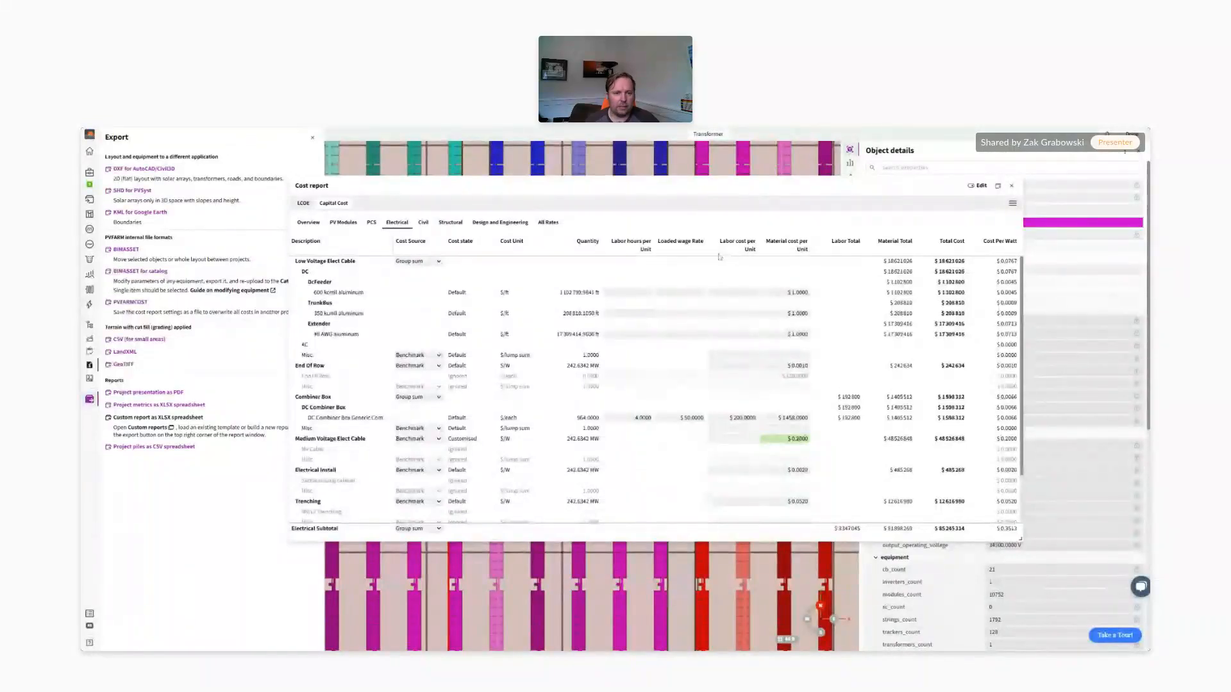
pyautogui.click(1012, 186)
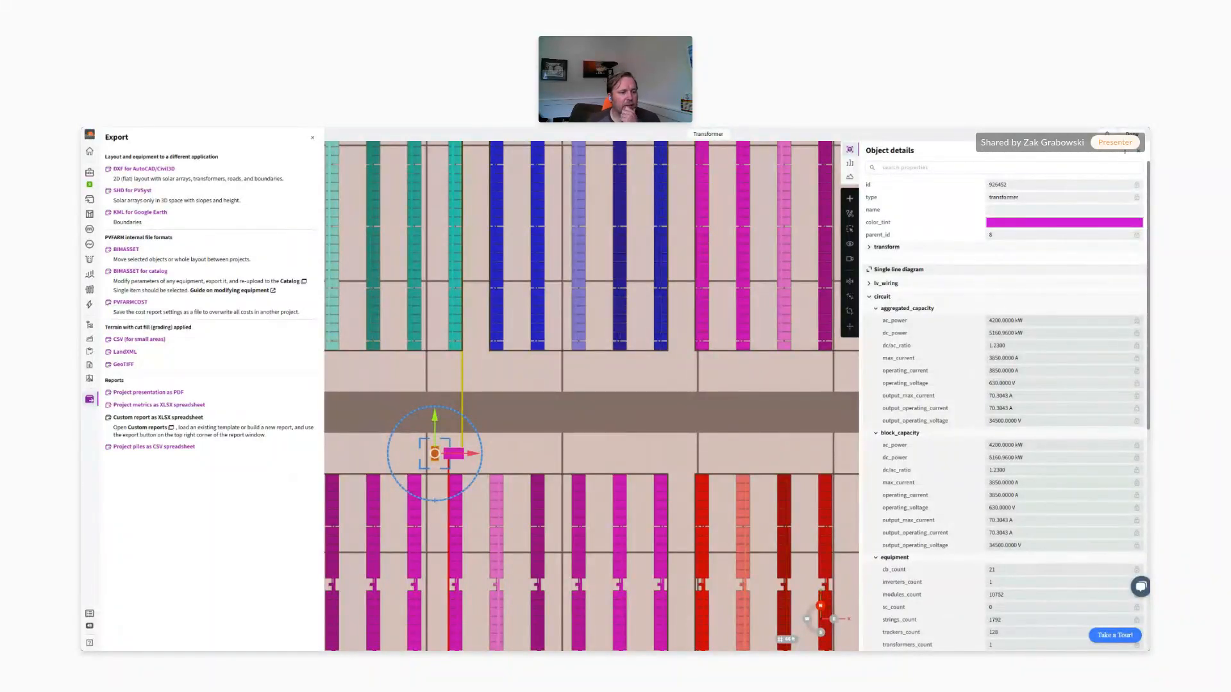
# Reopen the cost report and set the 600 kcmil aluminum DC feeder's material cost to $2.50 per foot
pyautogui.click(89, 365)
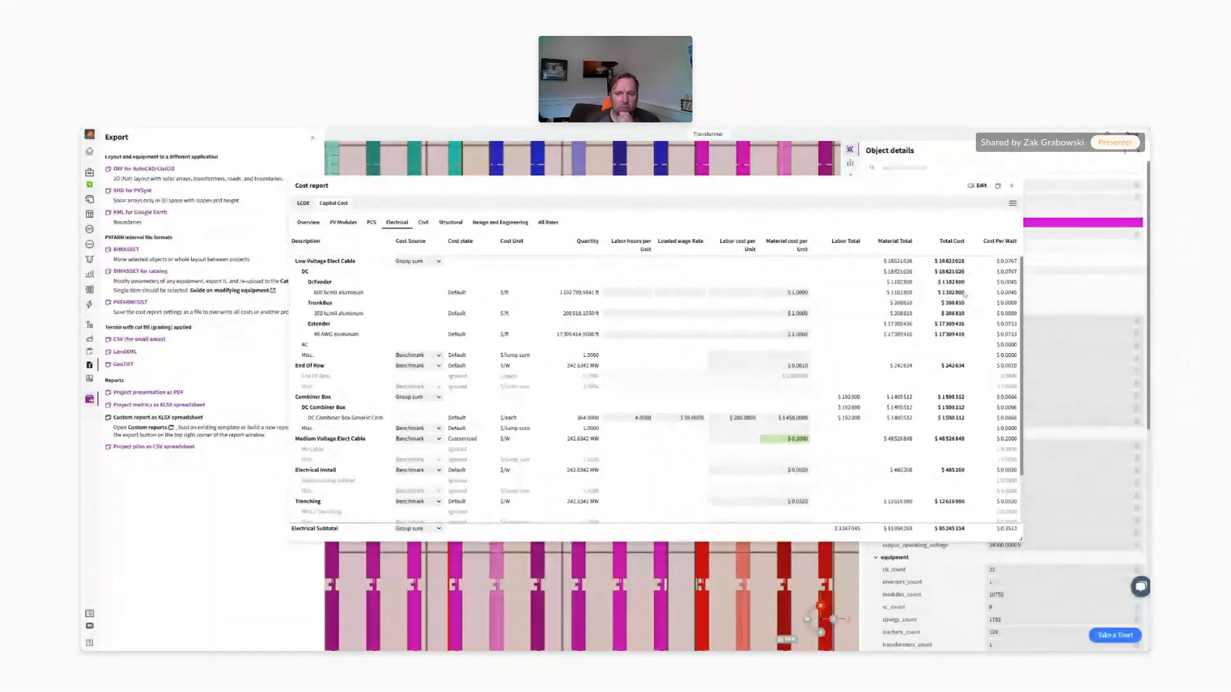
pyautogui.doubleClick(795, 292)
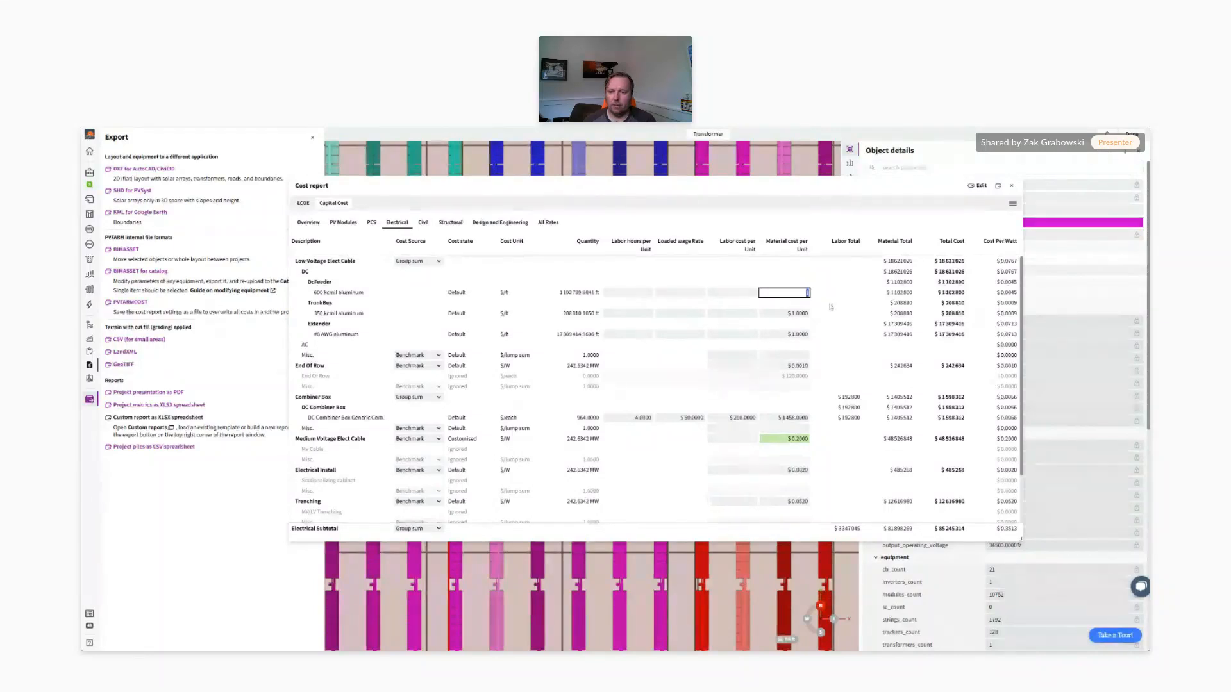
pyautogui.click(796, 315)
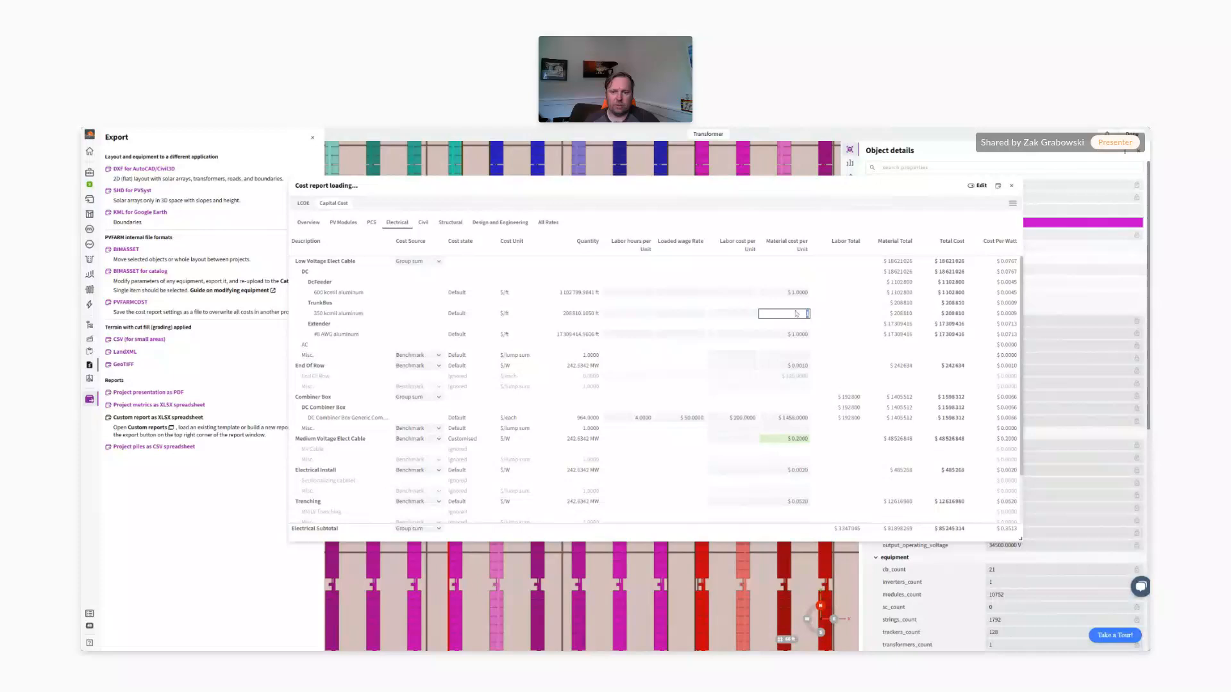
pyautogui.click(829, 309)
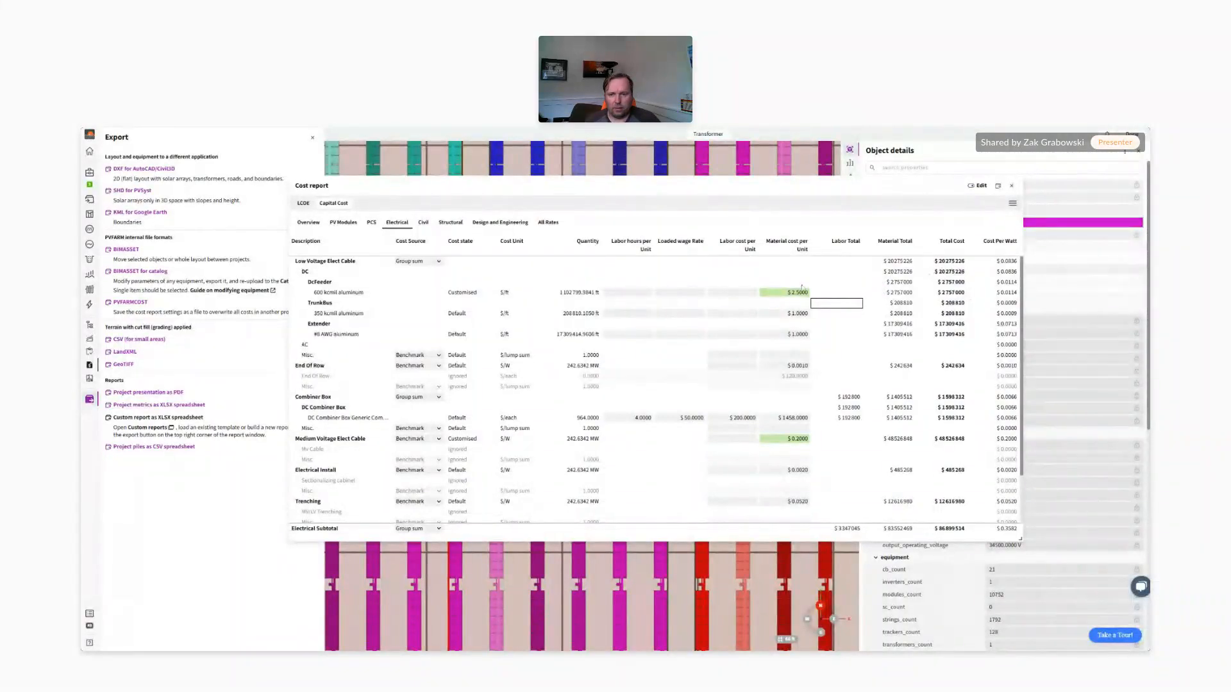
# Review the cost report's overview, civil and structural capital costs
pyautogui.click(315, 225)
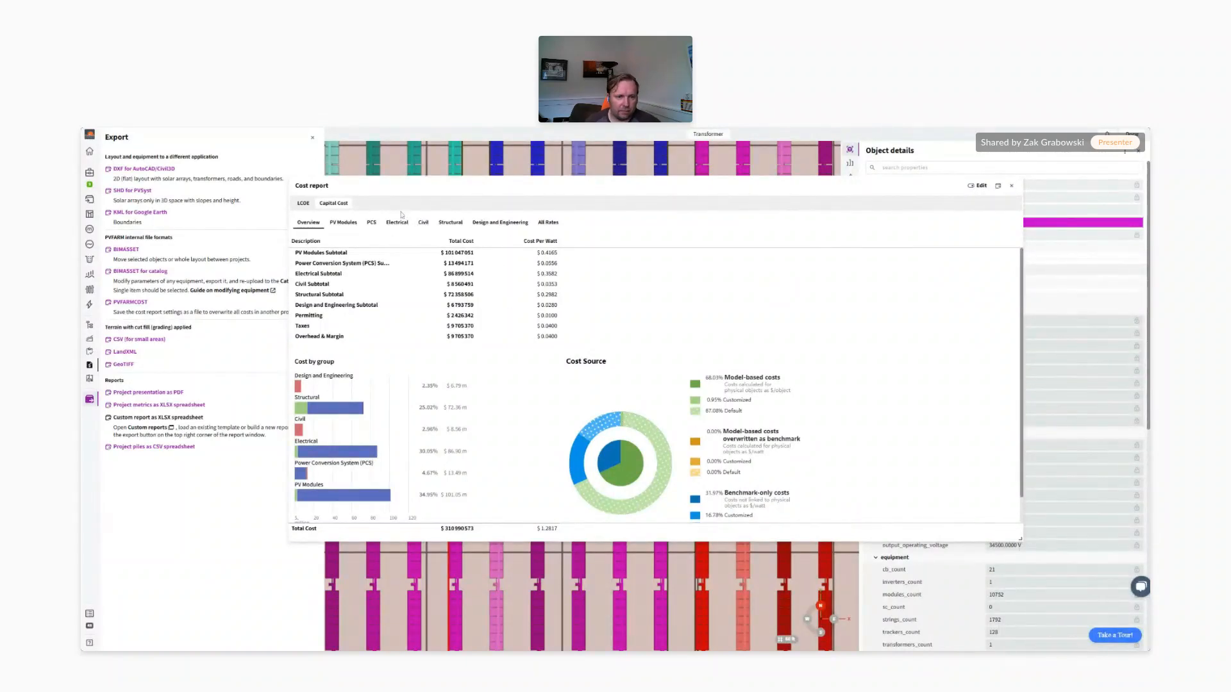
pyautogui.click(423, 222)
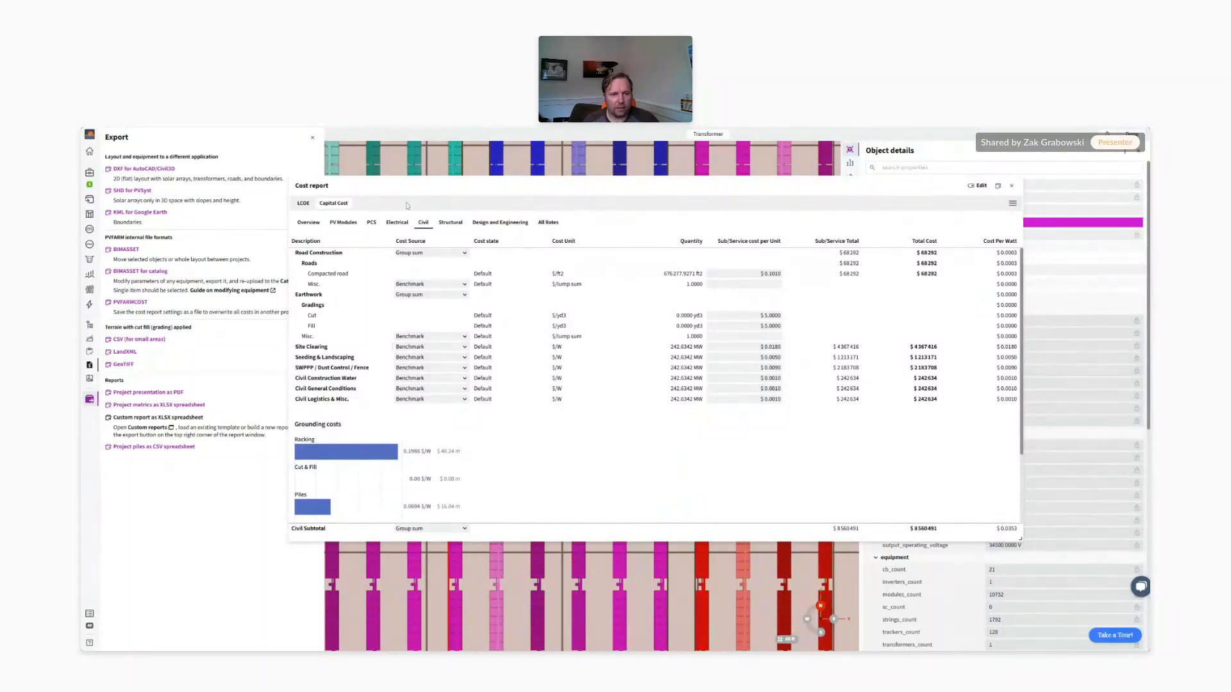
pyautogui.click(448, 224)
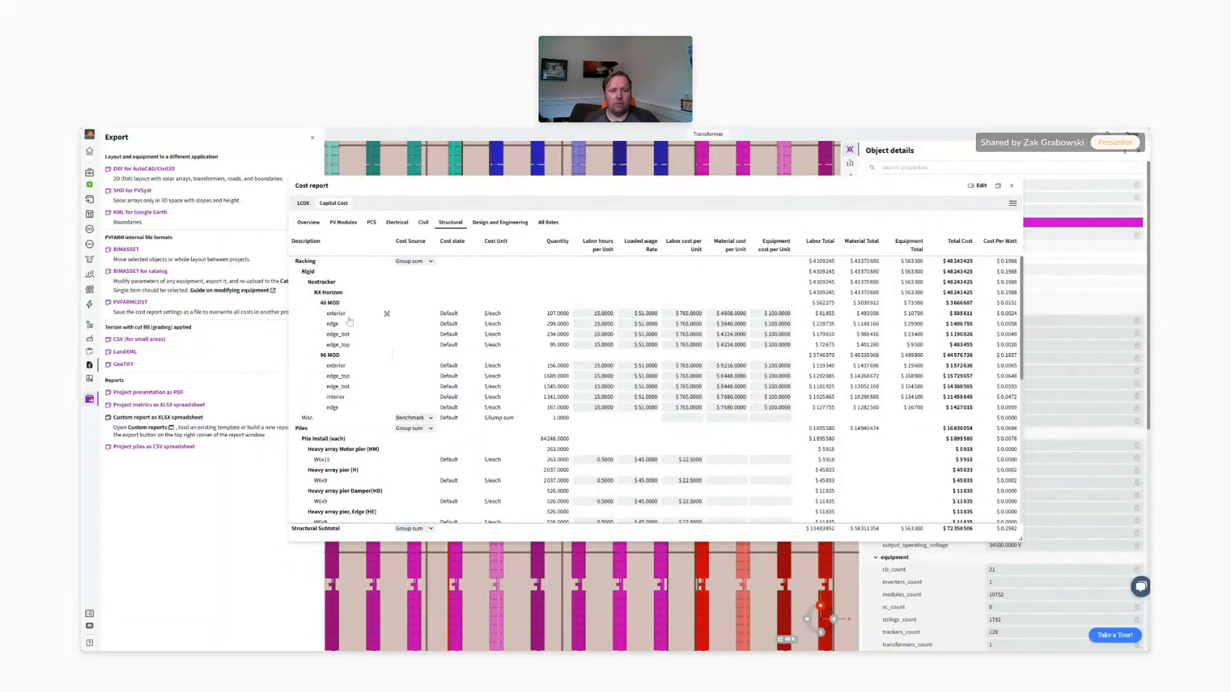
# Set the loaded wage rate to $65 for all four 48 MOD racking types, exterior through edge_top, and close the cost report
pyautogui.click(652, 315)
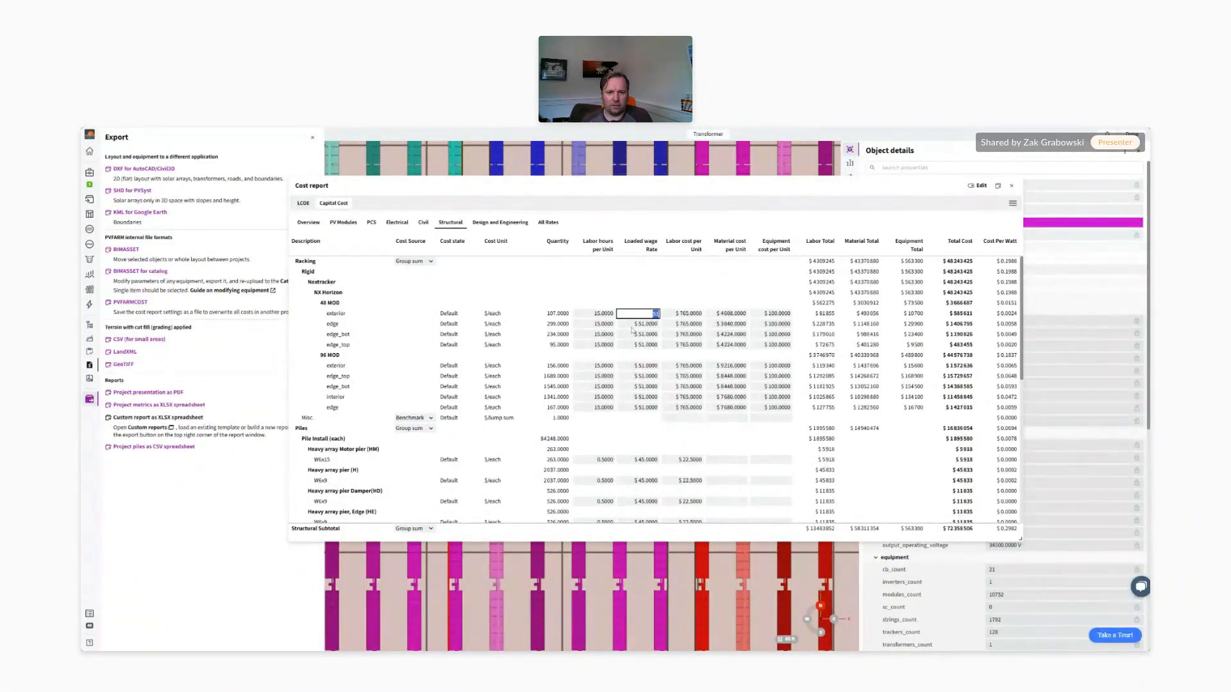
pyautogui.click(600, 314)
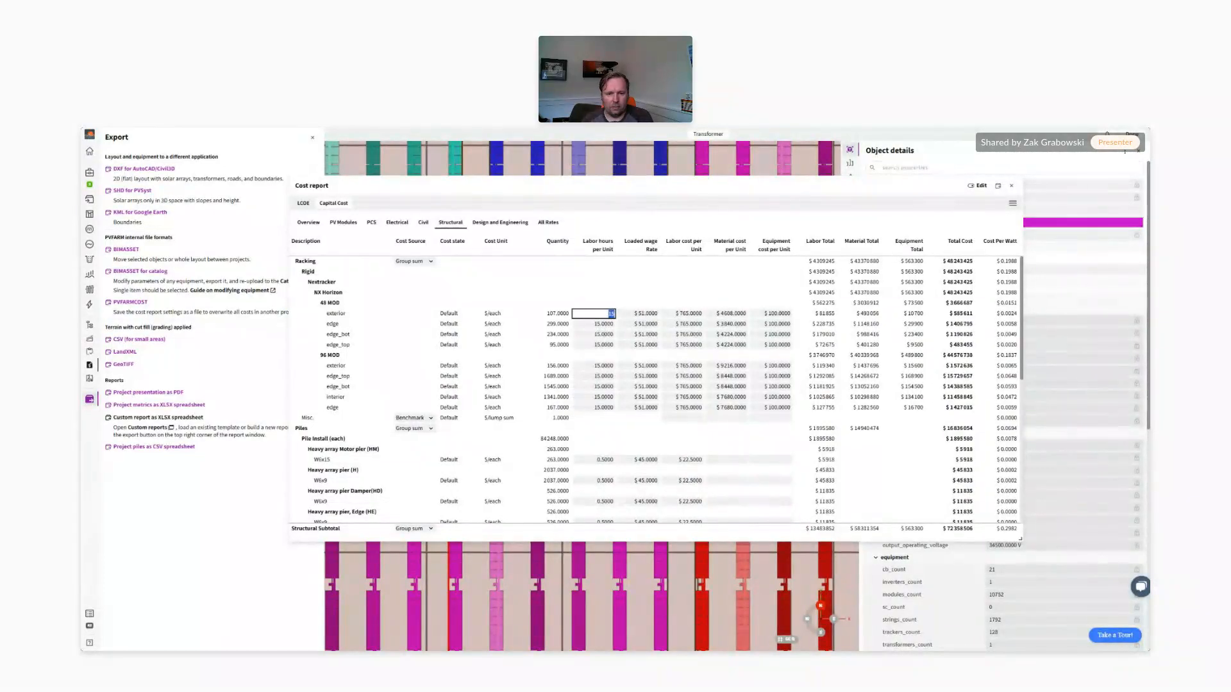
pyautogui.click(635, 314)
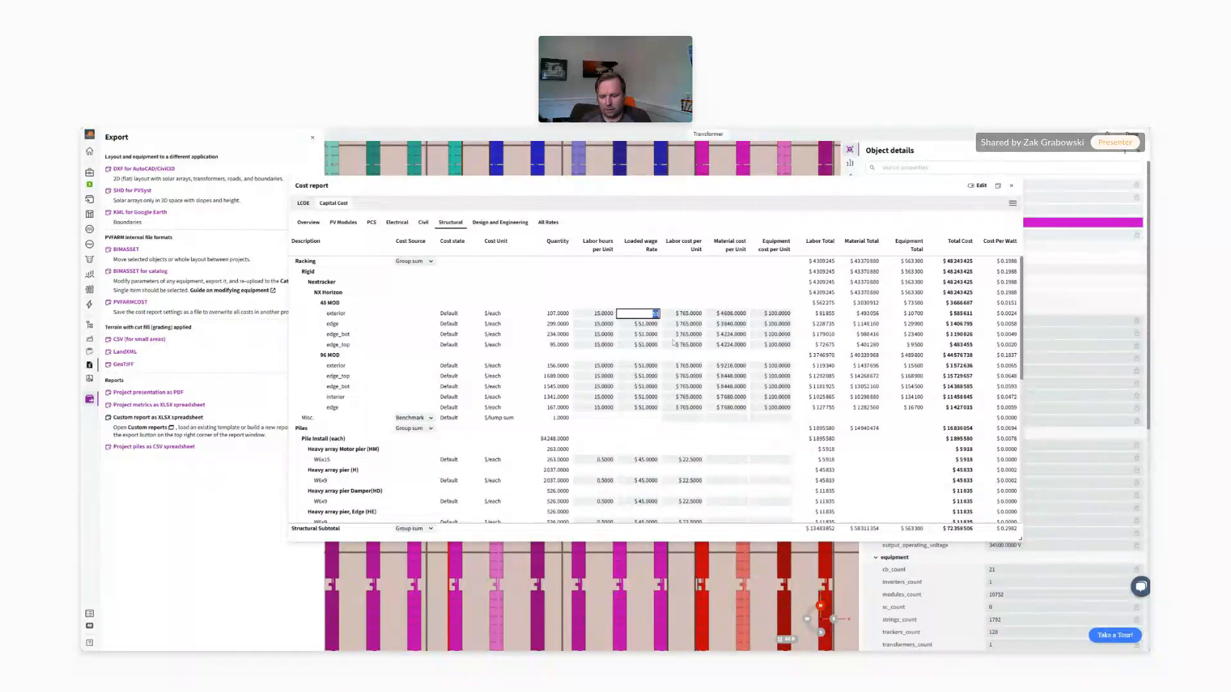
pyautogui.write('60')
pyautogui.click(646, 332)
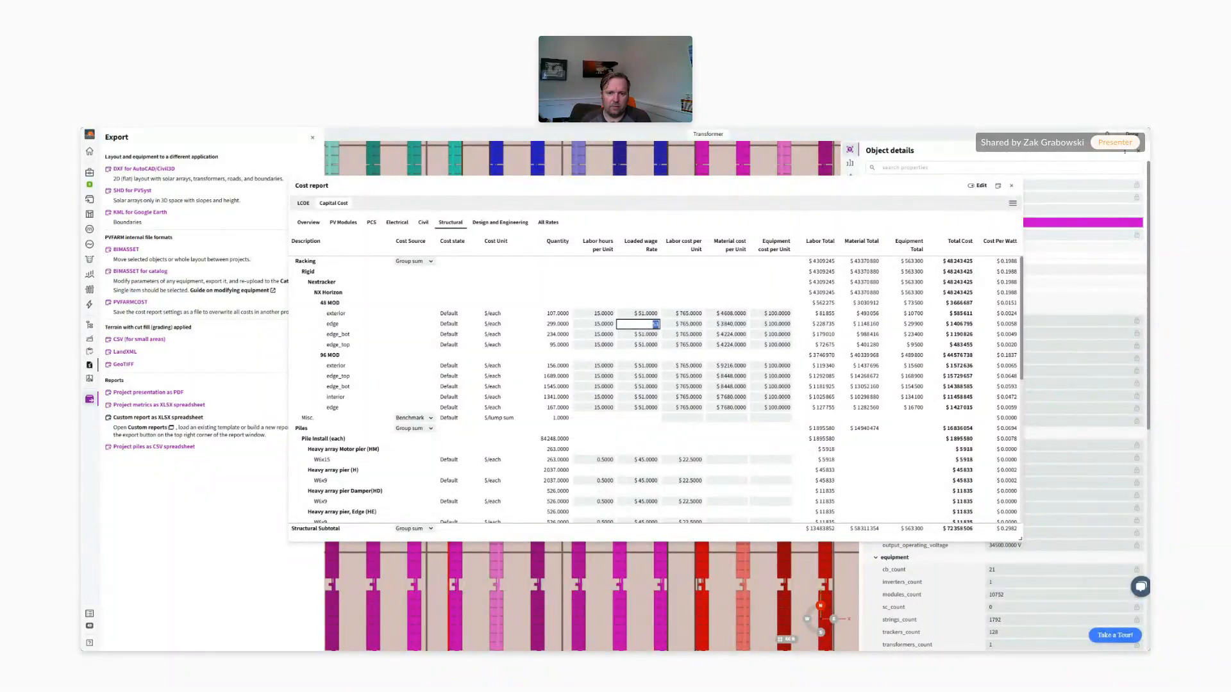
pyautogui.click(645, 346)
pyautogui.click(647, 337)
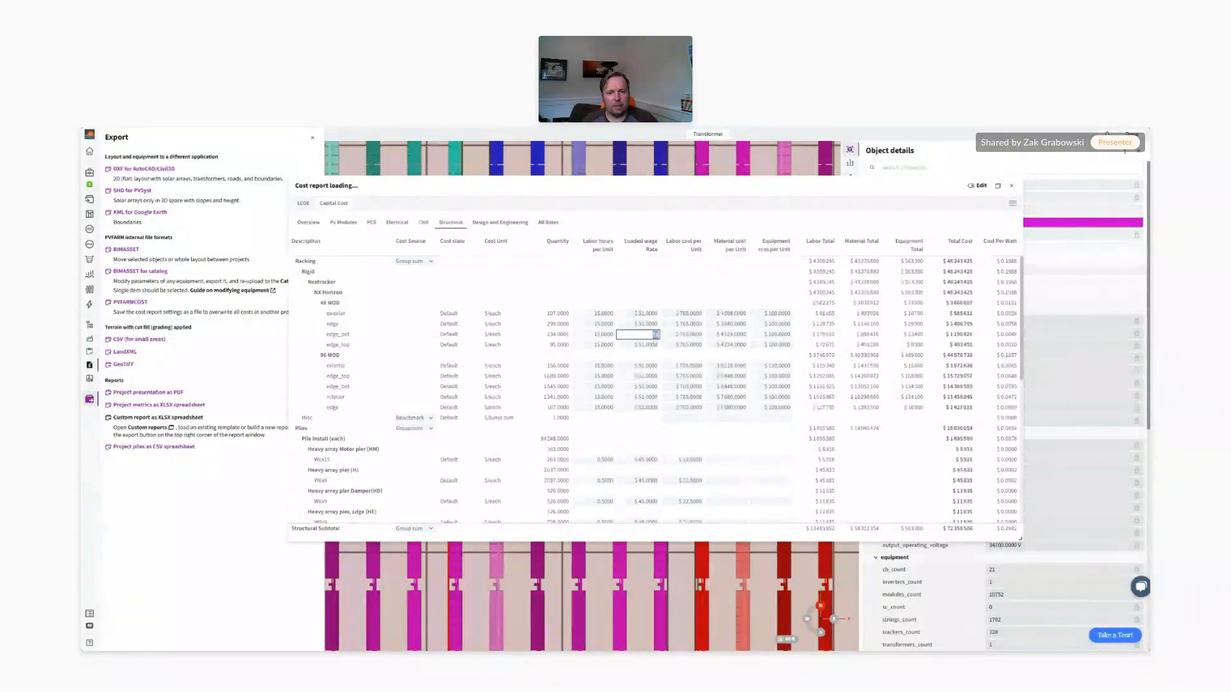
pyautogui.click(643, 326)
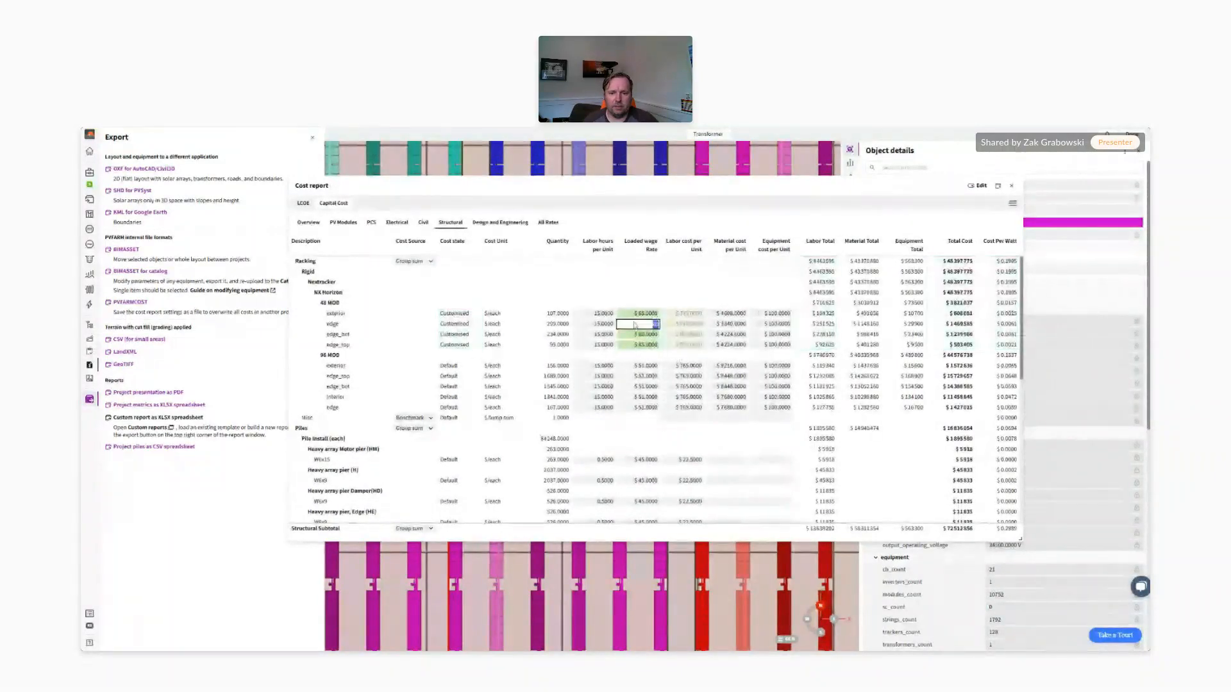
pyautogui.click(639, 338)
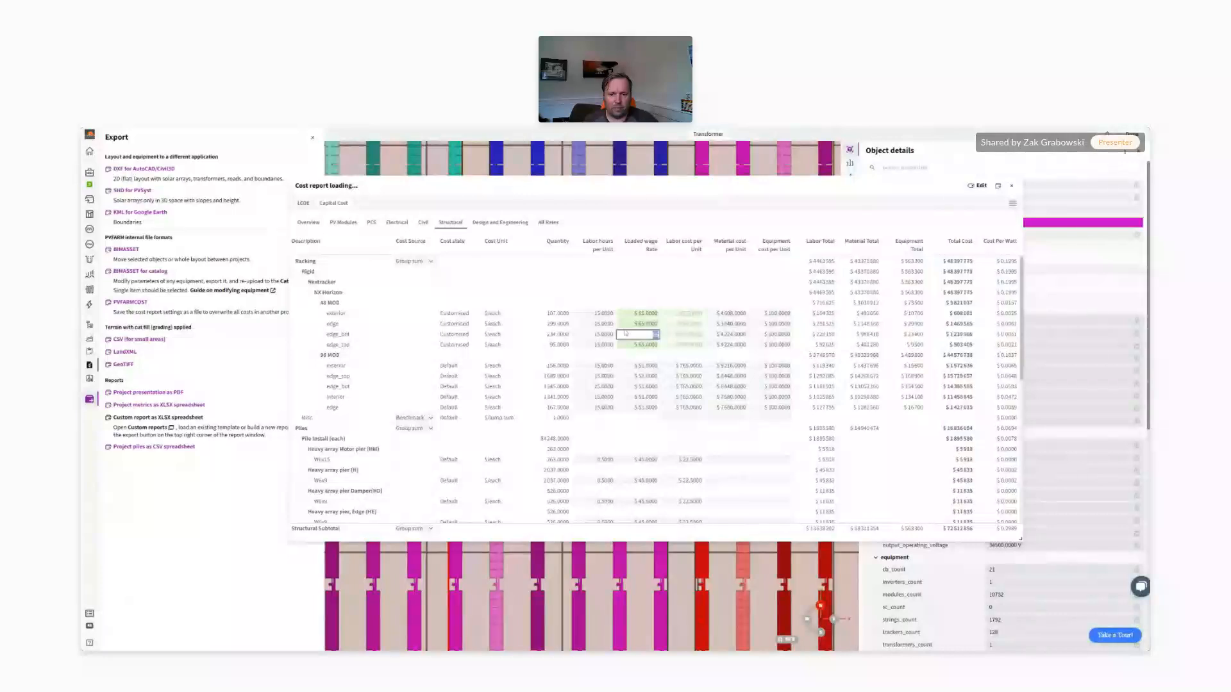
pyautogui.click(586, 286)
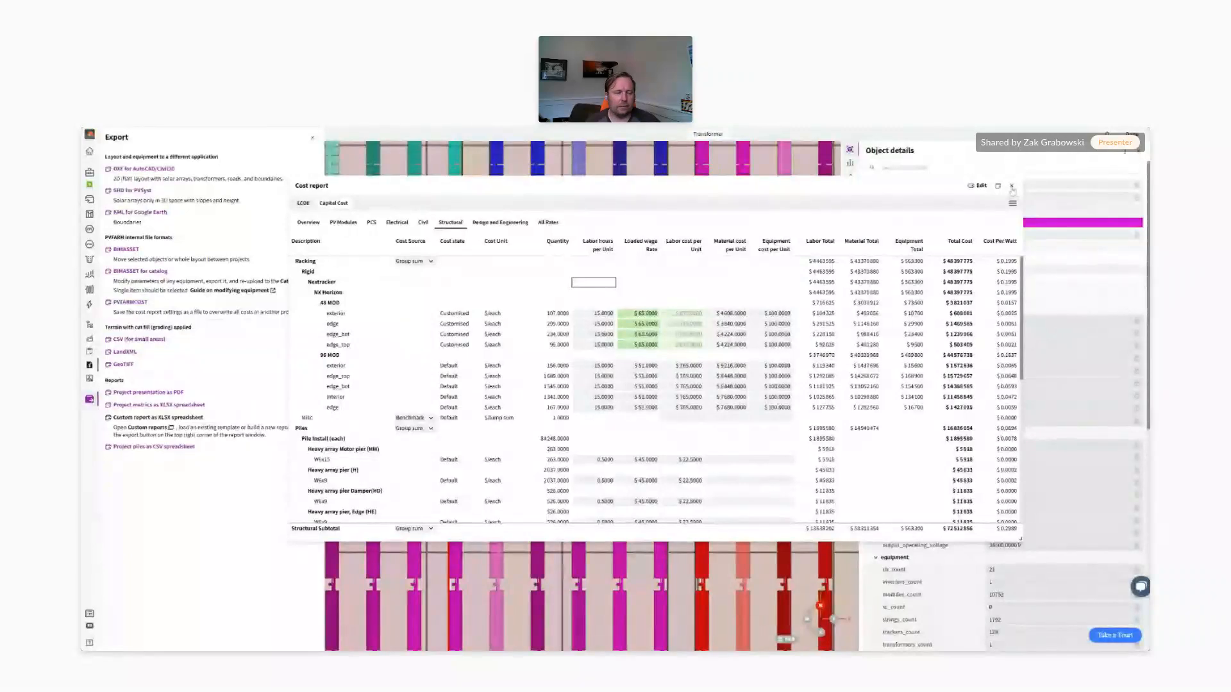
pyautogui.click(1011, 187)
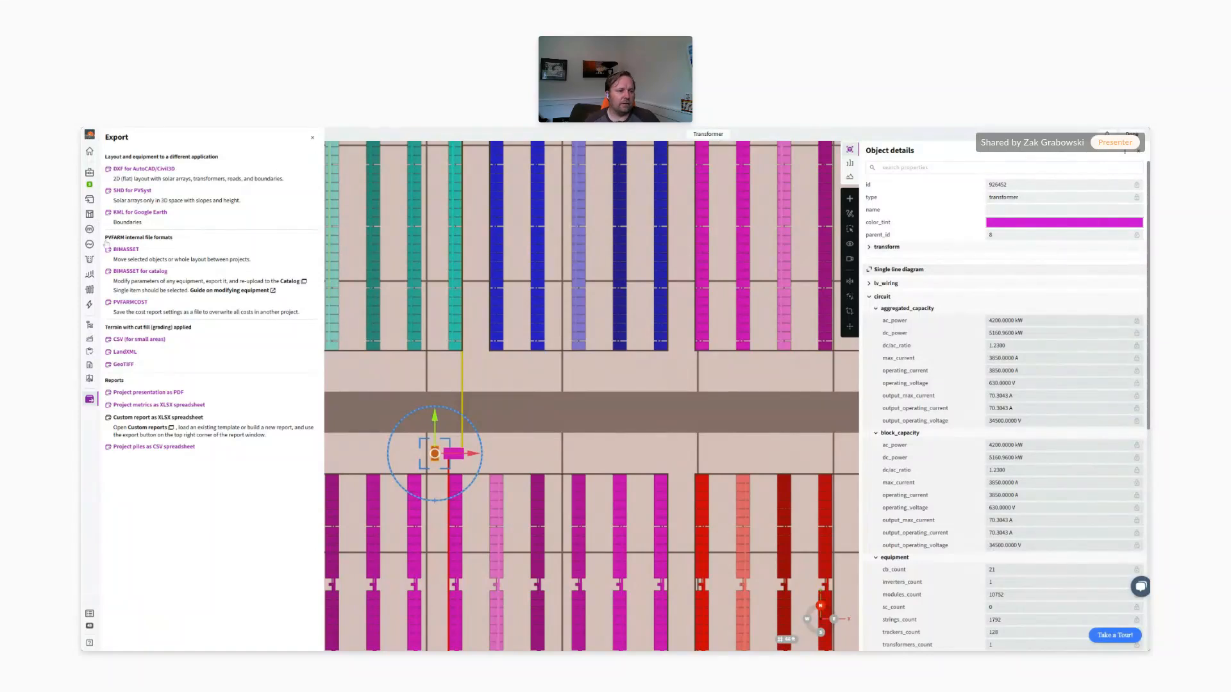
# Check the import options for the PVFARMCOST file with customised cost values, then close them
pyautogui.click(90, 200)
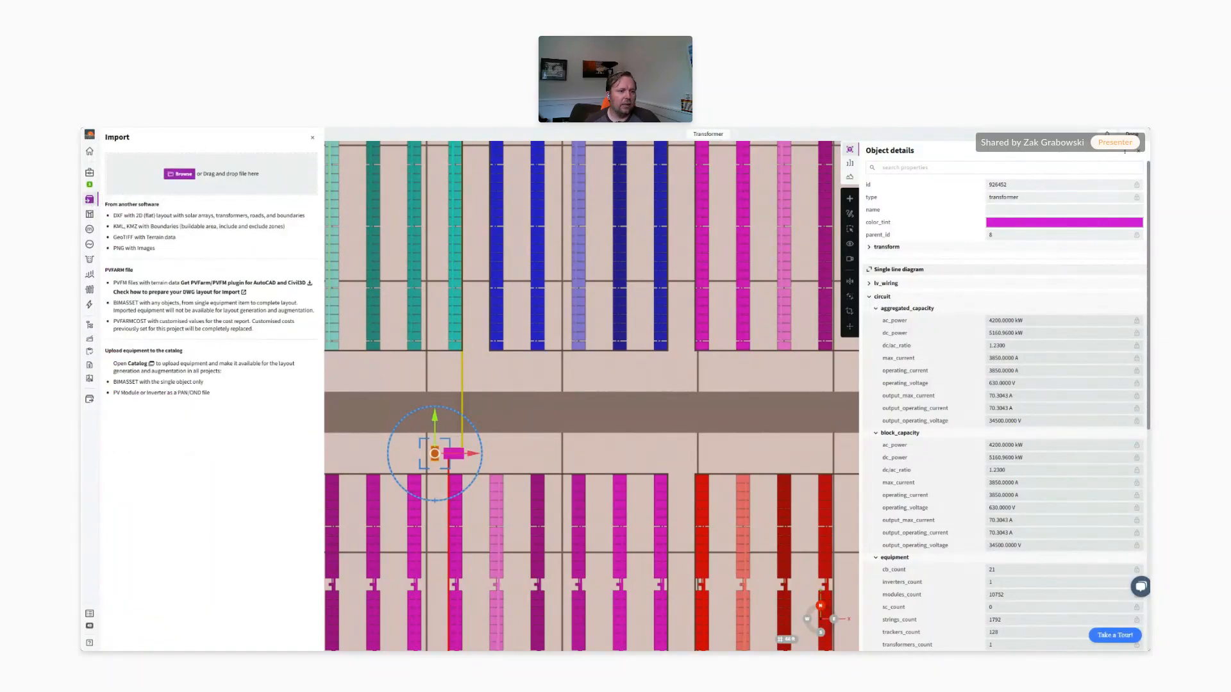
pyautogui.moveTo(112, 322); pyautogui.dragTo(245, 338)
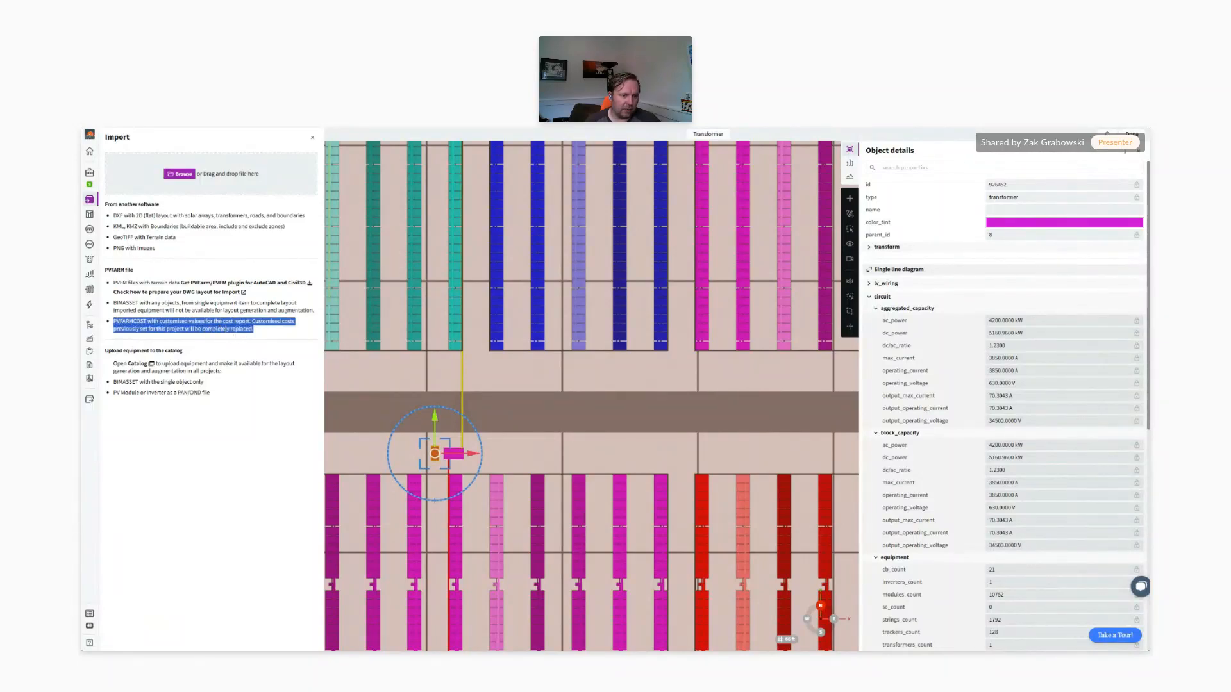
pyautogui.click(123, 321)
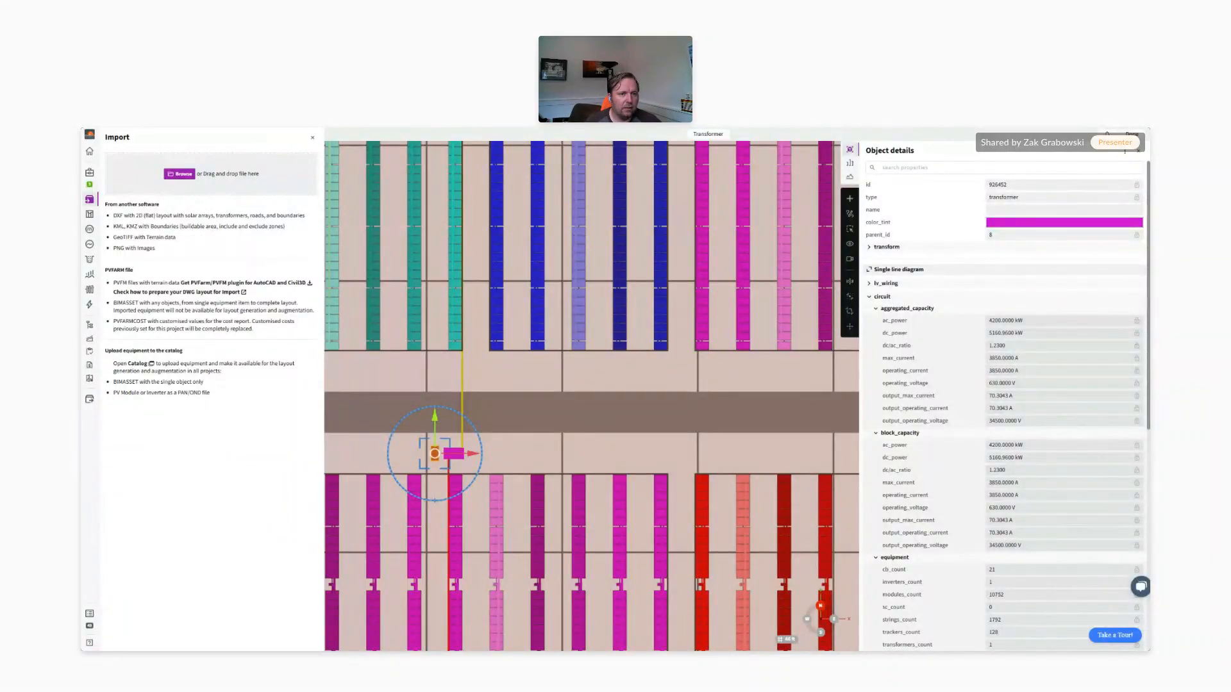
pyautogui.click(312, 138)
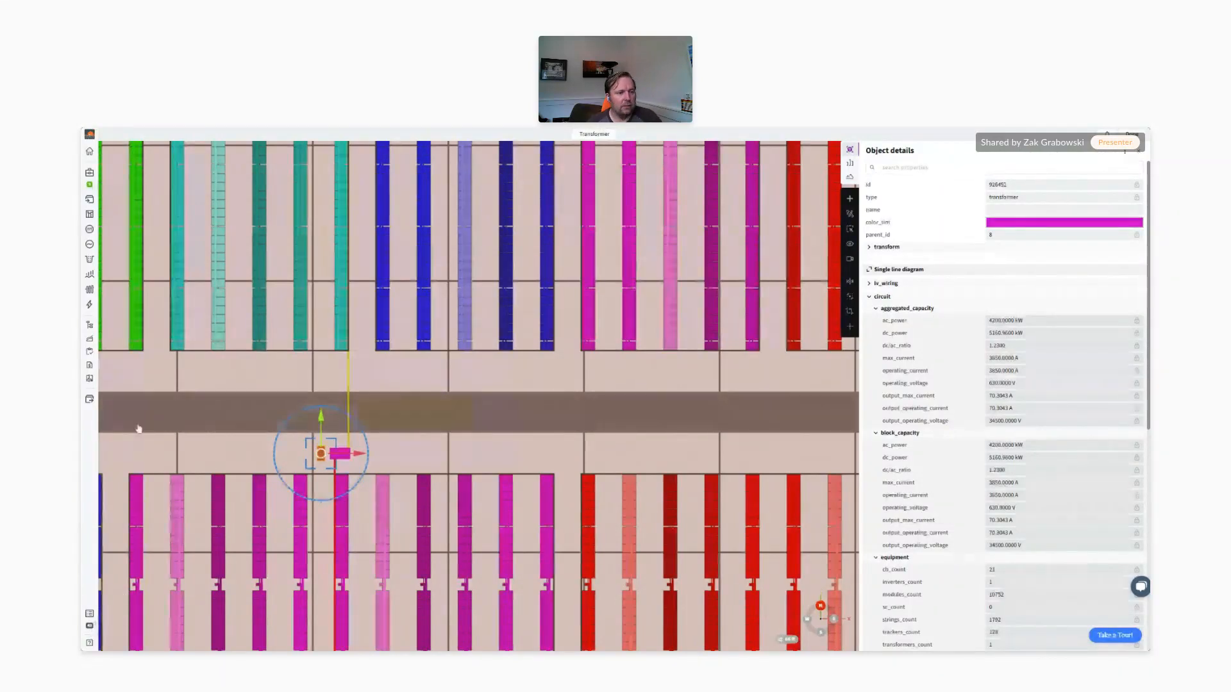
# Compare the construction cost breakdown and cut-fill totals of versions V4 to V7, then close the comparison
pyautogui.click(89, 380)
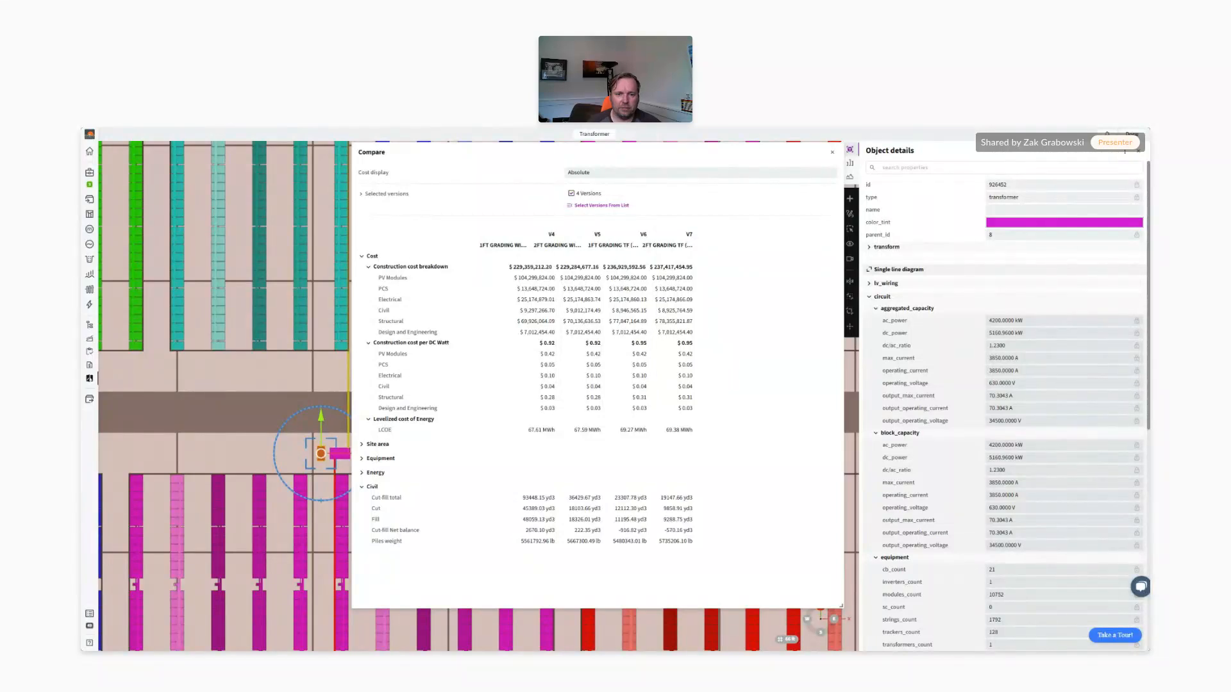
pyautogui.moveTo(480, 246); pyautogui.dragTo(673, 246)
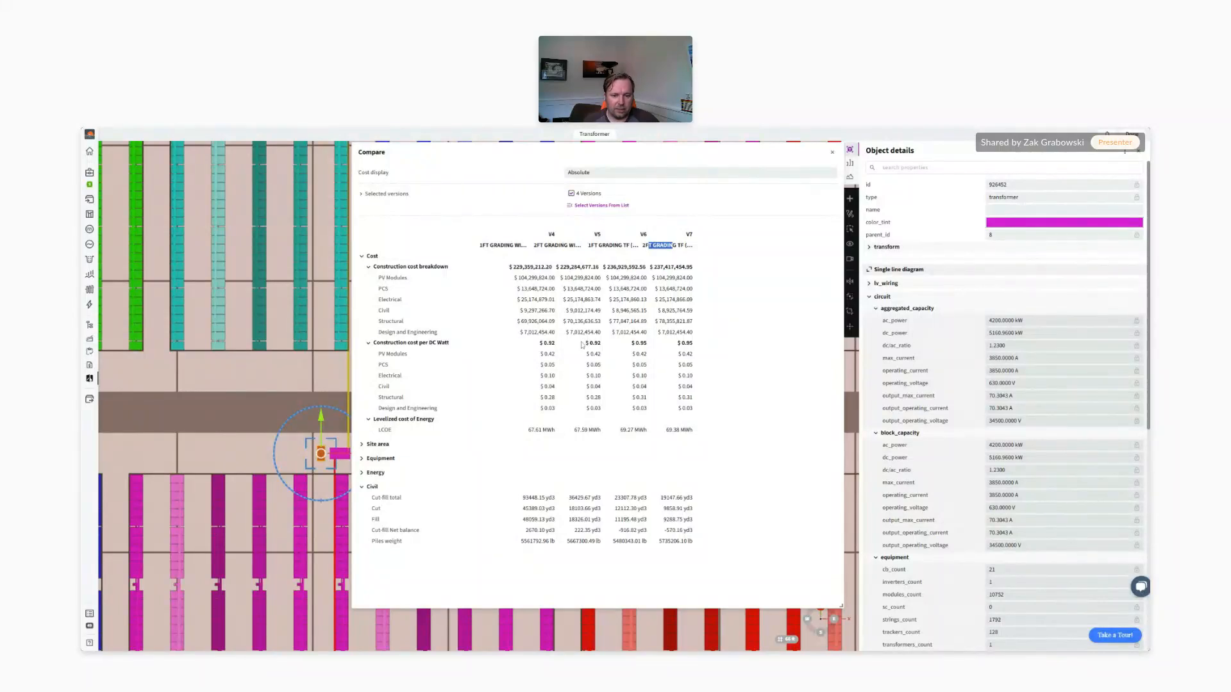
pyautogui.click(527, 268)
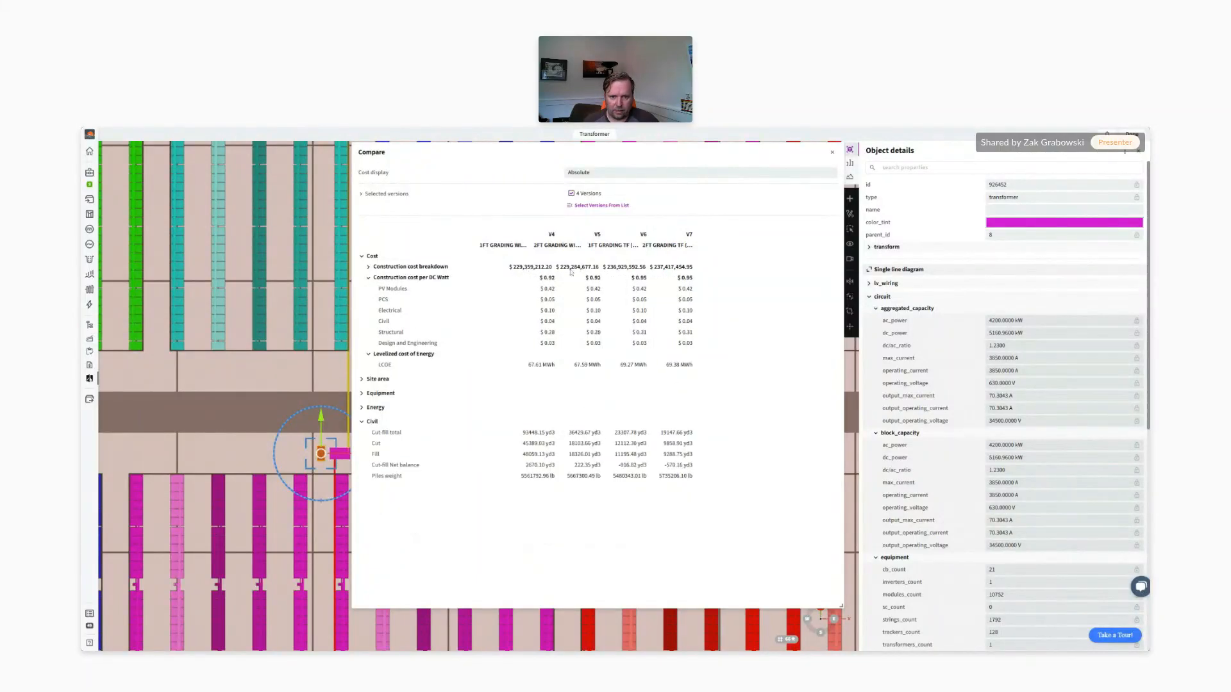
pyautogui.moveTo(557, 268); pyautogui.dragTo(600, 268)
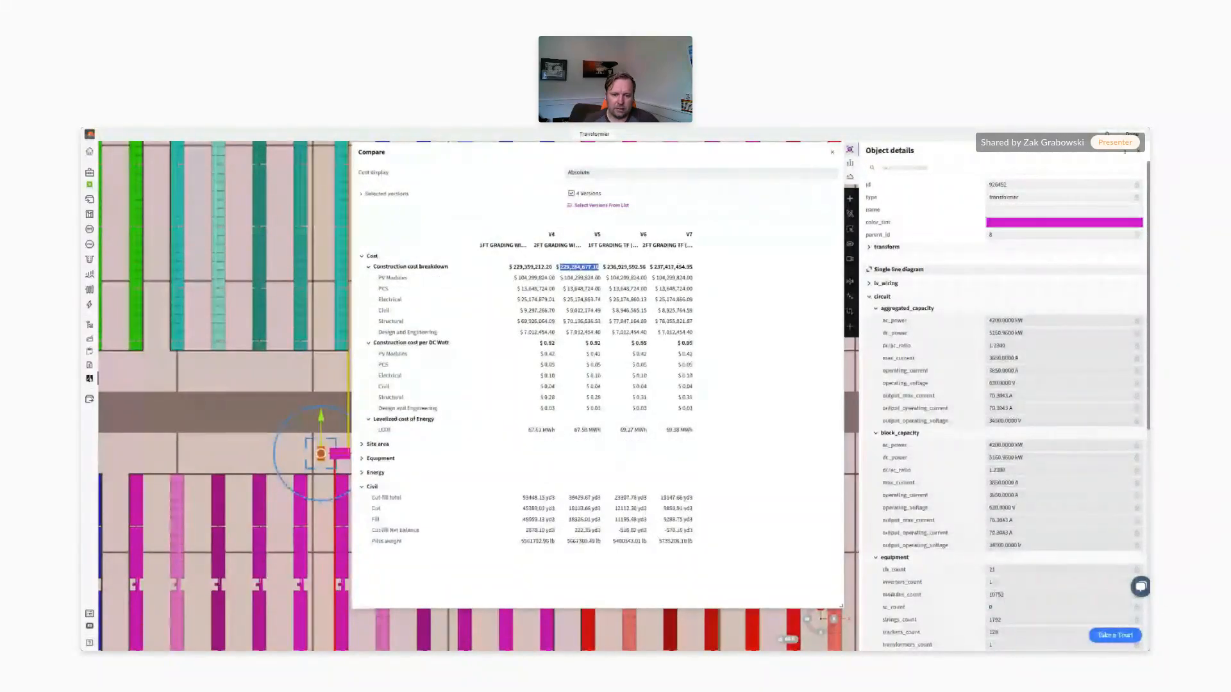
pyautogui.click(659, 501)
pyautogui.doubleClick(660, 498)
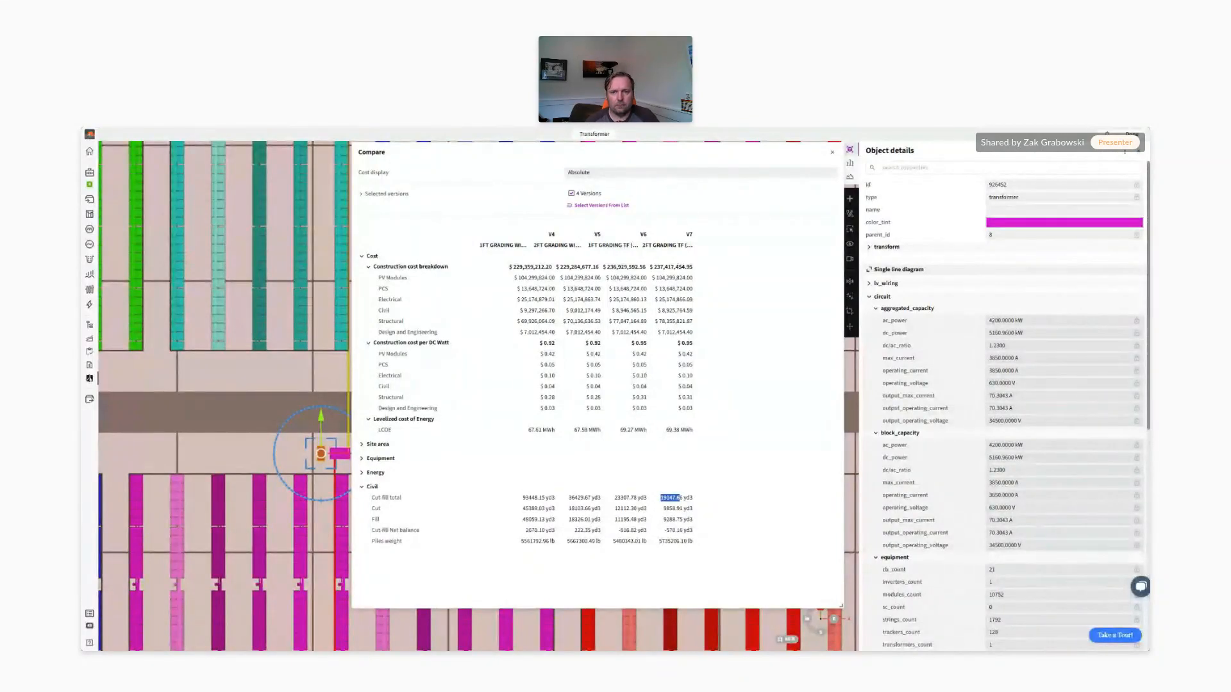
pyautogui.click(833, 153)
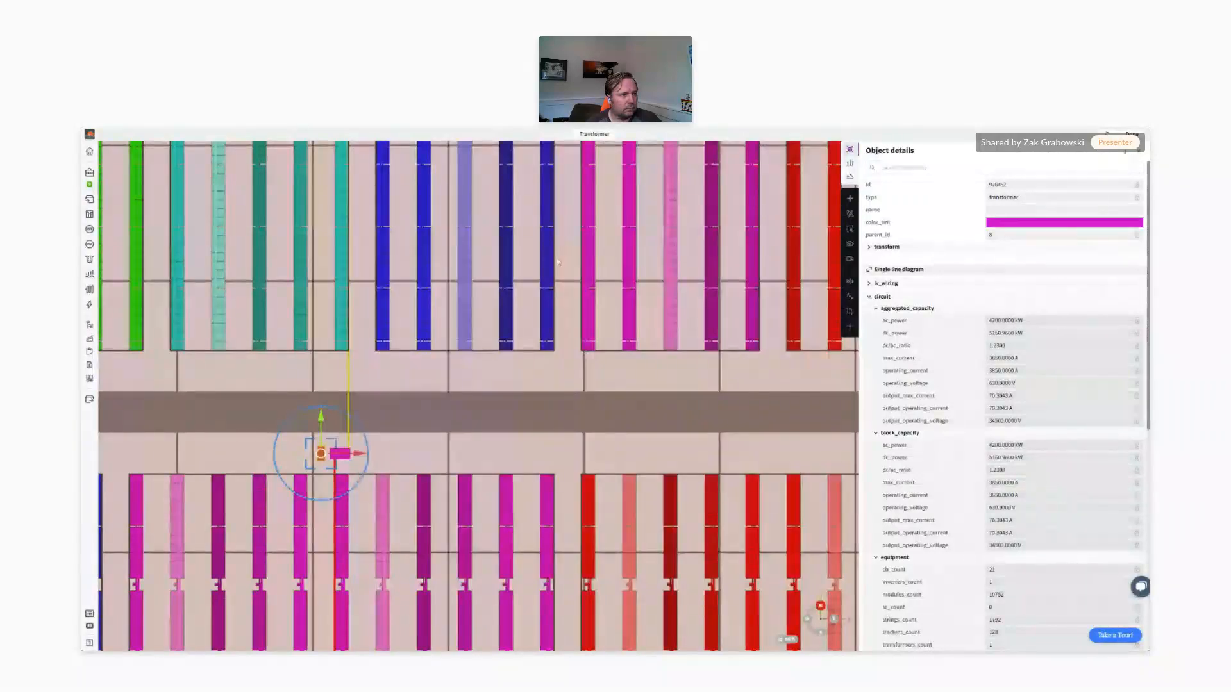